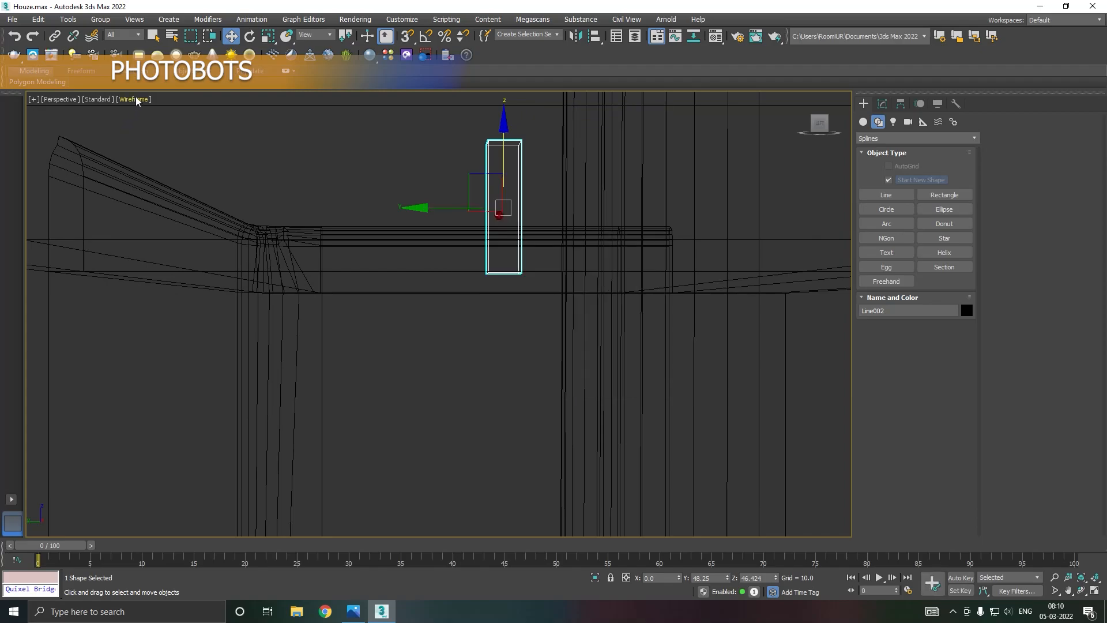
Switch the perspective viewport from wireframe to default shading with edged faces.
click(161, 117)
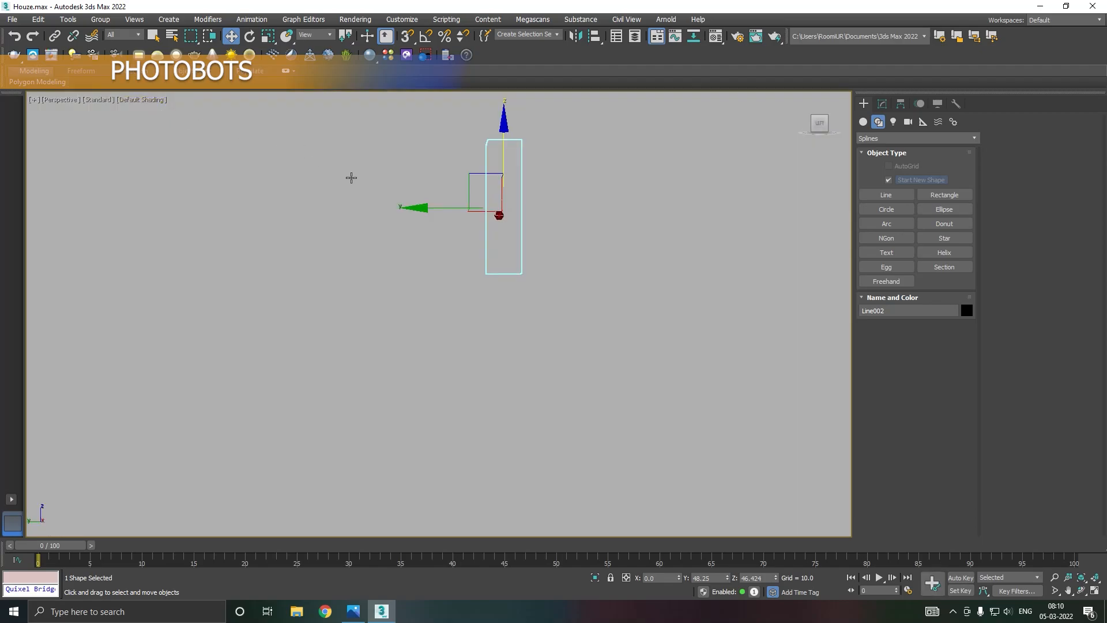
key(ctrl+z)
click(155, 101)
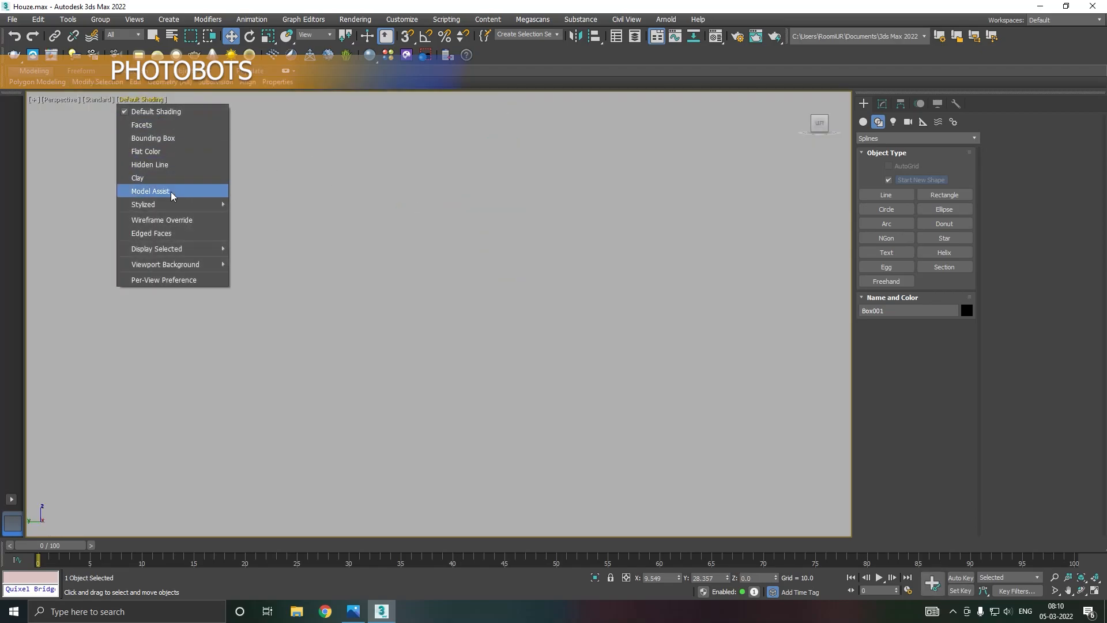
click(161, 233)
Move the small vertical post along X to about -59.2, over to the balcony's rail opening.
scroll(390, 272, down, 6)
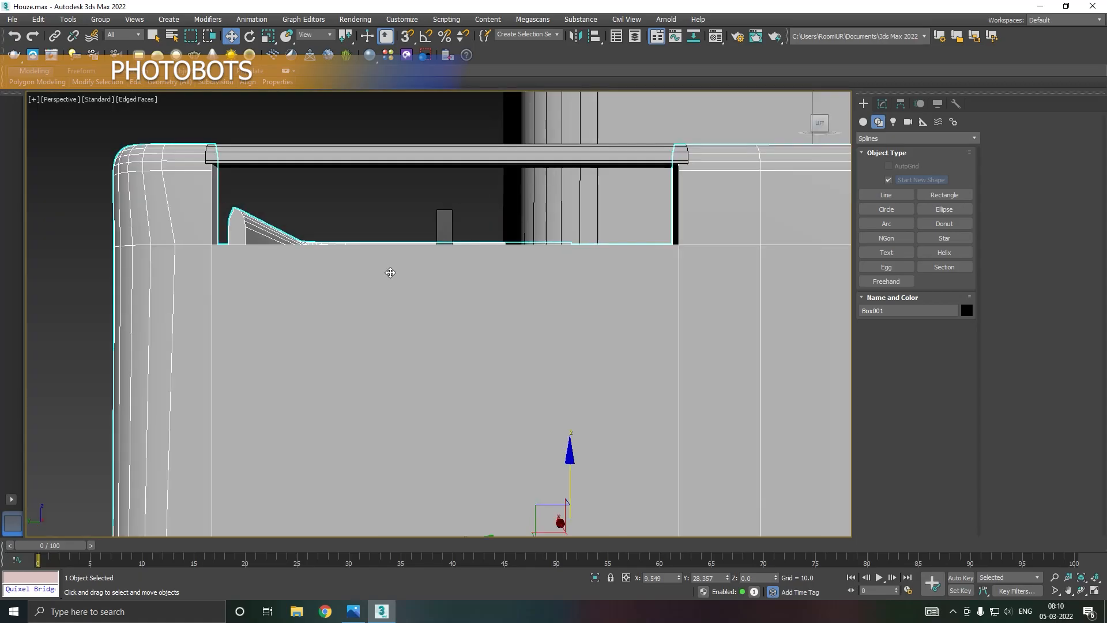
alt+middle_drag(400, 255, 440, 280)
click(441, 280)
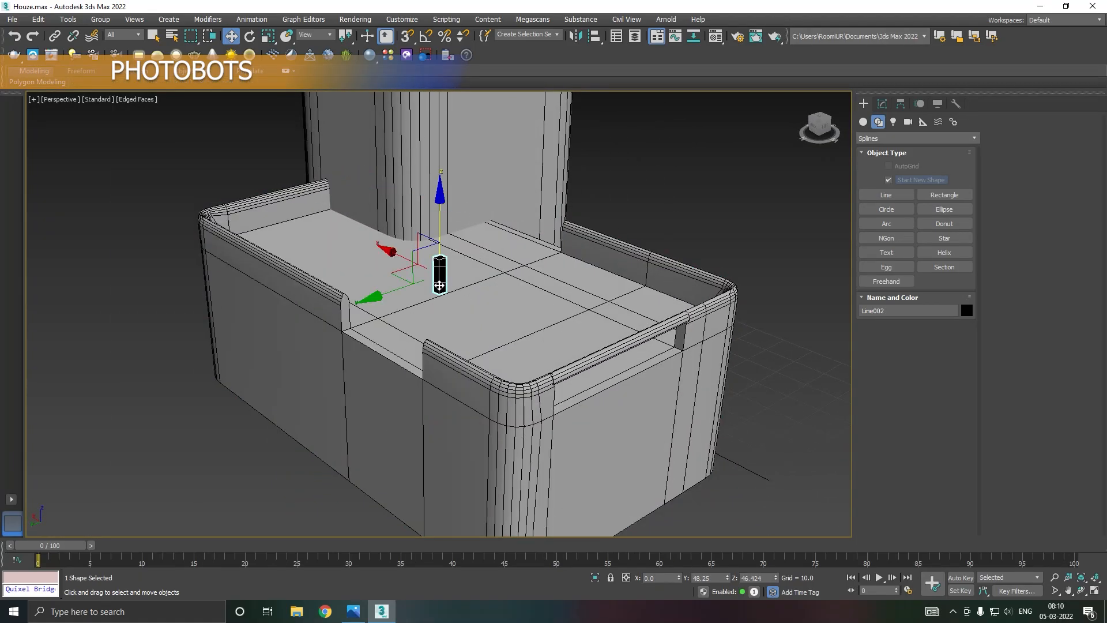
drag(397, 251, 578, 333)
Assign the 01 - Default material to the post.
key(m)
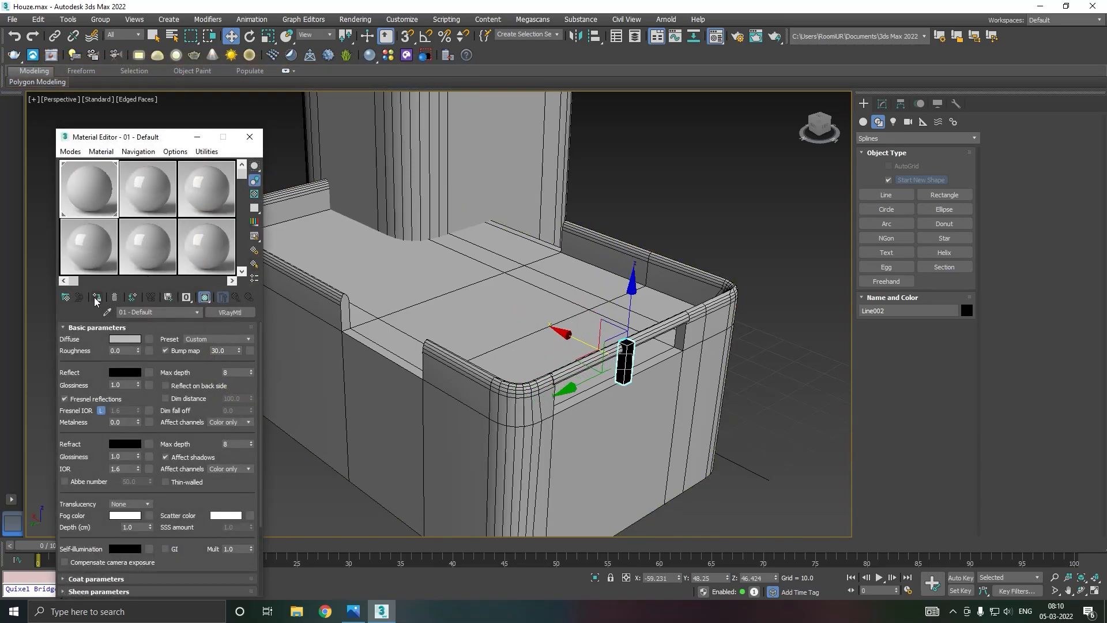
click(96, 297)
key(m)
Fine-tune the post's position on the rail to about X -58.18 and Z 46.14.
scroll(622, 357, up, 5)
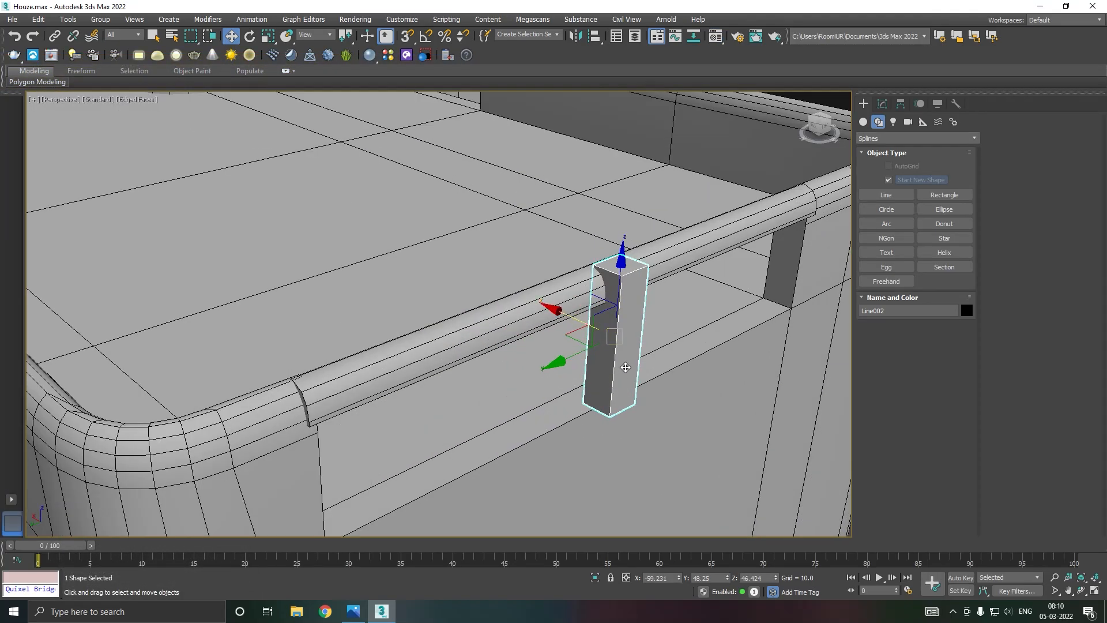
drag(571, 316, 554, 310)
alt+middle_drag(553, 310, 644, 304)
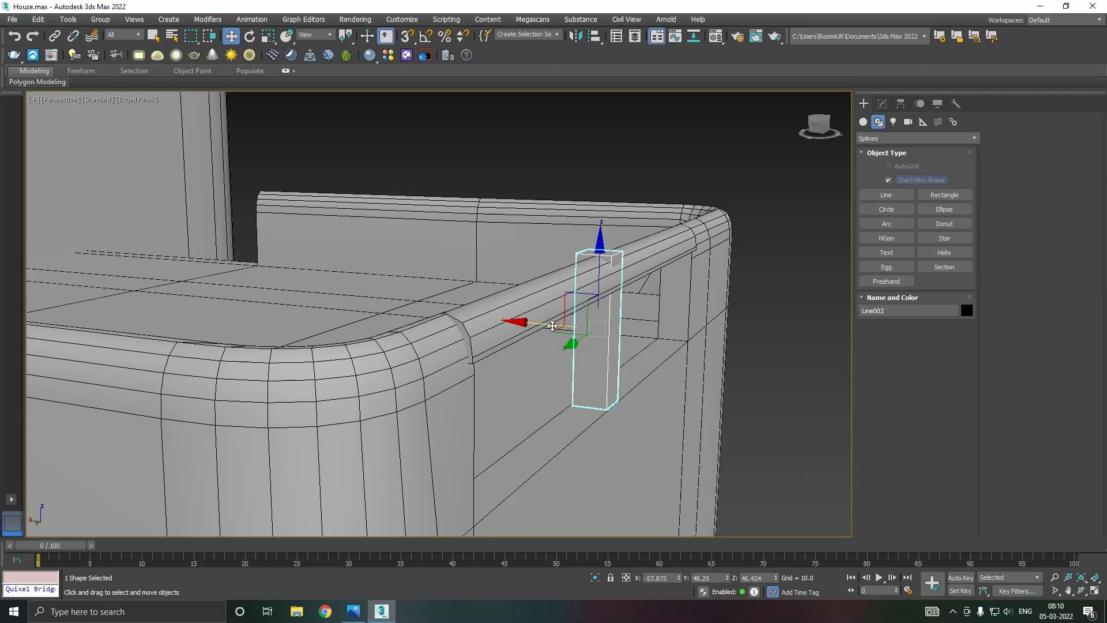
drag(545, 324, 552, 324)
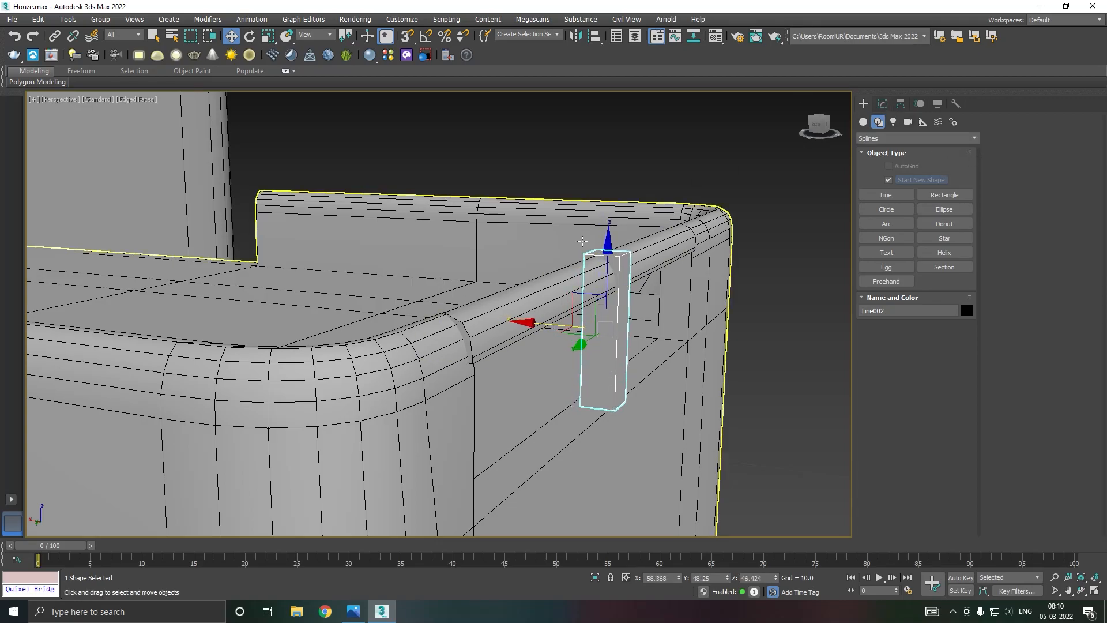
drag(609, 250, 609, 255)
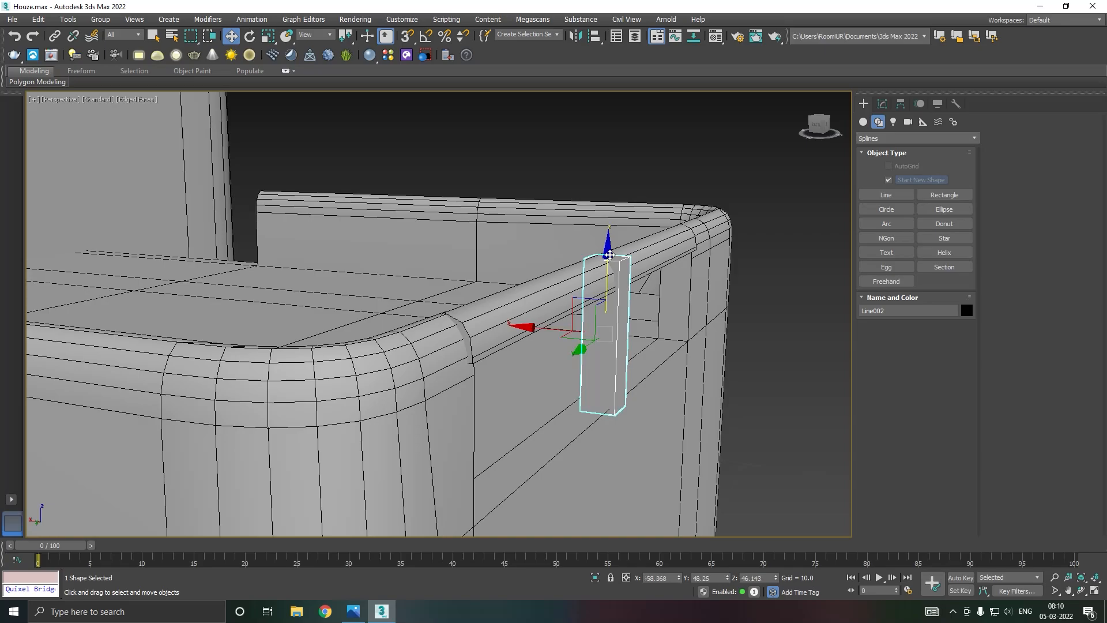
drag(555, 330, 552, 328)
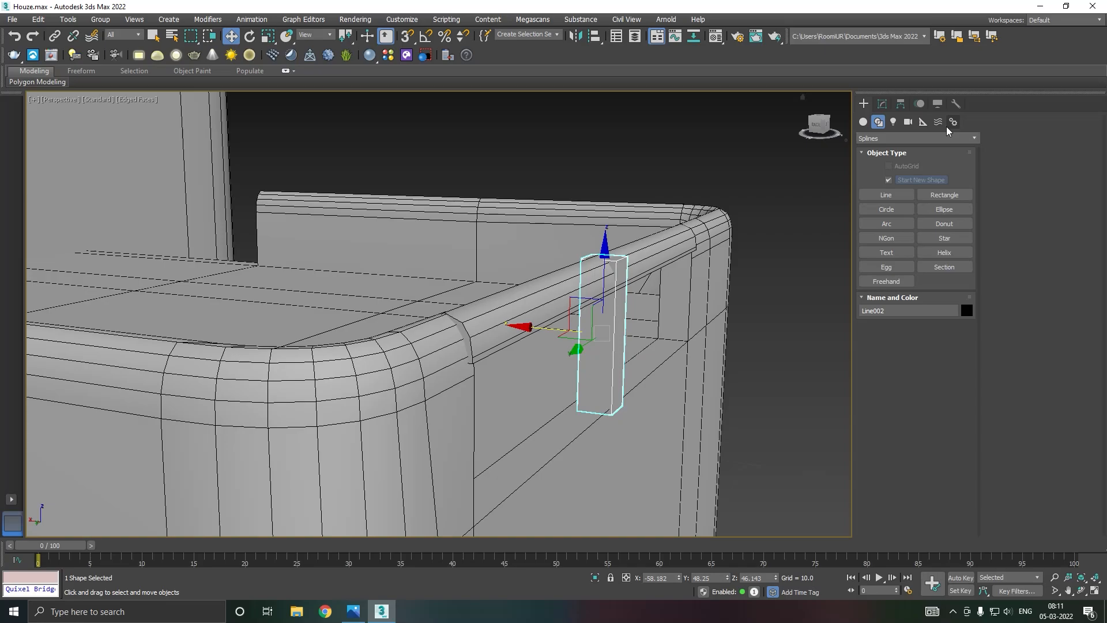
Set the post's rectangular section to length 2.341 and width 2.466, and raise its top vertex to about Z 51.76.
click(882, 104)
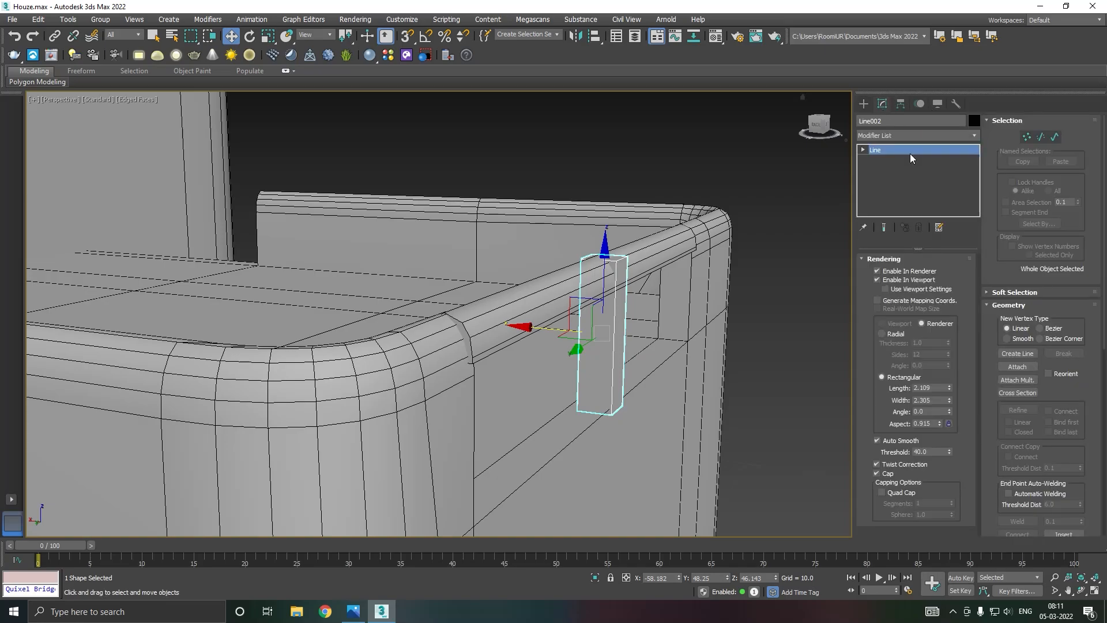
drag(949, 386, 948, 390)
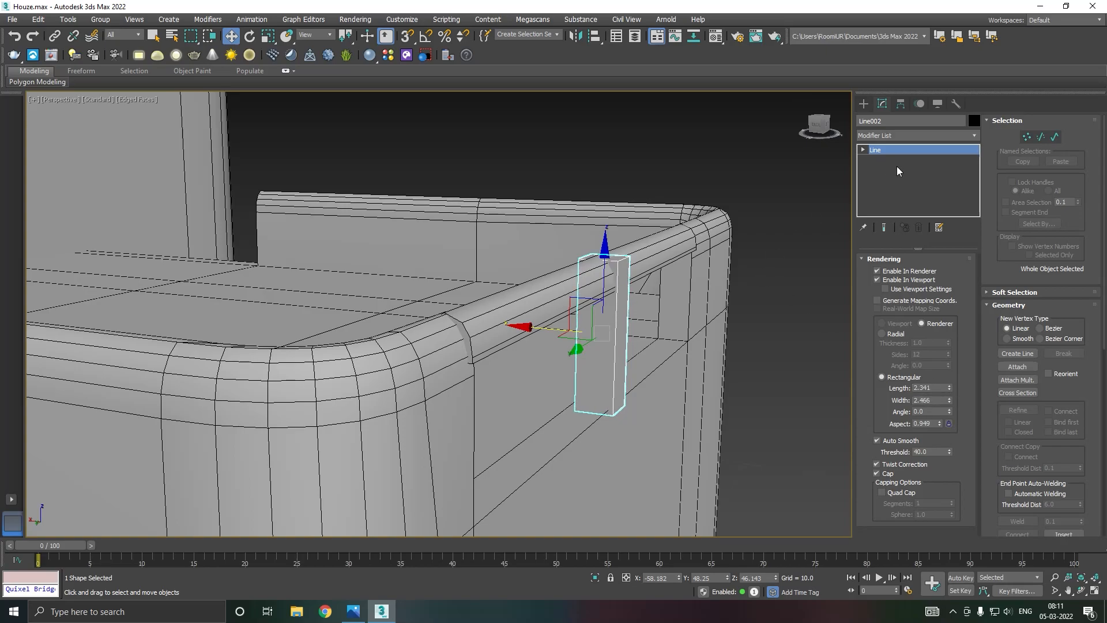
key(1)
click(609, 265)
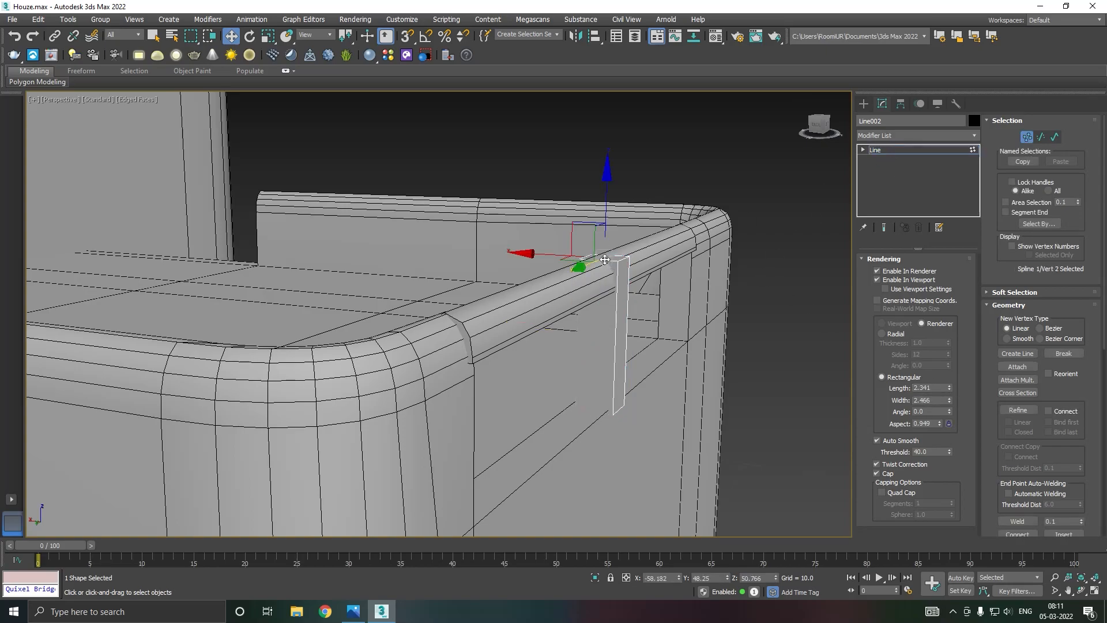
drag(605, 219, 606, 204)
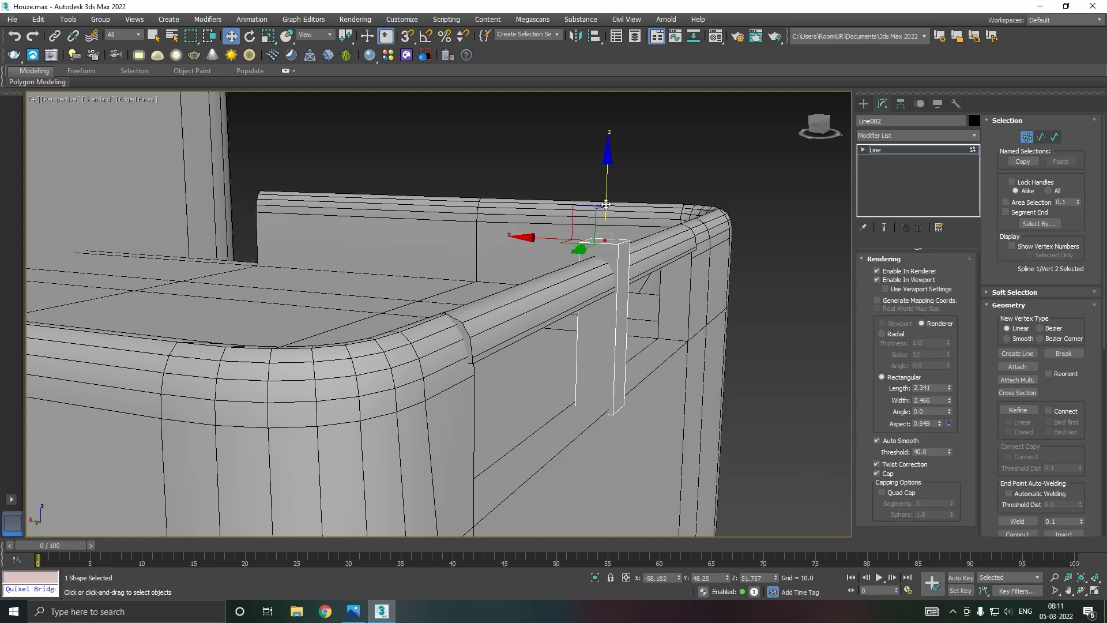
Convert the post to an Editable Poly and enter edge editing.
alt+middle_drag(712, 245, 681, 257)
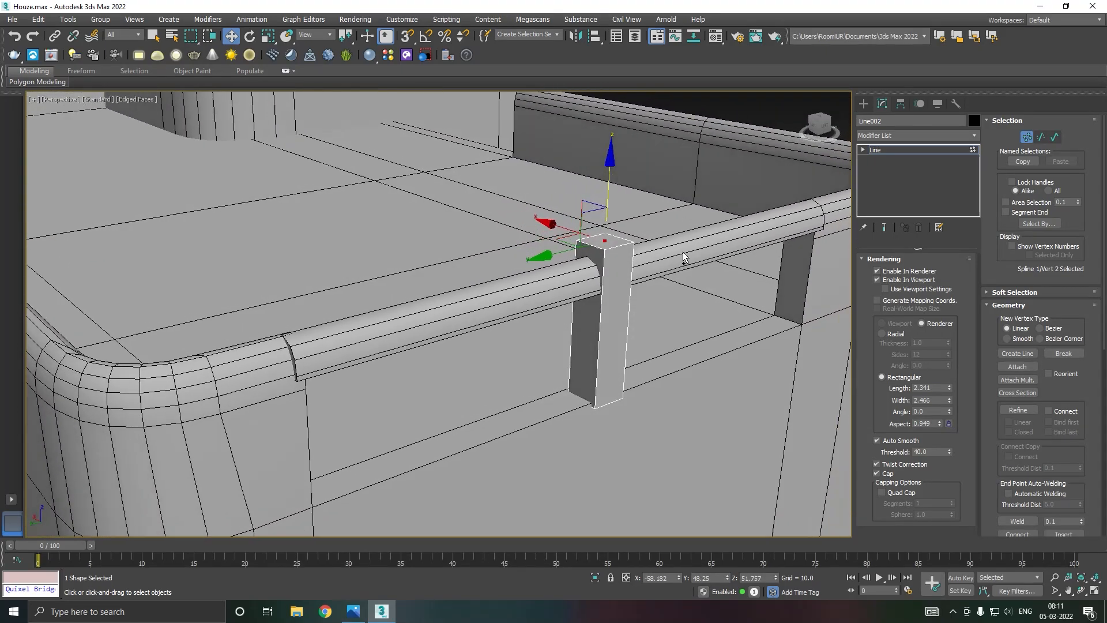
scroll(705, 258, up, 3)
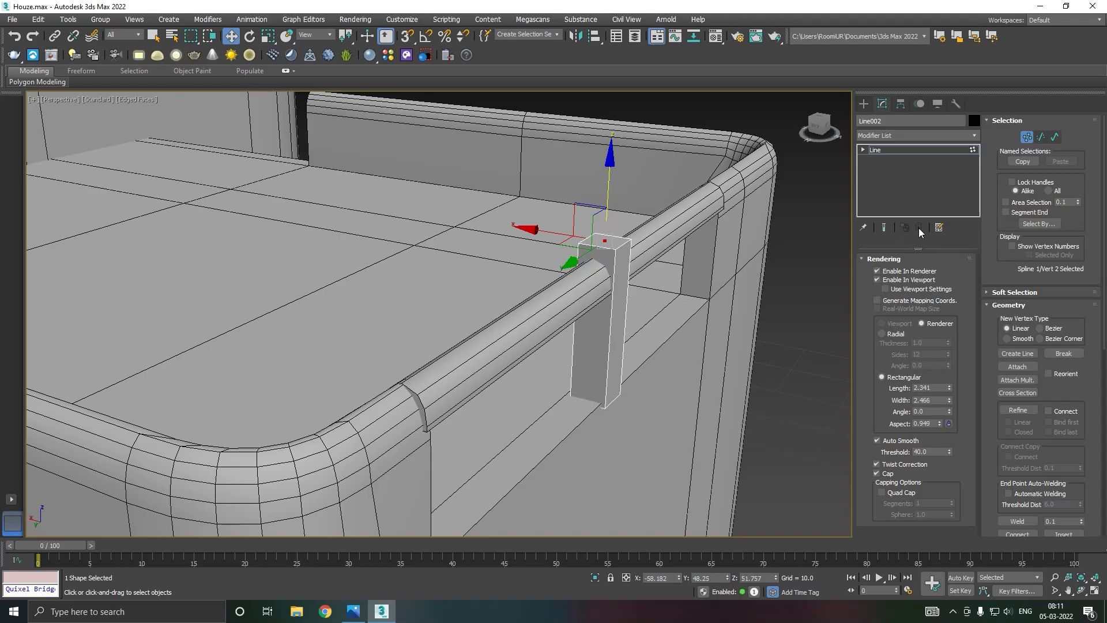
right_click(905, 175)
click(939, 275)
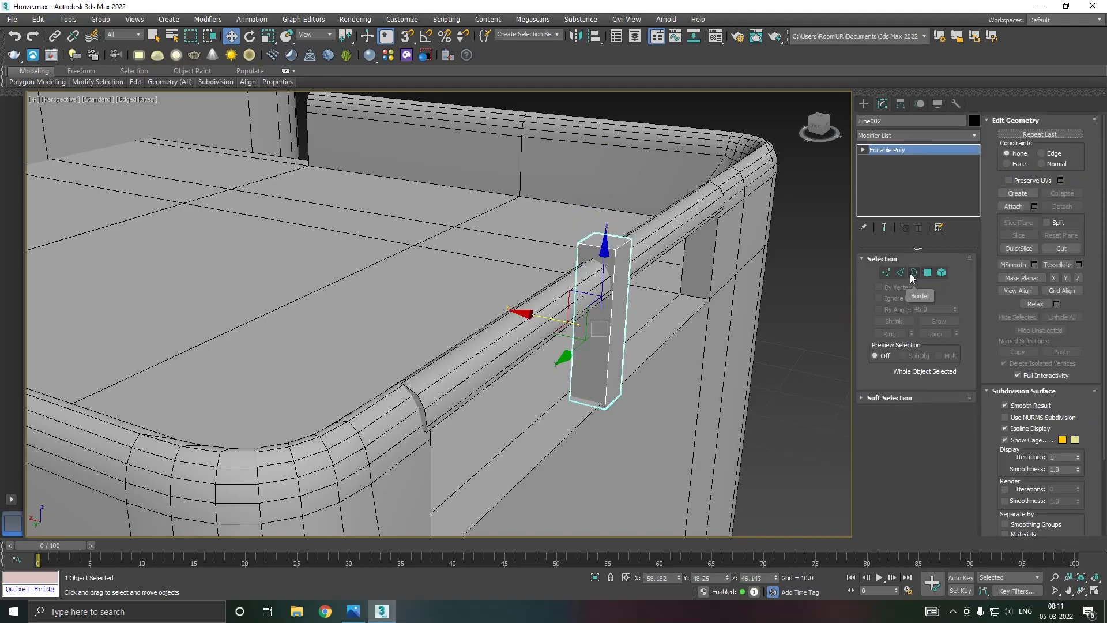
click(900, 272)
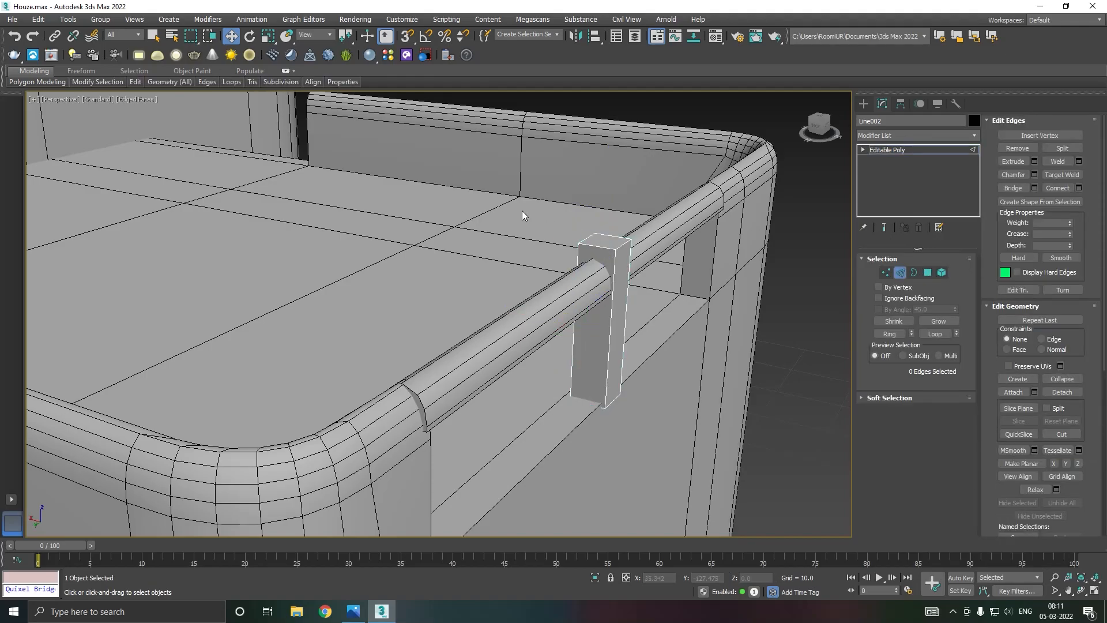
drag(740, 527, 740, 528)
click(1034, 175)
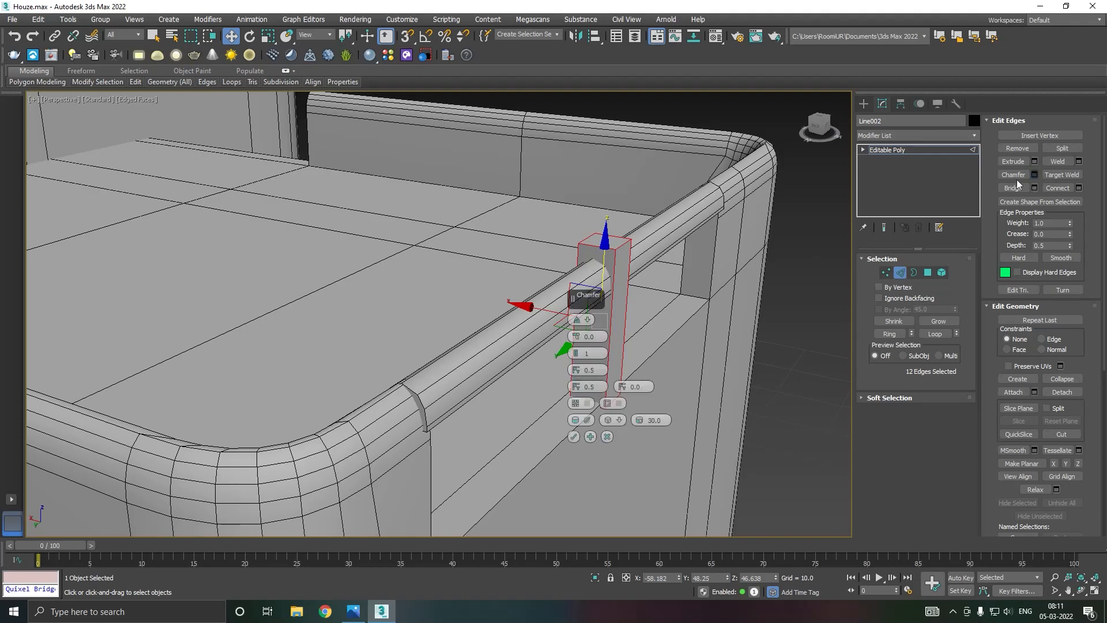
drag(575, 336, 575, 336)
drag(576, 298, 466, 298)
drag(468, 354, 463, 331)
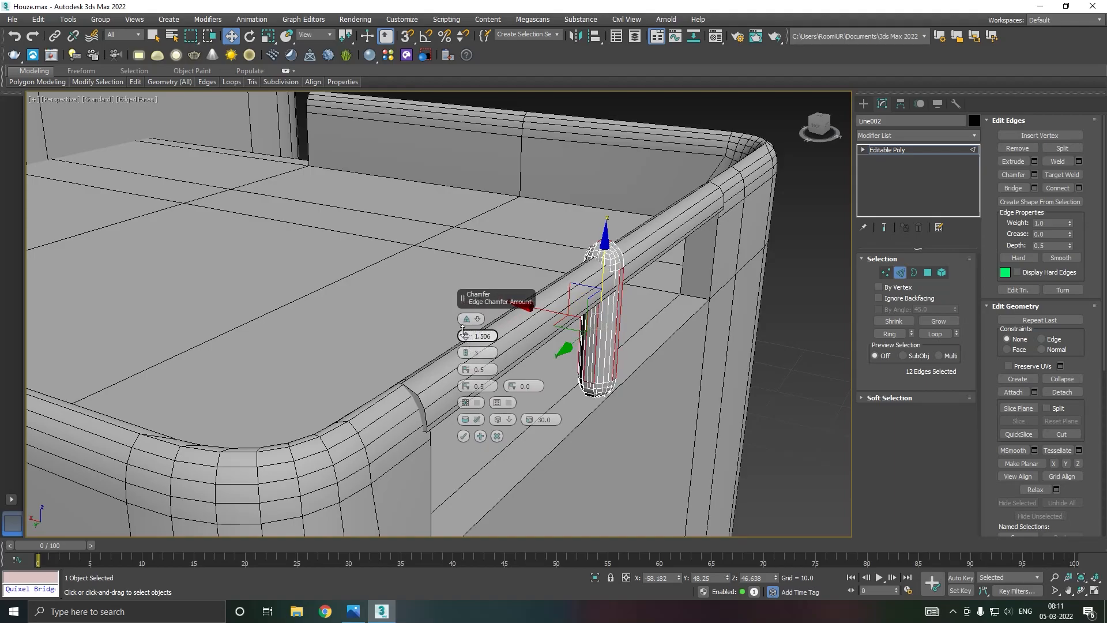
click(496, 436)
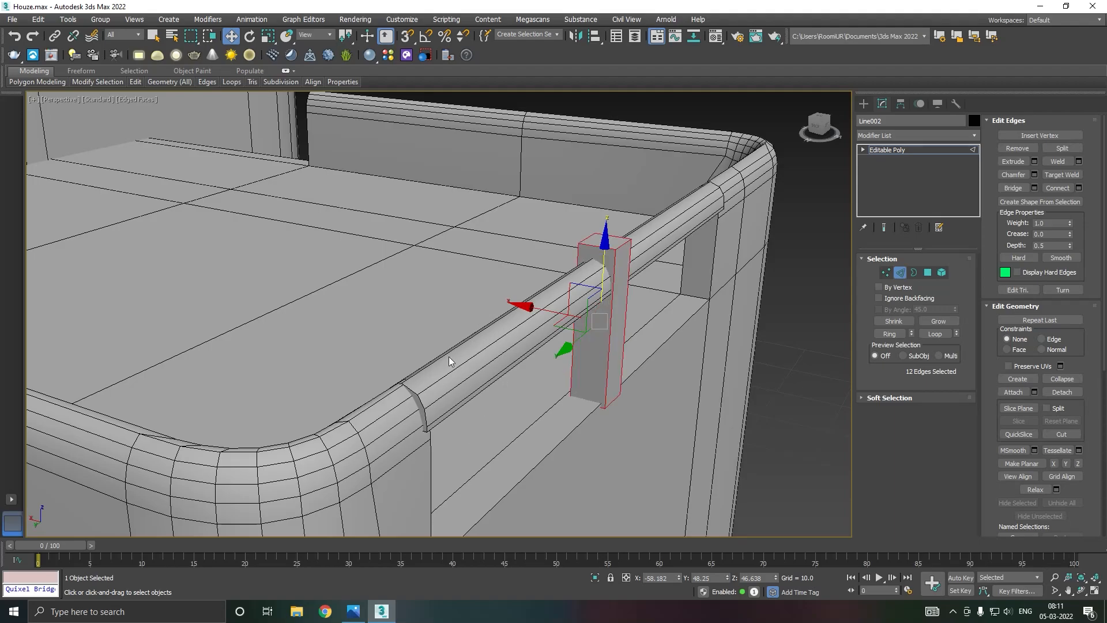
Chamfer the post's top and vertical edges, leaving out the bottom ones, by 0.695 with 3 segments.
drag(573, 224, 665, 280)
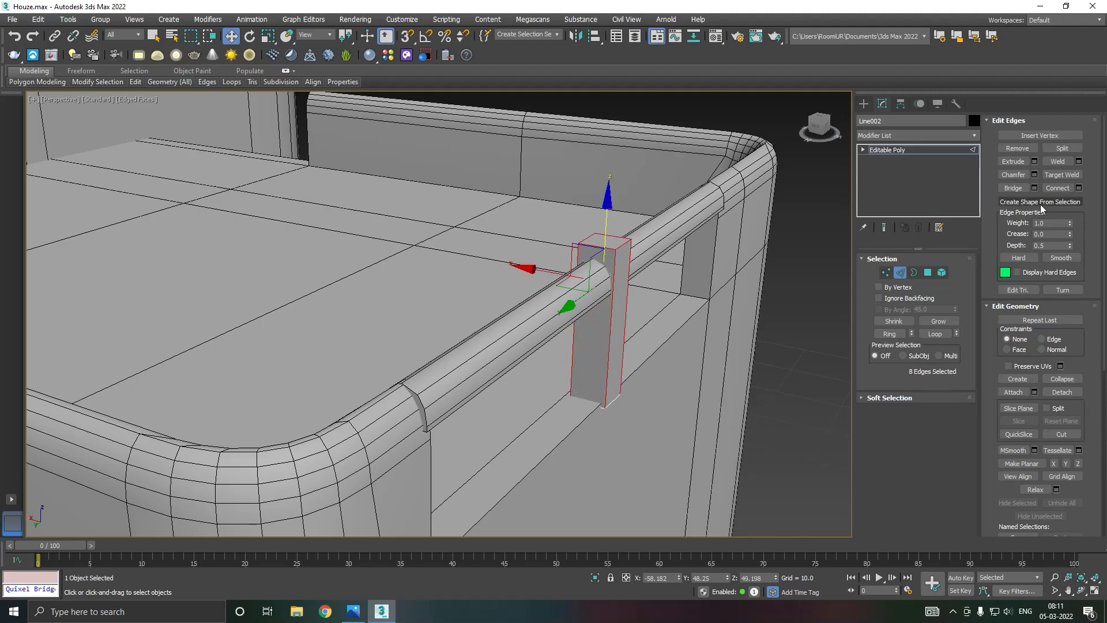
click(1034, 175)
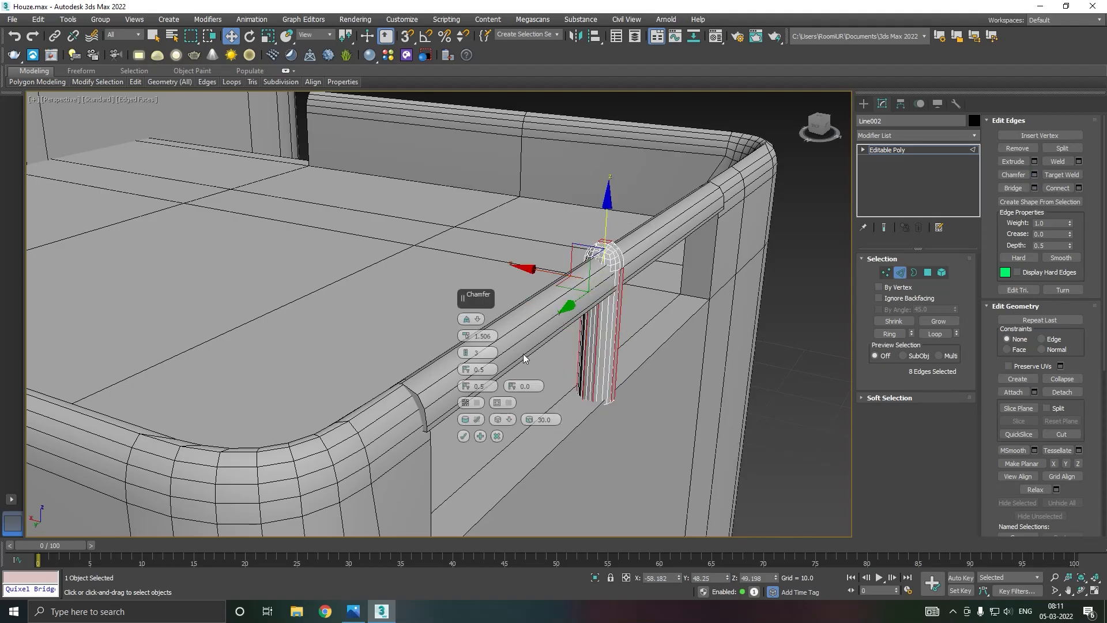
drag(469, 336, 467, 337)
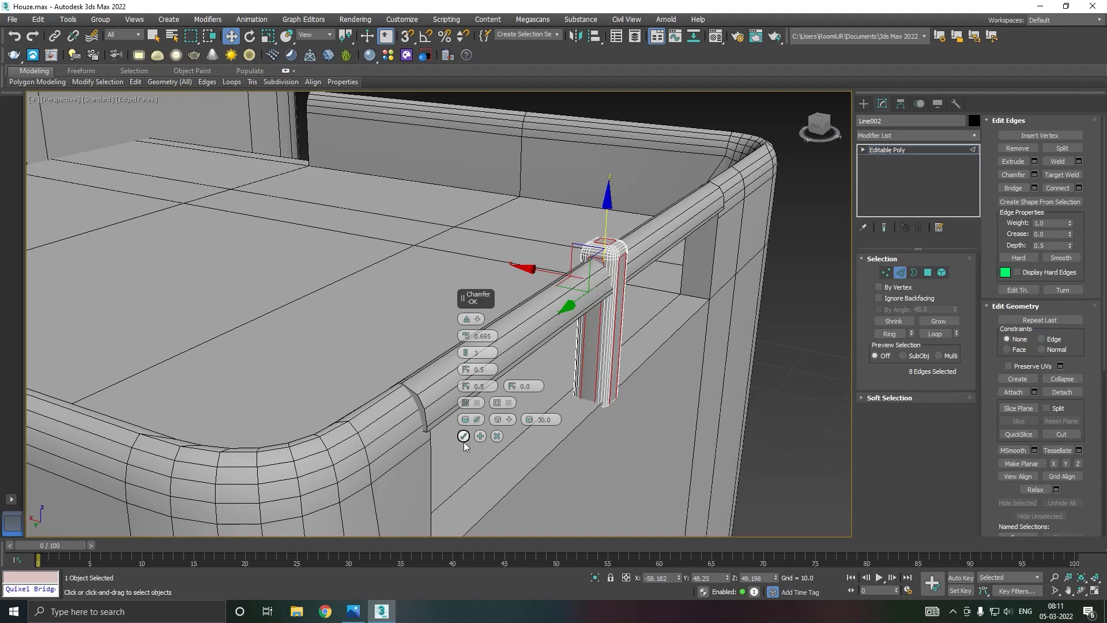
alt+middle_drag(498, 438, 661, 419)
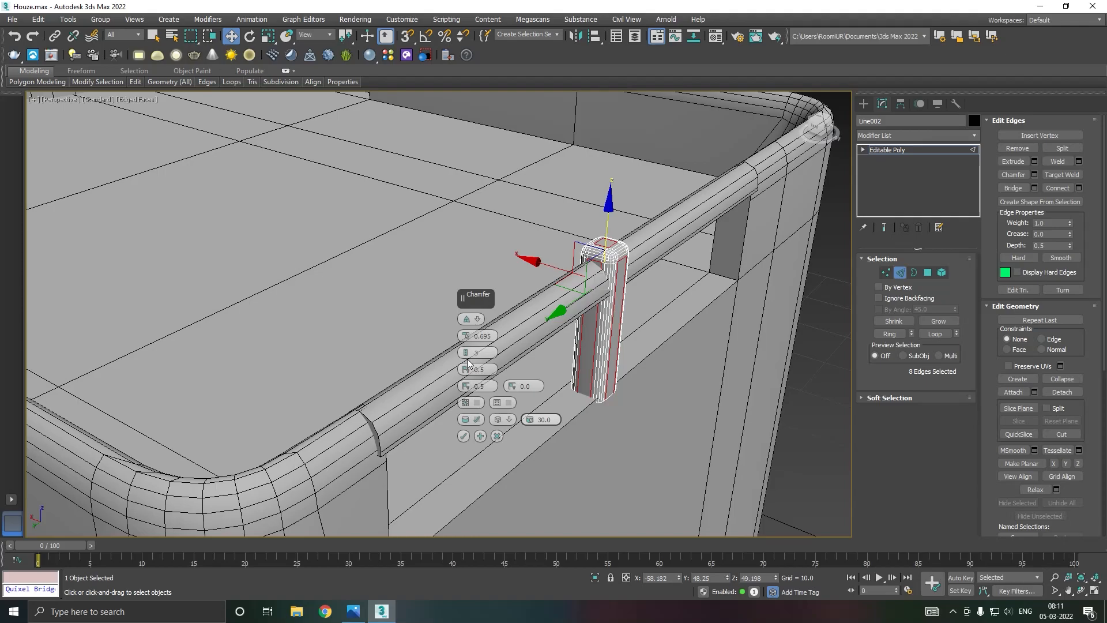
click(464, 436)
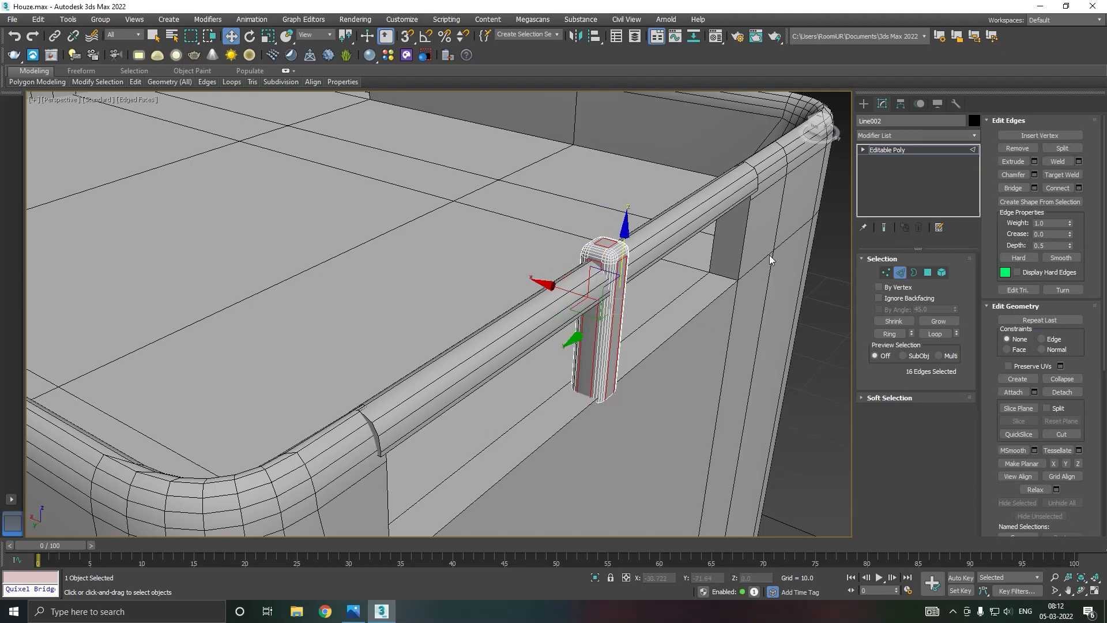
Leave edge editing and move the whole post along X to about -57.76, centering it on the rail.
click(908, 150)
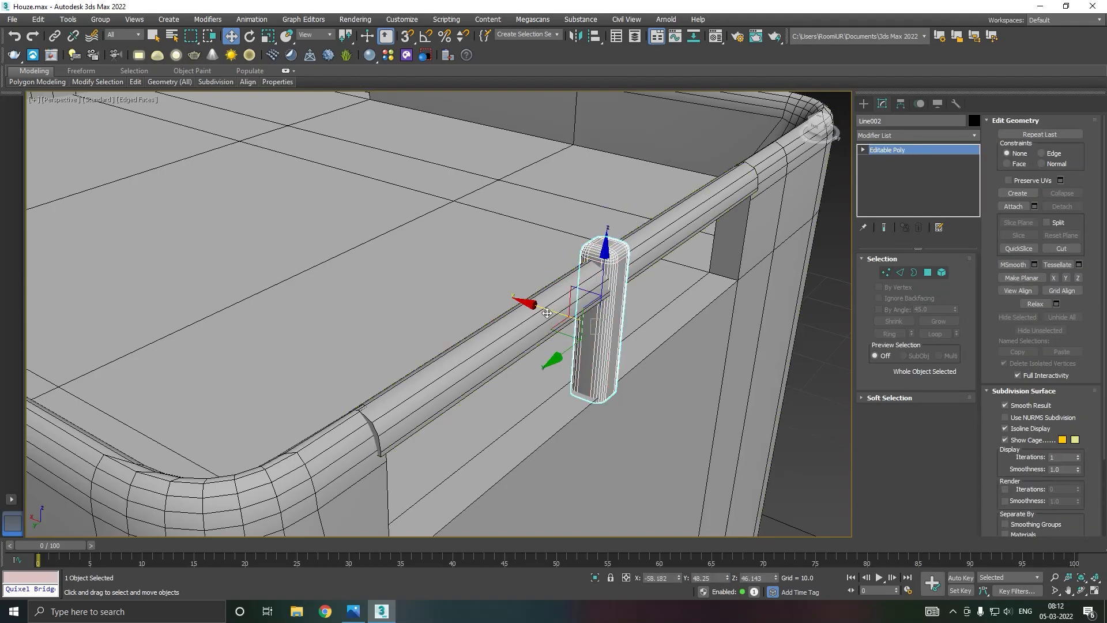
drag(545, 311, 540, 308)
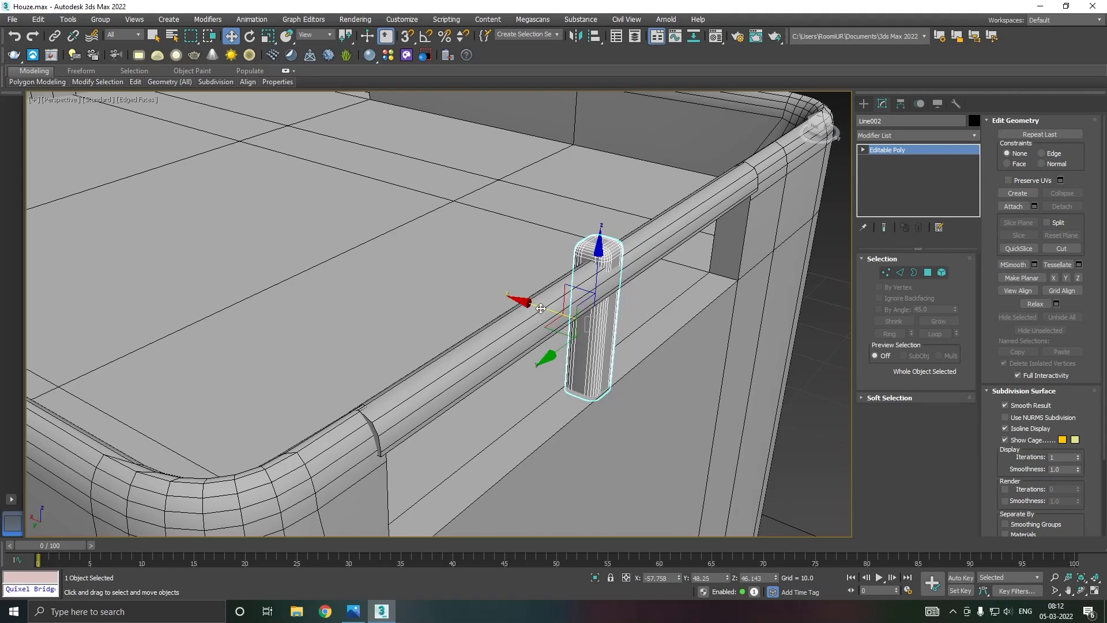
alt+middle_drag(559, 306, 586, 297)
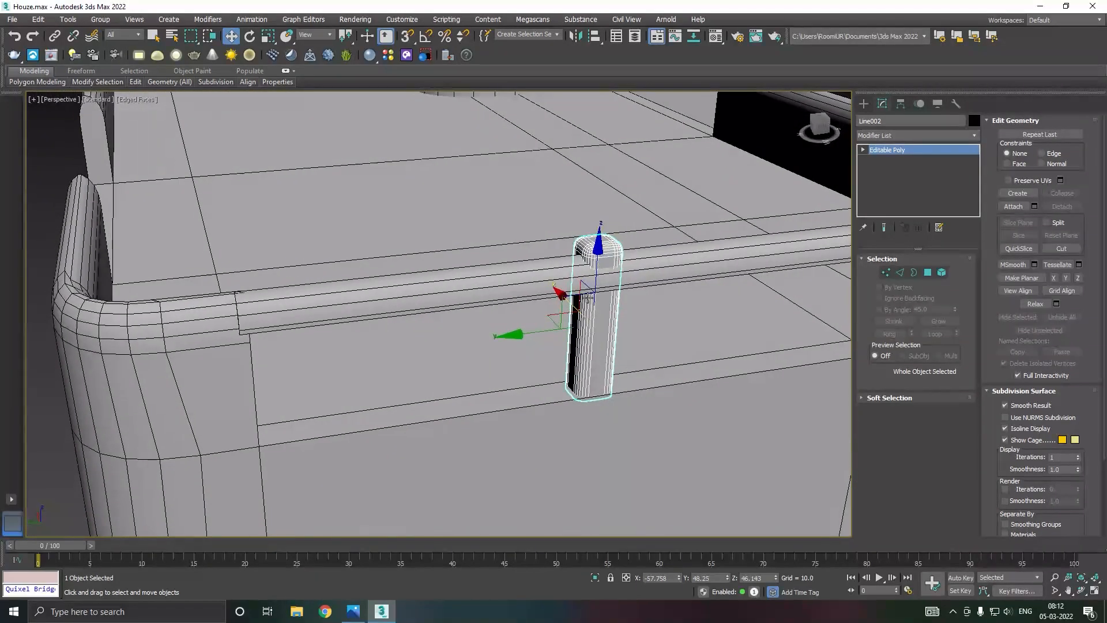
Show the model in the left view, save the scene and deselect the post.
key(l)
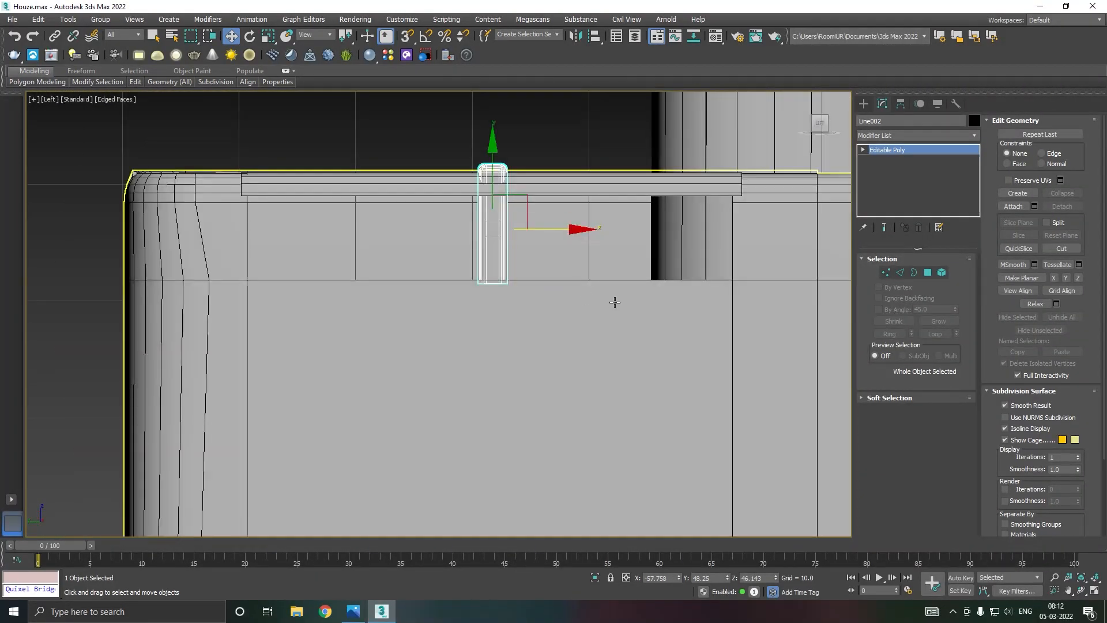
click(12, 19)
key(Escape)
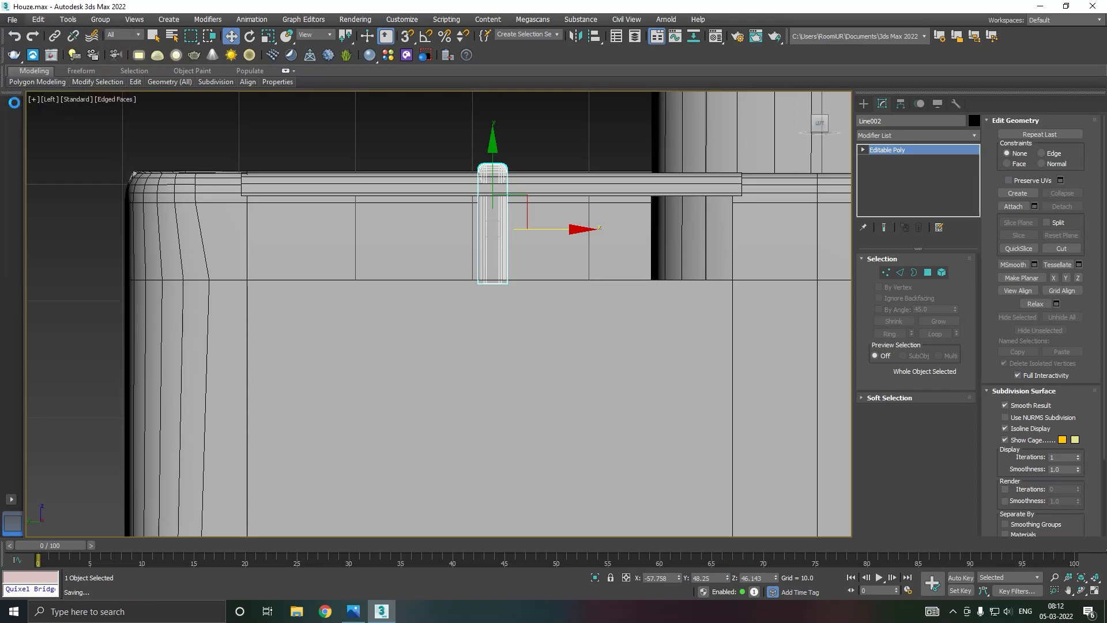
click(369, 126)
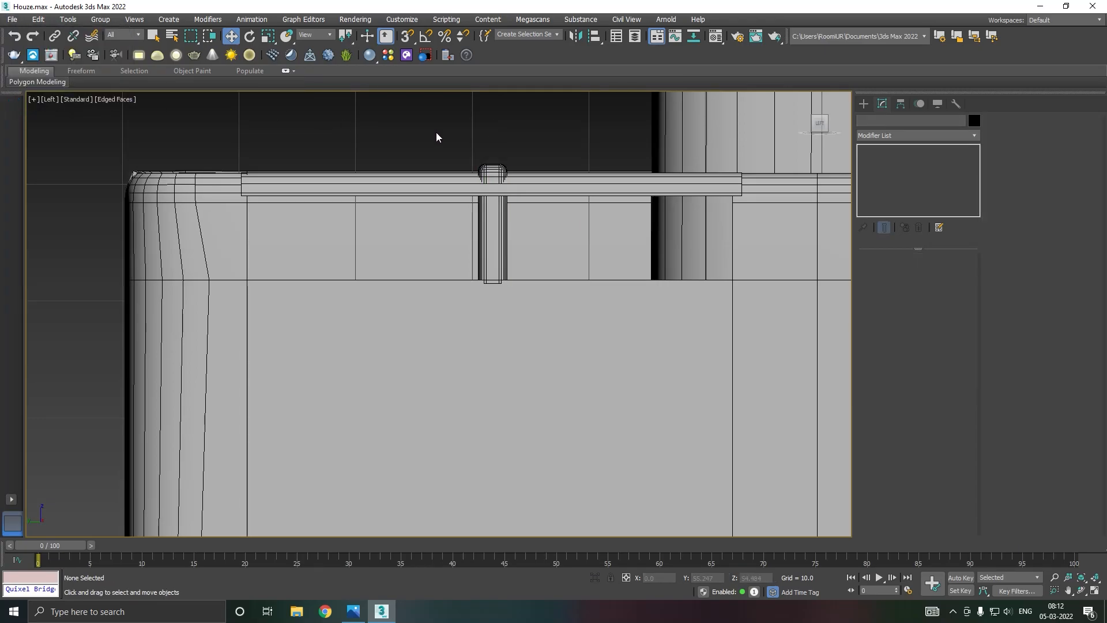
Draw a Line spline zigzagging in seven straight segments between the top rail and the wall edge, across the full width of the opening.
click(862, 104)
click(886, 194)
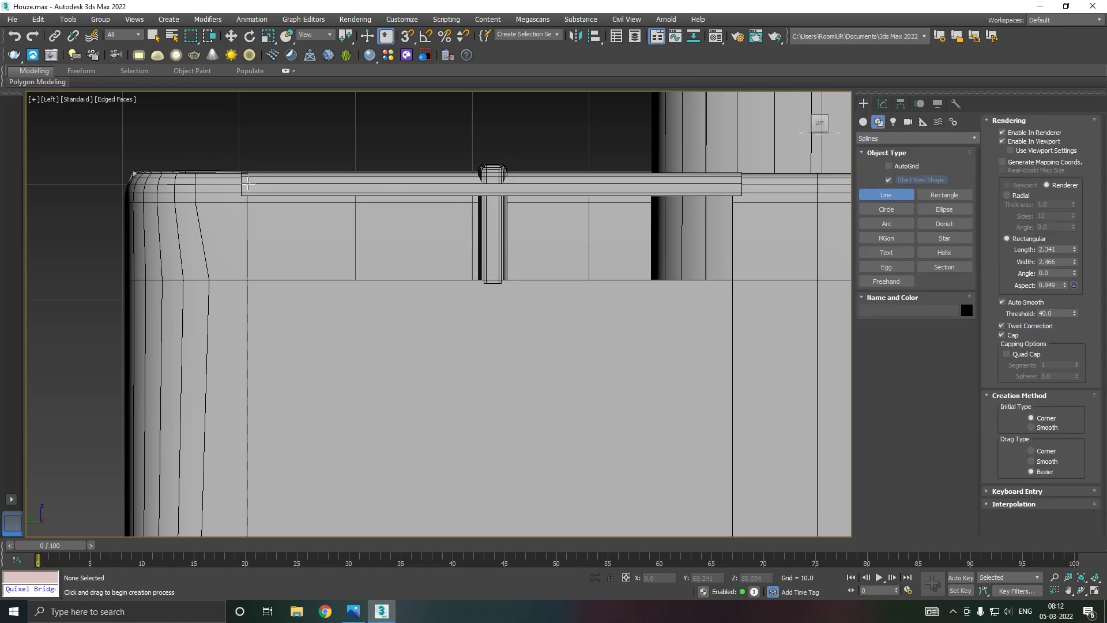
click(245, 175)
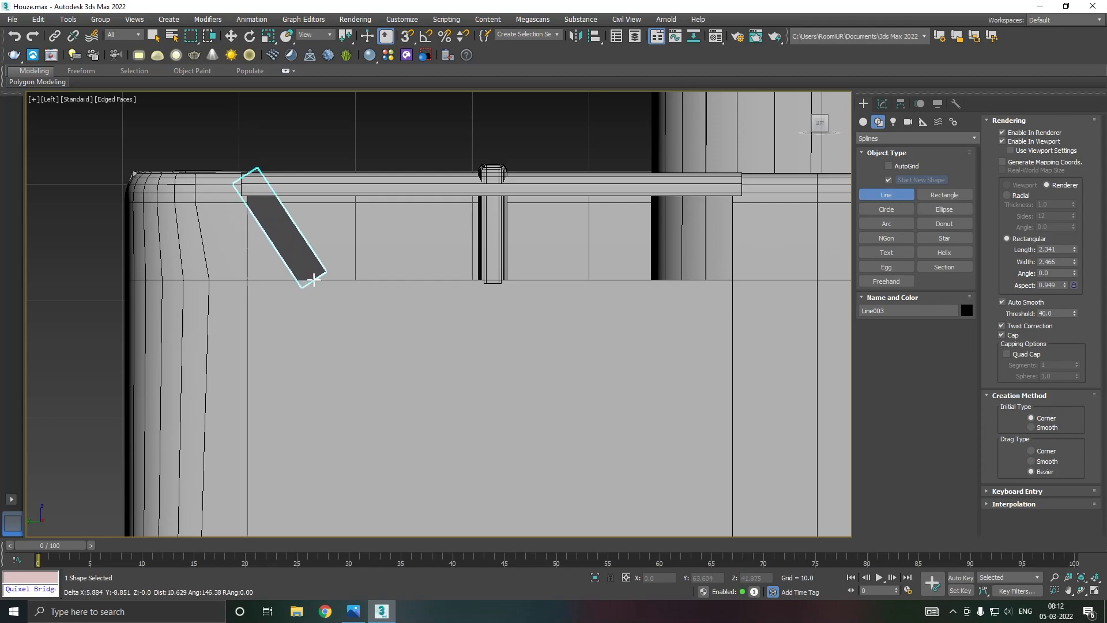
click(315, 283)
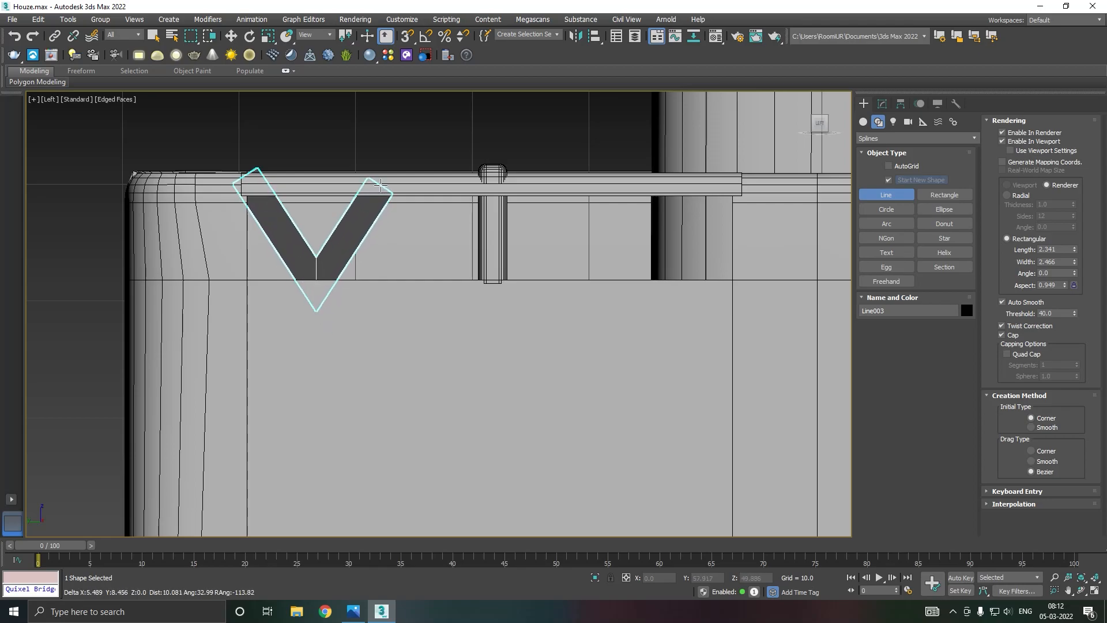
click(381, 182)
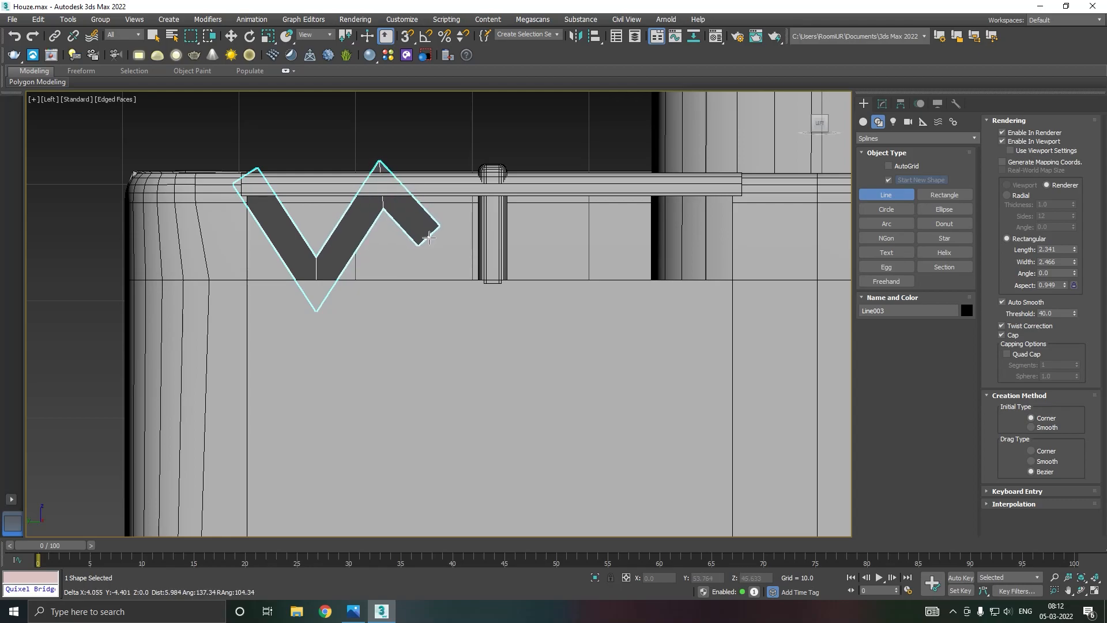
click(474, 281)
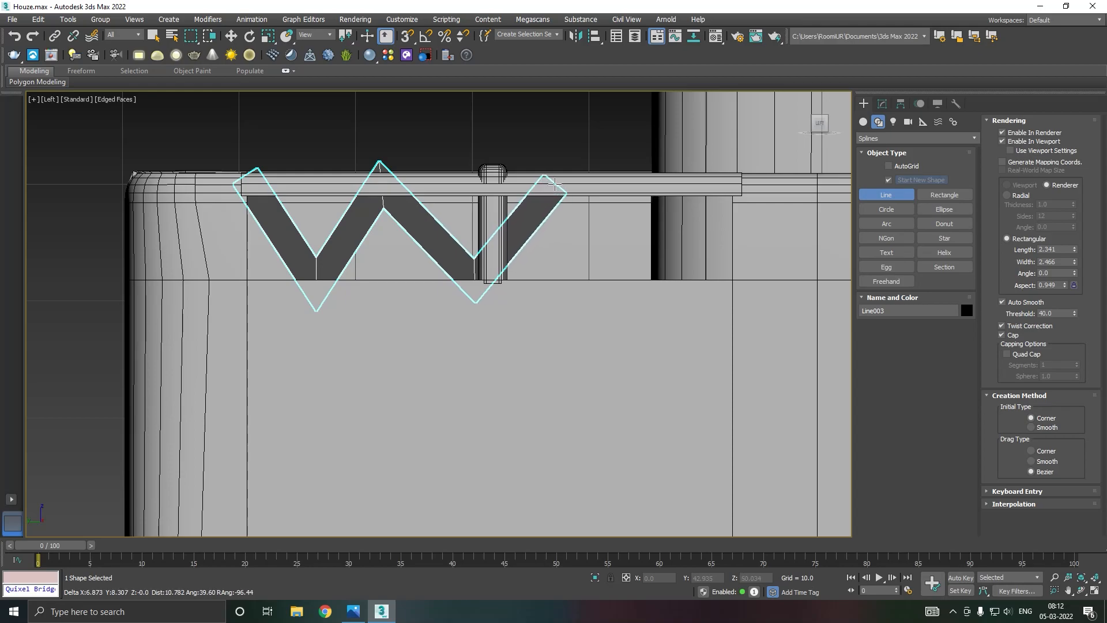
click(558, 157)
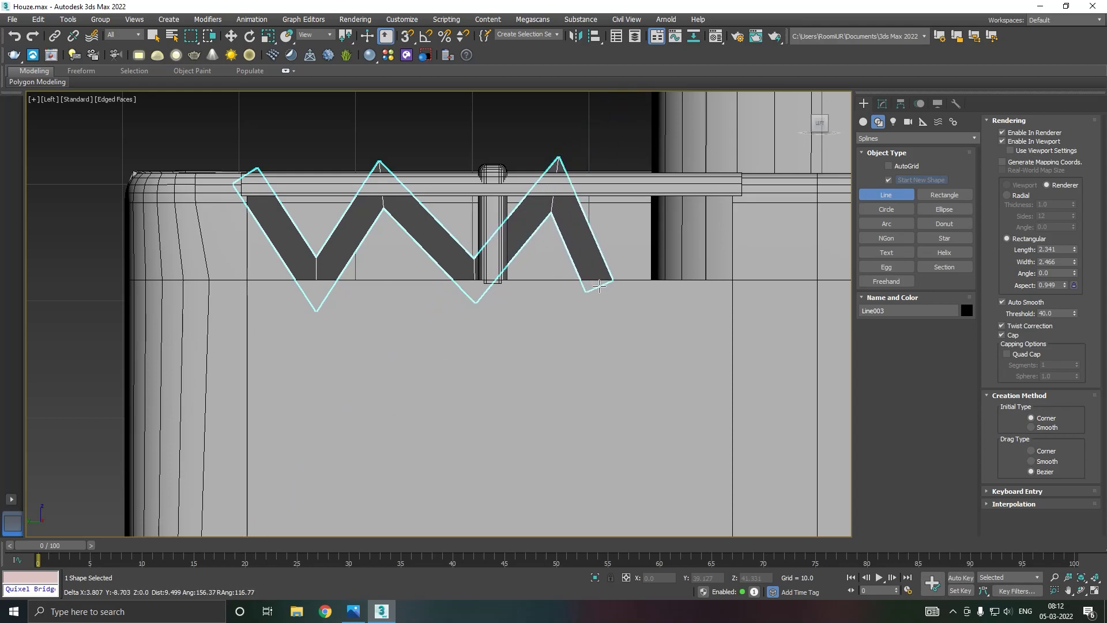
click(601, 281)
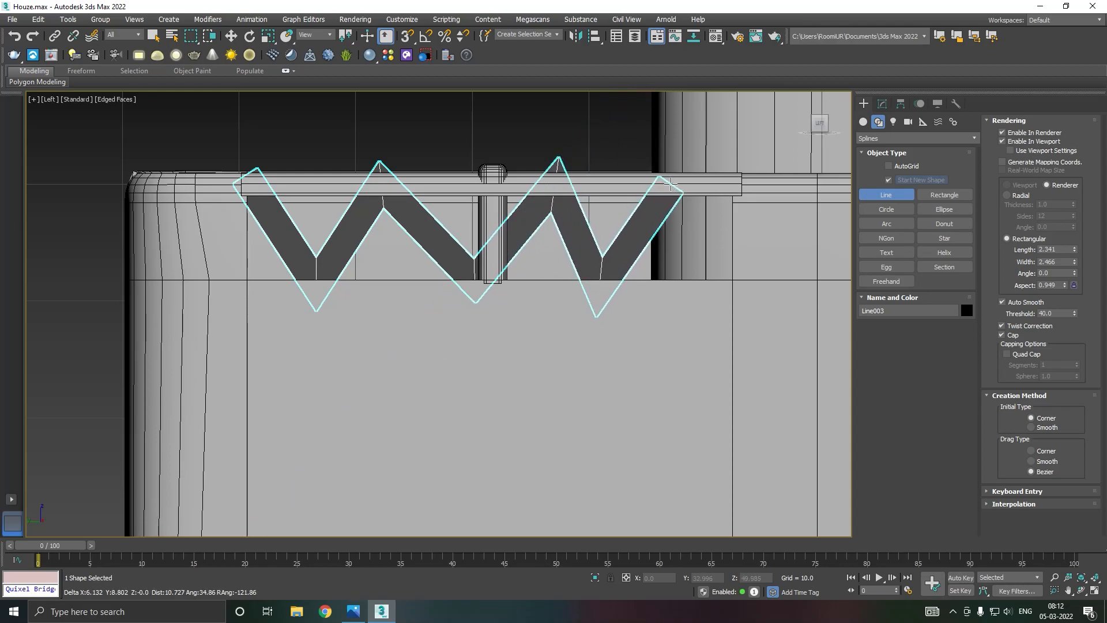
click(670, 164)
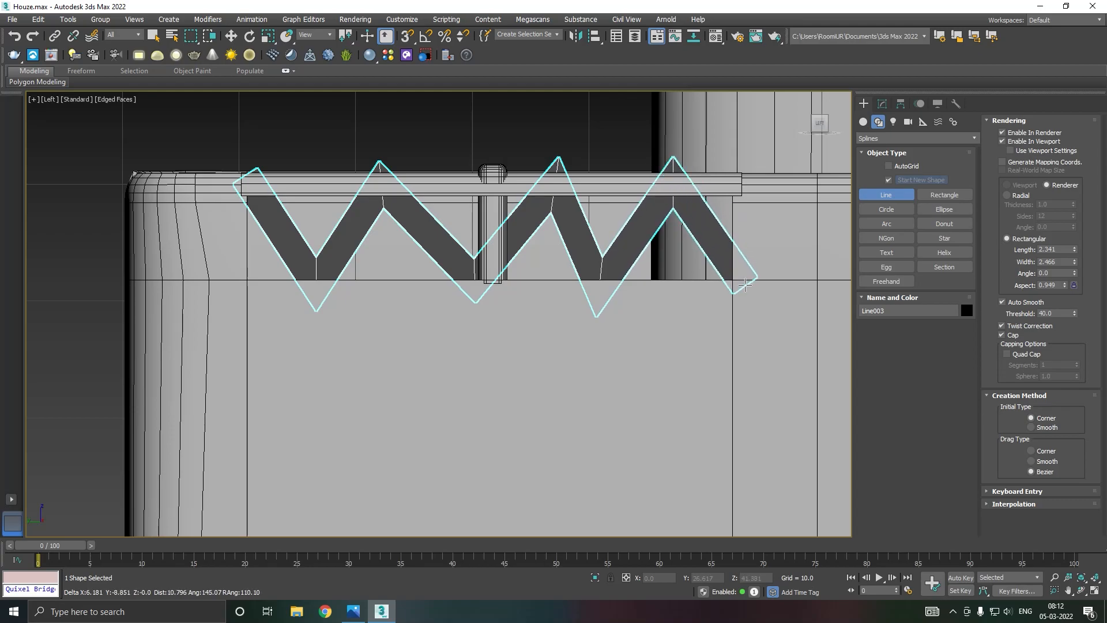
drag(761, 308, 720, 249)
right_click(720, 249)
right_click(676, 229)
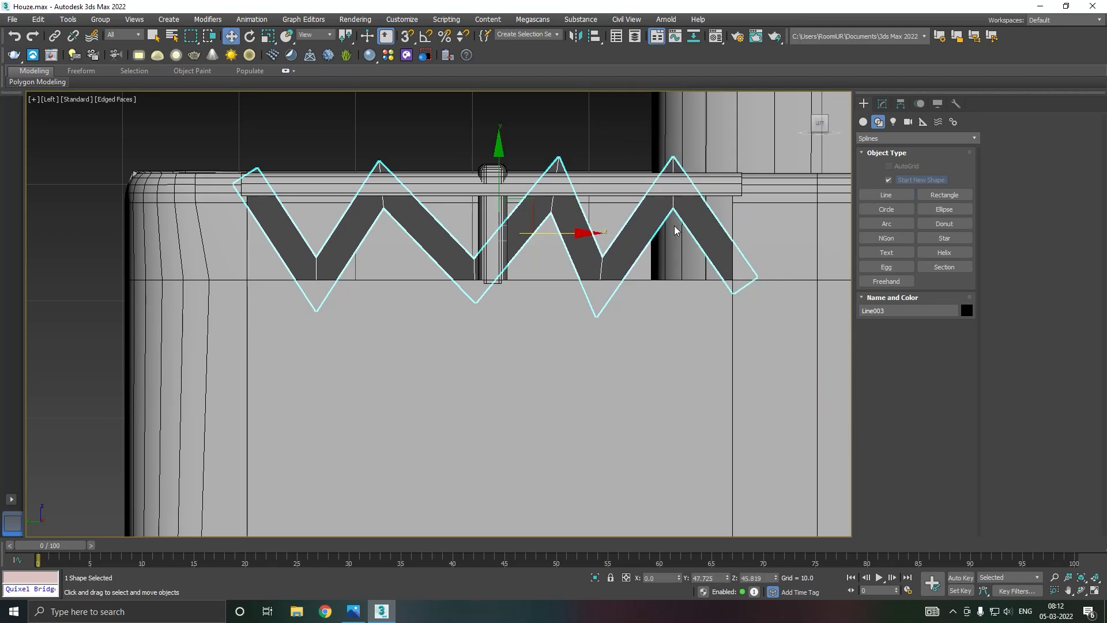
Show the zigzag line in perspective and assign the 01 - Default material to it.
key(p)
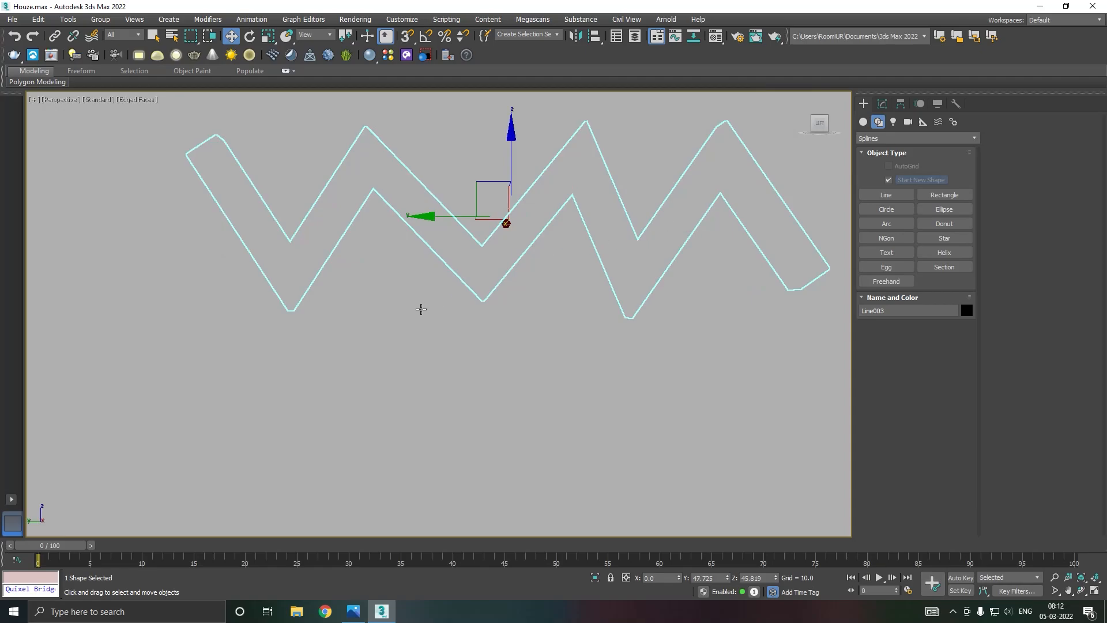
scroll(420, 308, down, 4)
alt+middle_drag(420, 290, 403, 311)
key(m)
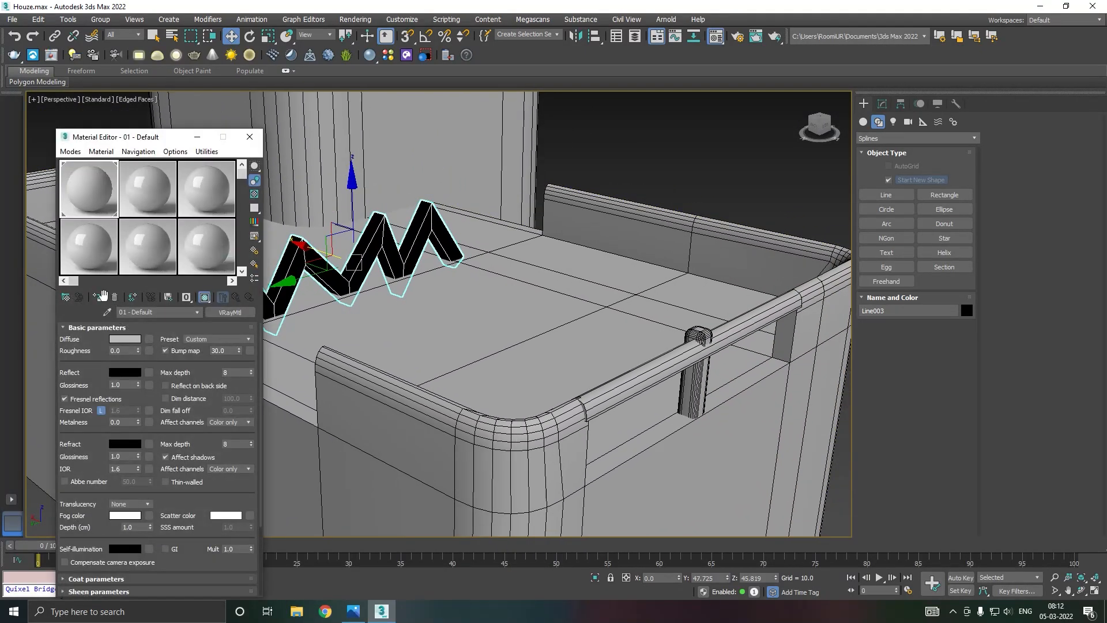
click(96, 296)
key(m)
Move the zigzag along X to about -57.92 under the top rail and set its rectangular section to length 1.873 and width 1.504.
drag(315, 247, 650, 335)
middle_drag(281, 301, 156, 267)
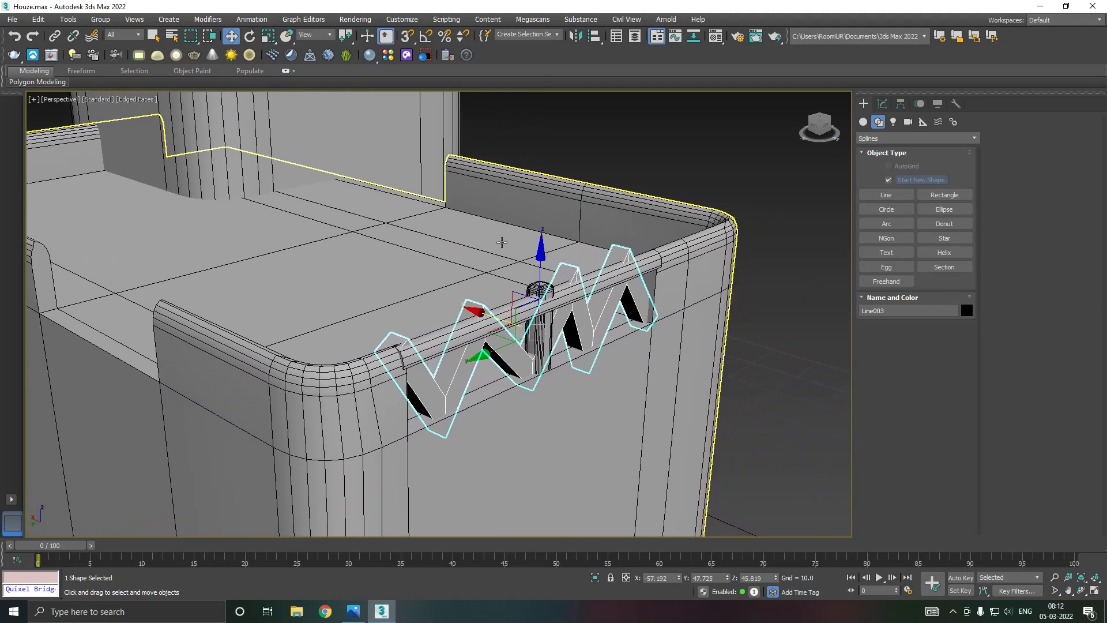
click(882, 103)
mouse_move(947, 403)
mouse_down()
mouse_move(952, 424)
mouse_move(950, 399)
mouse_up()
drag(485, 311, 490, 313)
mouse_move(535, 301)
alt+middle_down()
mouse_move(435, 302)
mouse_move(539, 312)
alt+middle_up()
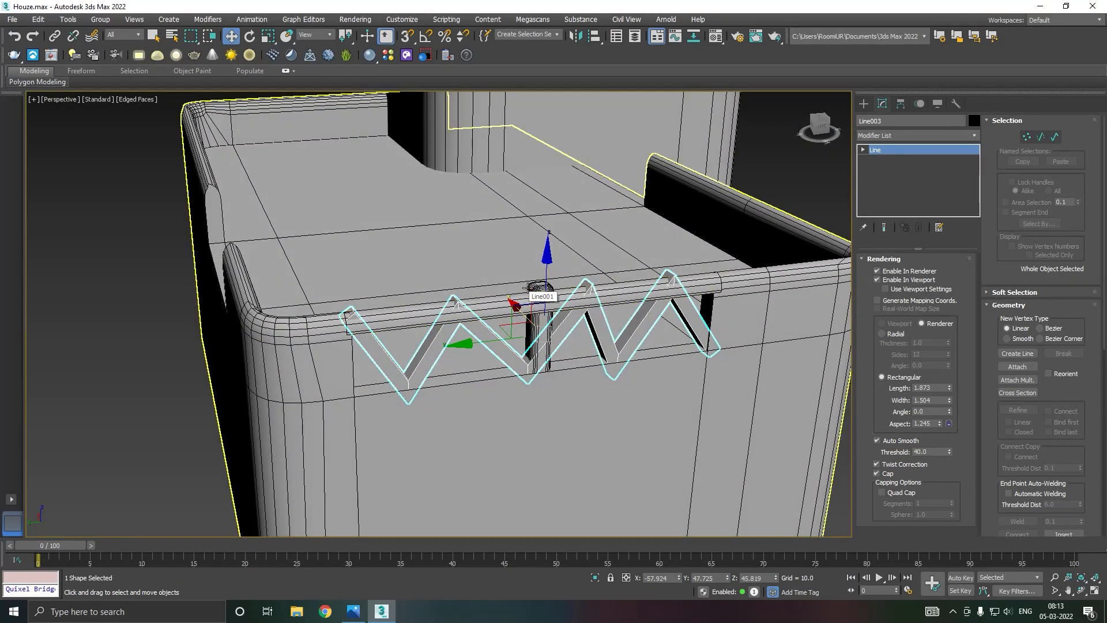
Enter vertex editing on the zigzag and lower its four top vertices along Z so the peaks sit inside the rail.
key(1)
alt+middle_drag(699, 225, 674, 203)
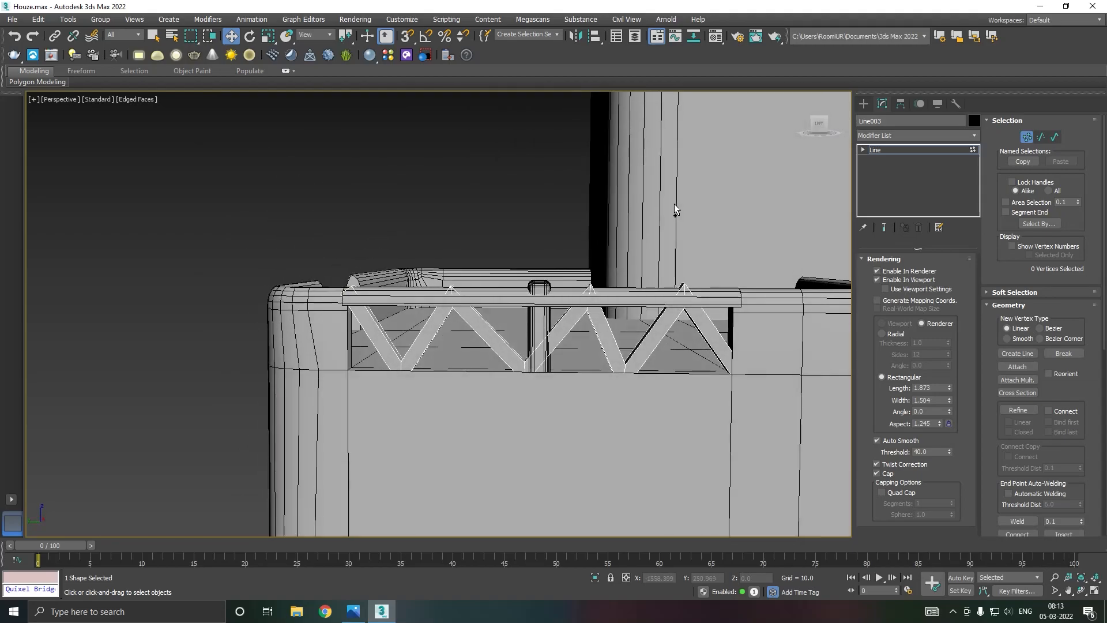
drag(779, 324, 773, 320)
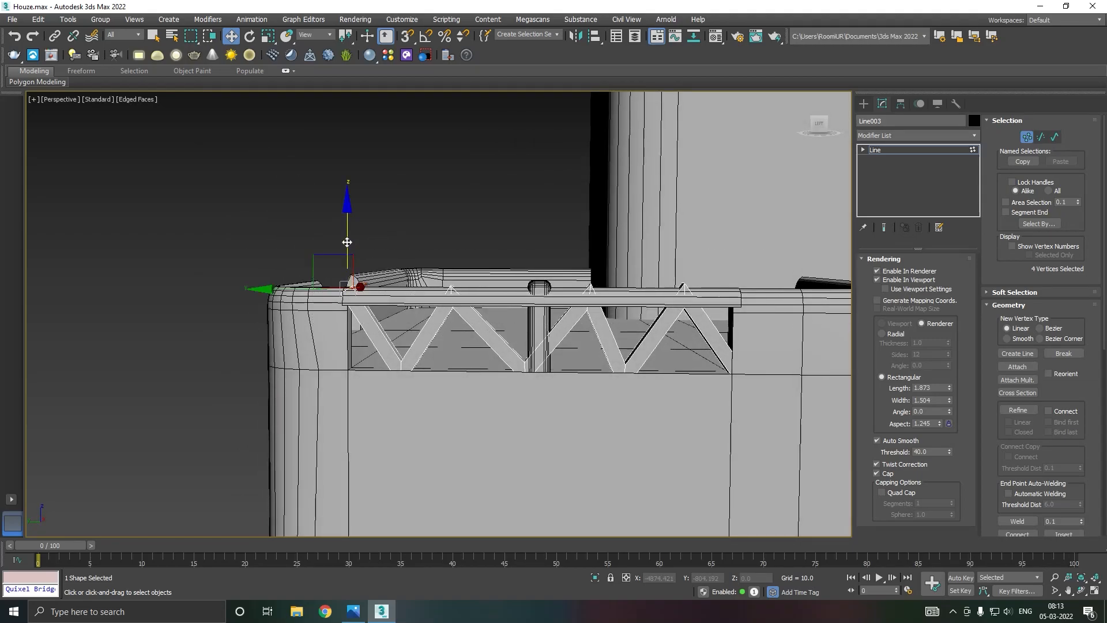
drag(346, 245, 395, 272)
alt+middle_drag(395, 272, 510, 363)
Shift the bottom vertex at the post along Y toward the post, and the next bottom vertex to Y about 37.42.
click(510, 358)
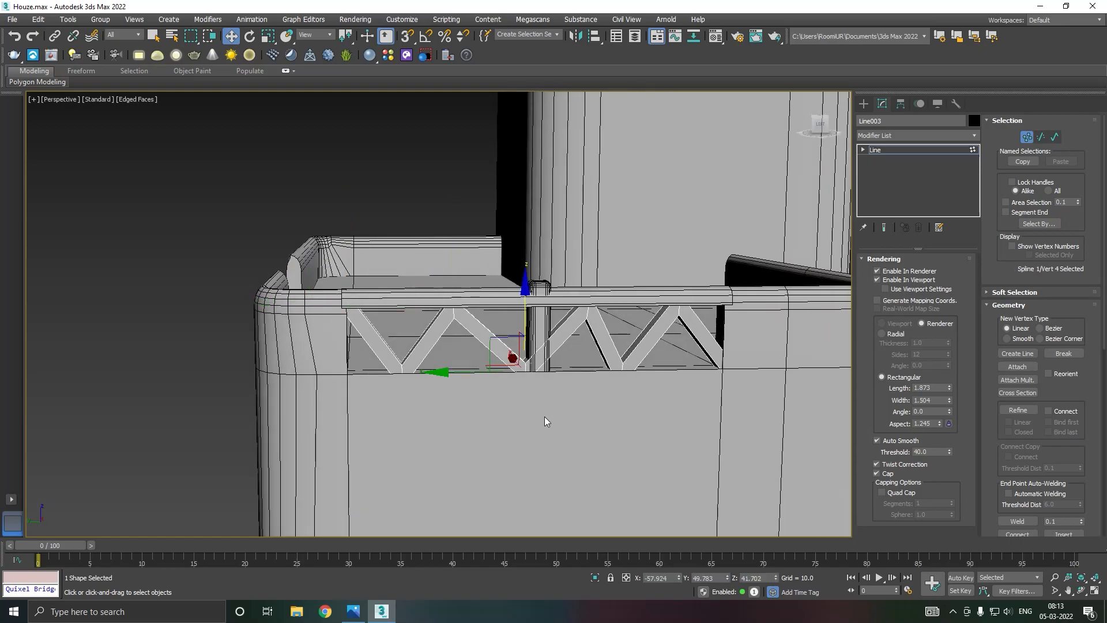
drag(482, 371, 494, 371)
click(634, 374)
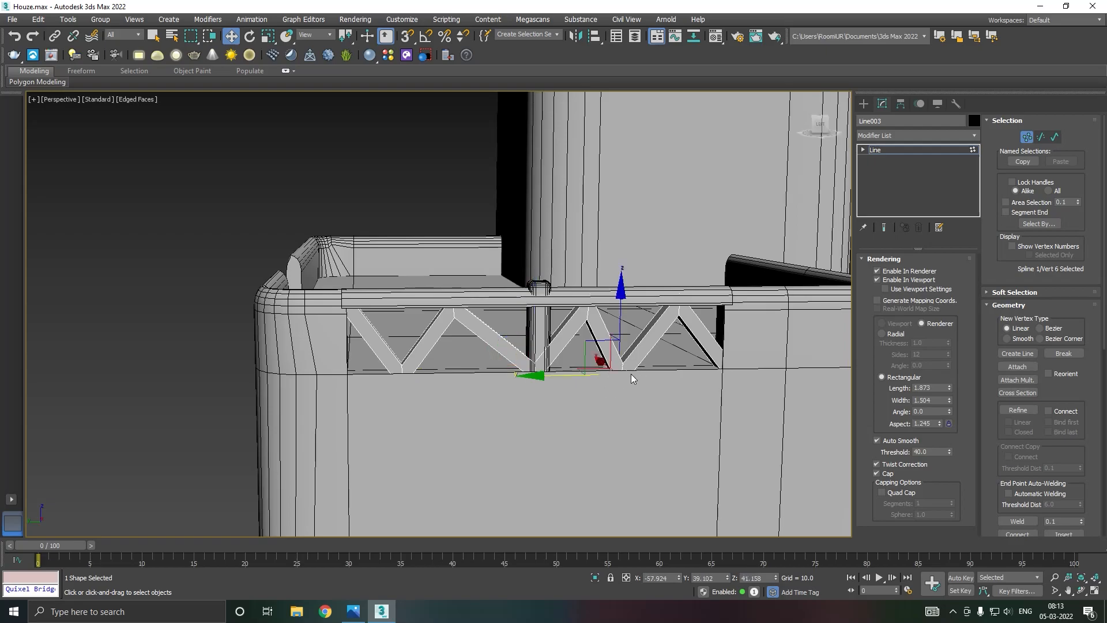
drag(555, 375, 570, 375)
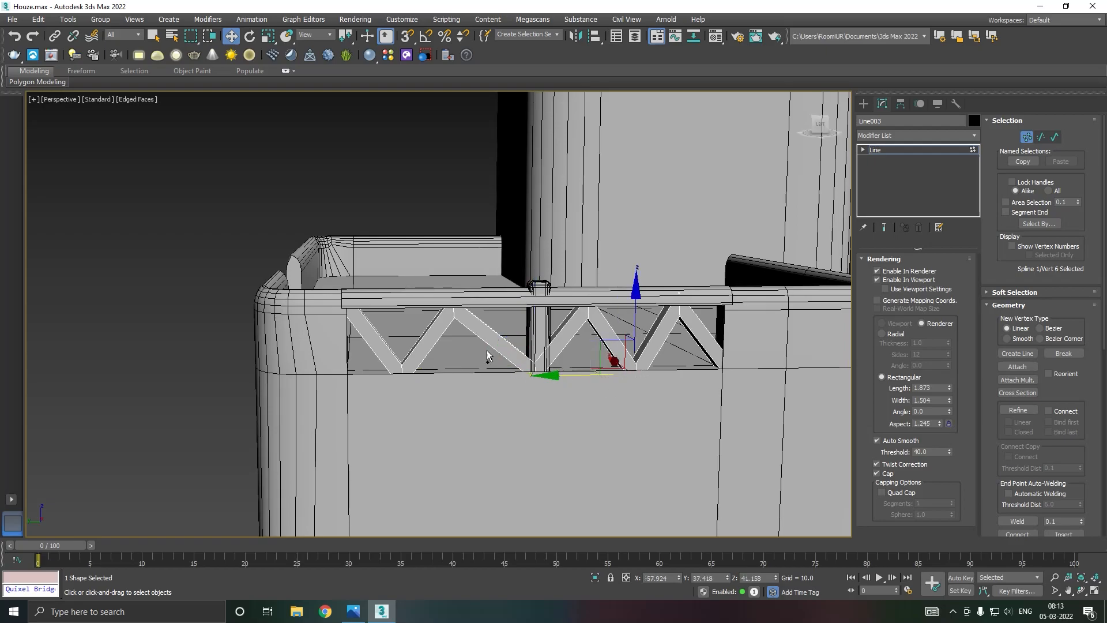
Set the zigzag's rectangular section to length 1.274 and width 1.58.
alt+middle_drag(468, 345, 435, 313)
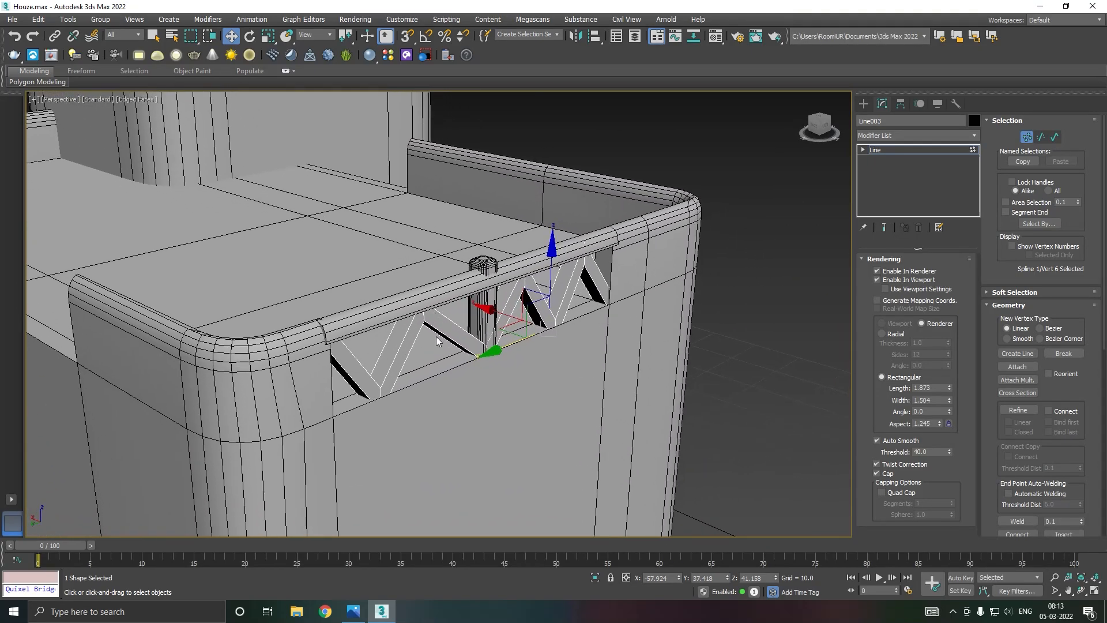
alt+middle_drag(744, 356, 640, 346)
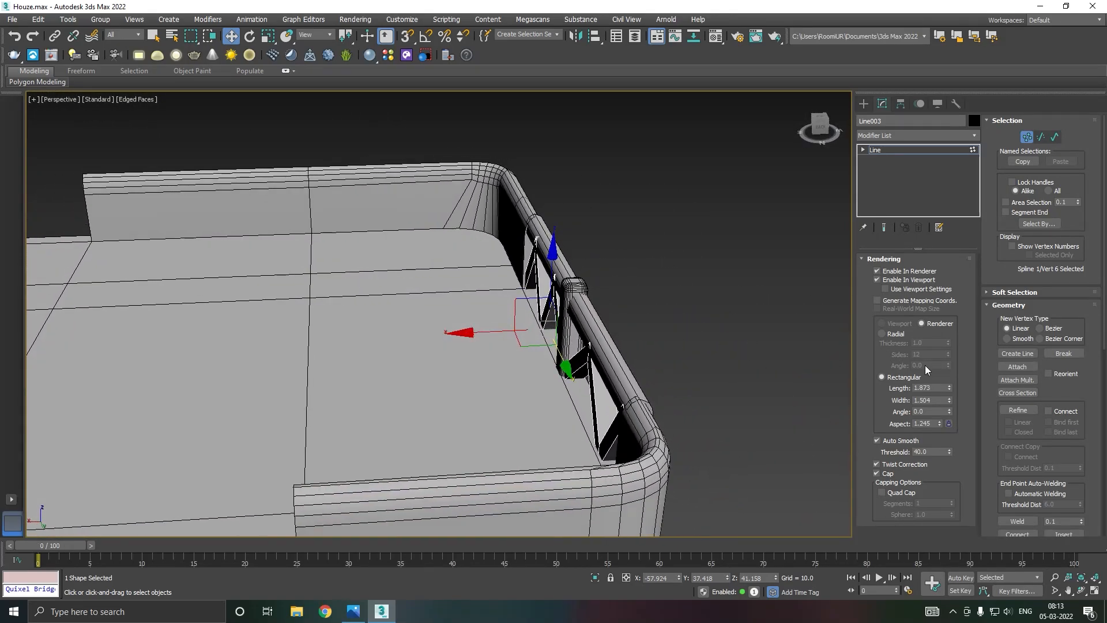
click(949, 400)
drag(949, 387, 950, 403)
Move the zigzag's bottom vertex at the post along Y to about 48.12, so the corner sits behind the post.
alt+middle_drag(663, 369, 510, 369)
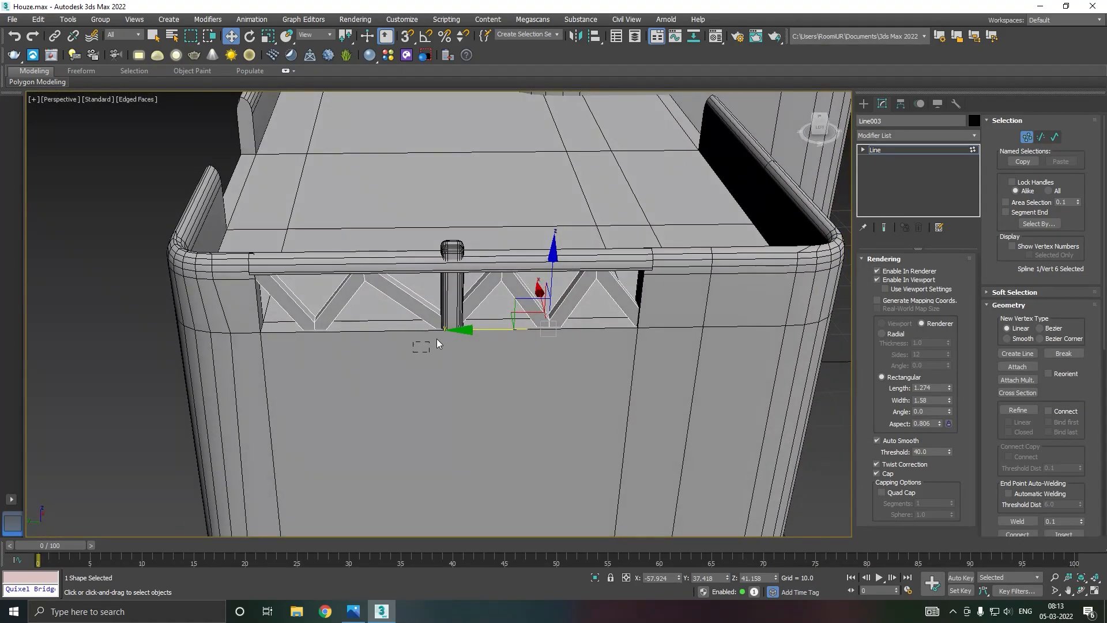
click(448, 328)
drag(385, 329, 387, 329)
alt+middle_drag(503, 326, 569, 316)
scroll(484, 313, up, 3)
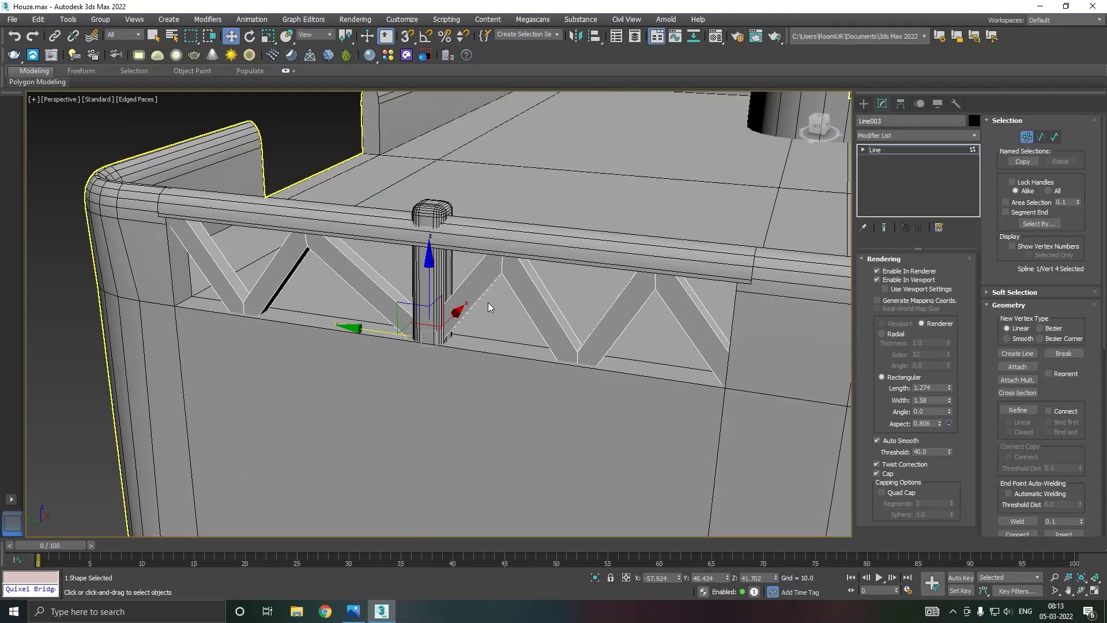
drag(361, 329, 369, 331)
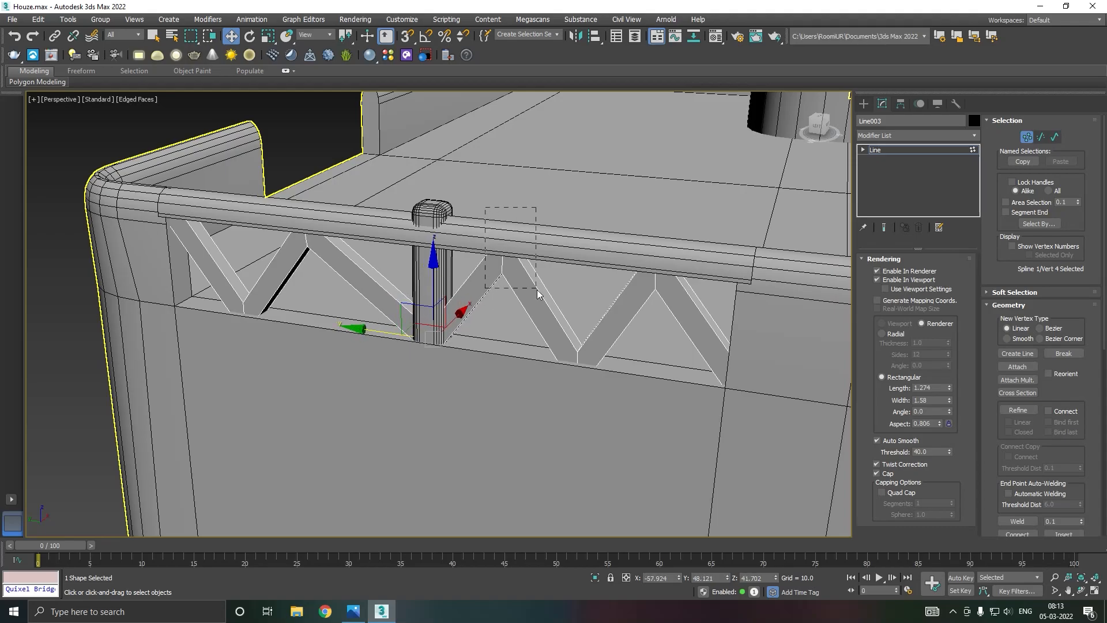
Move the two peak vertices on either side of the post along Y to about 42.43 and 56.32.
drag(537, 288, 537, 290)
drag(447, 246, 450, 245)
alt+middle_drag(449, 245, 422, 255)
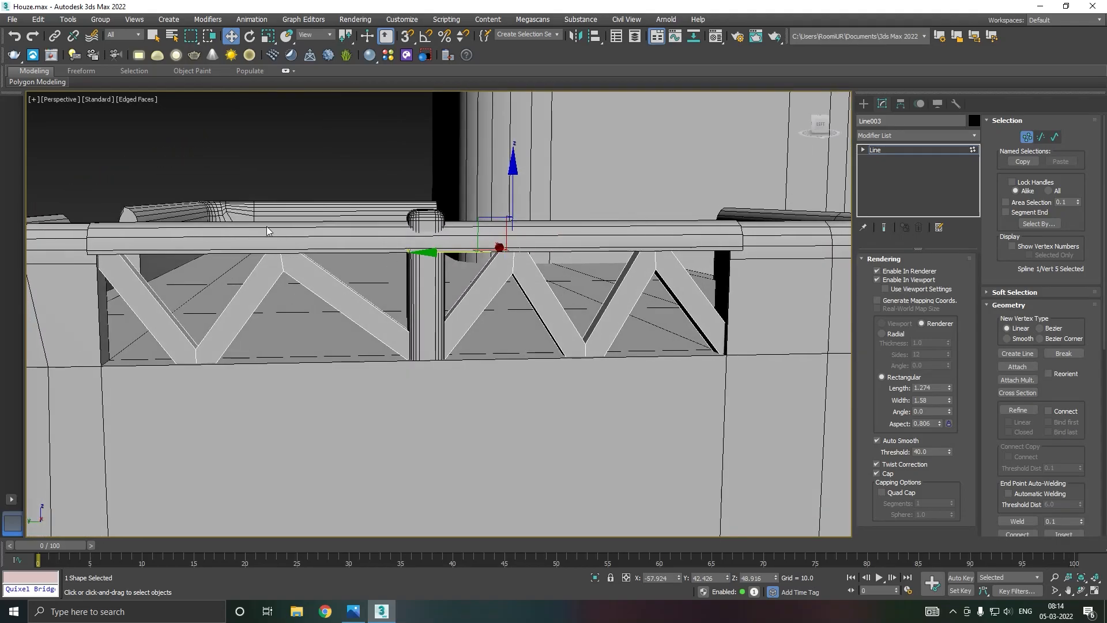
drag(268, 231, 322, 282)
drag(244, 253, 266, 252)
alt+middle_drag(281, 271, 313, 276)
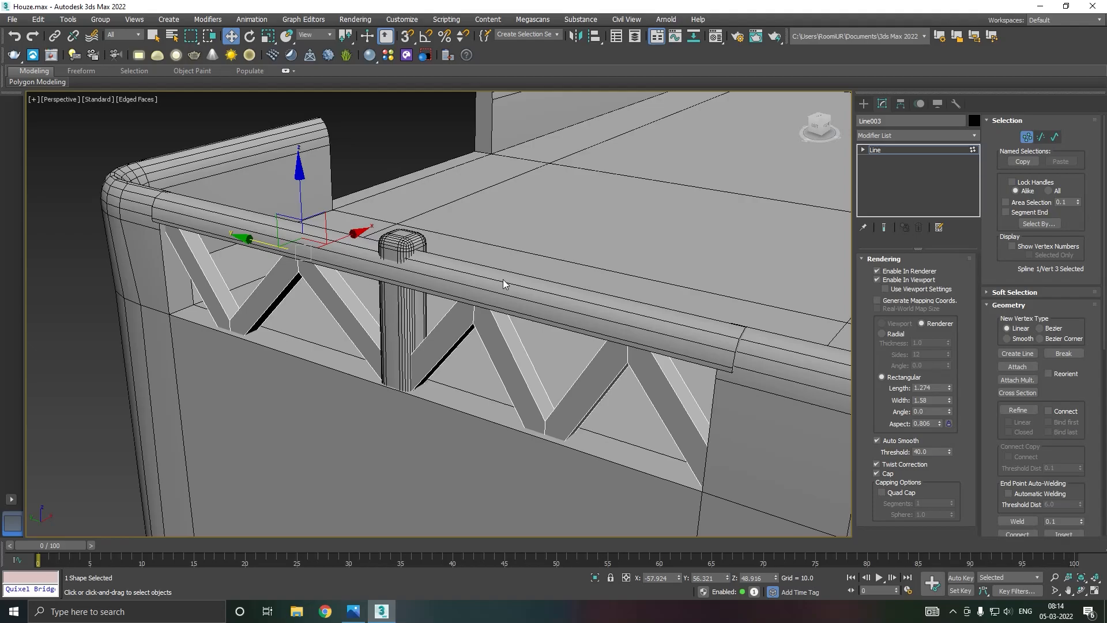
Convert the zigzag to an Editable Poly and select all its edges.
right_click(914, 193)
mouse_move(934, 290)
click(868, 284)
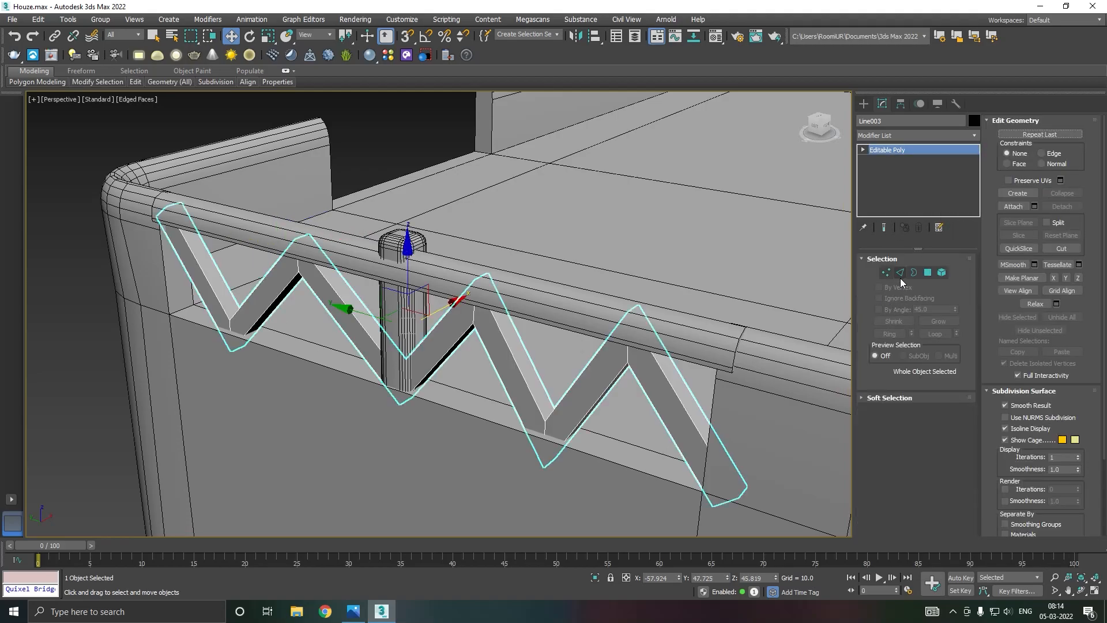
click(900, 274)
key(ctrl+a)
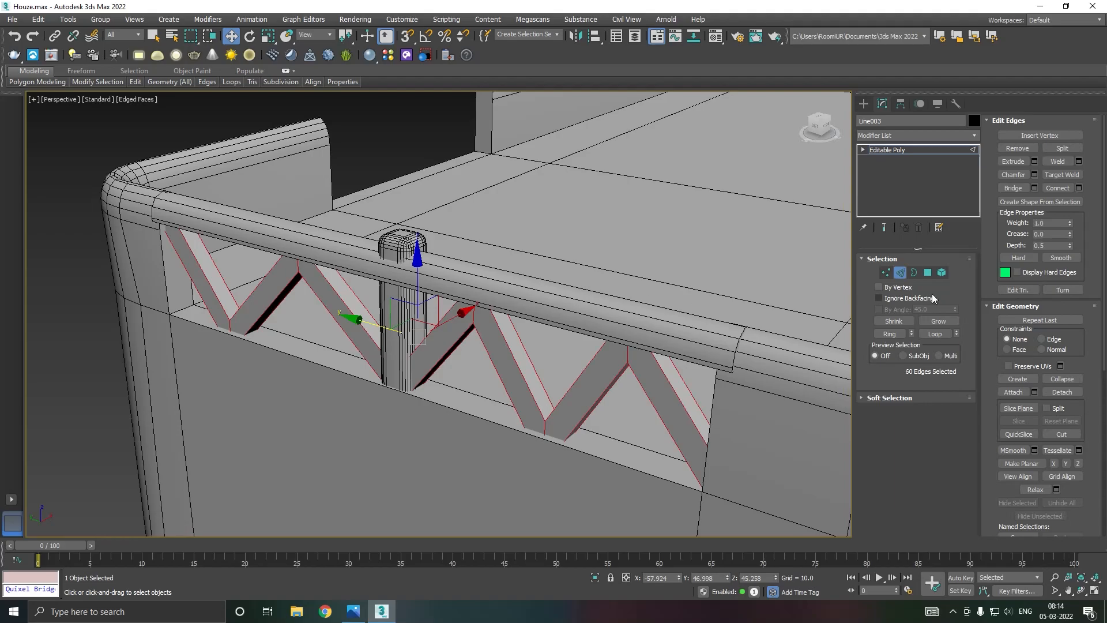
Try chamfering all the zigzag's edges by 0.579 with 1 segment.
click(1034, 174)
drag(467, 335, 469, 331)
alt+middle_drag(425, 334, 464, 318)
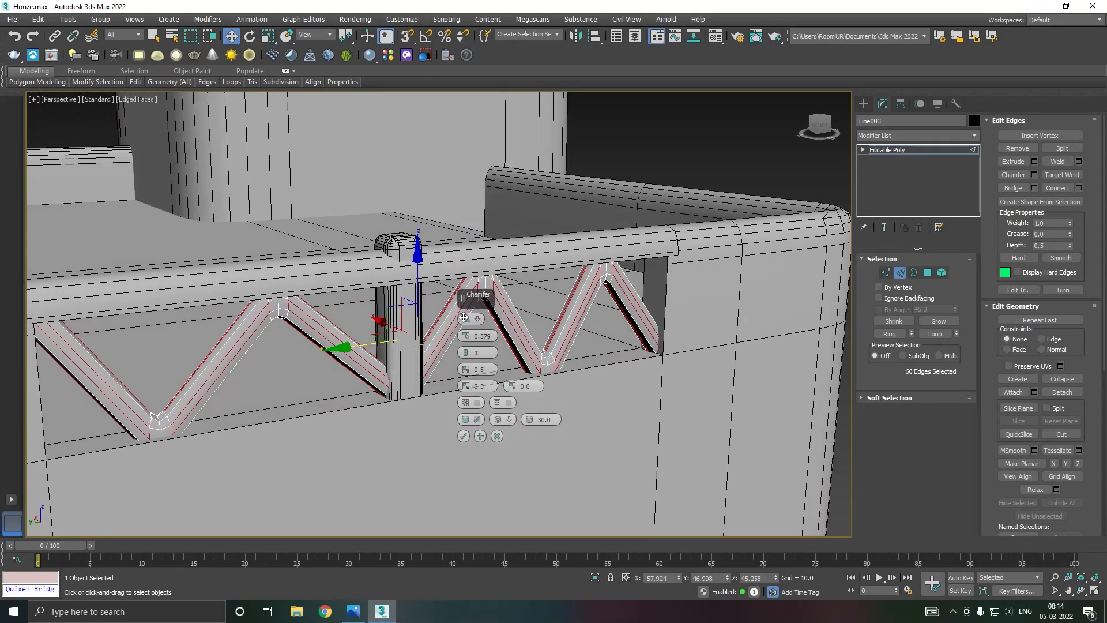
click(496, 436)
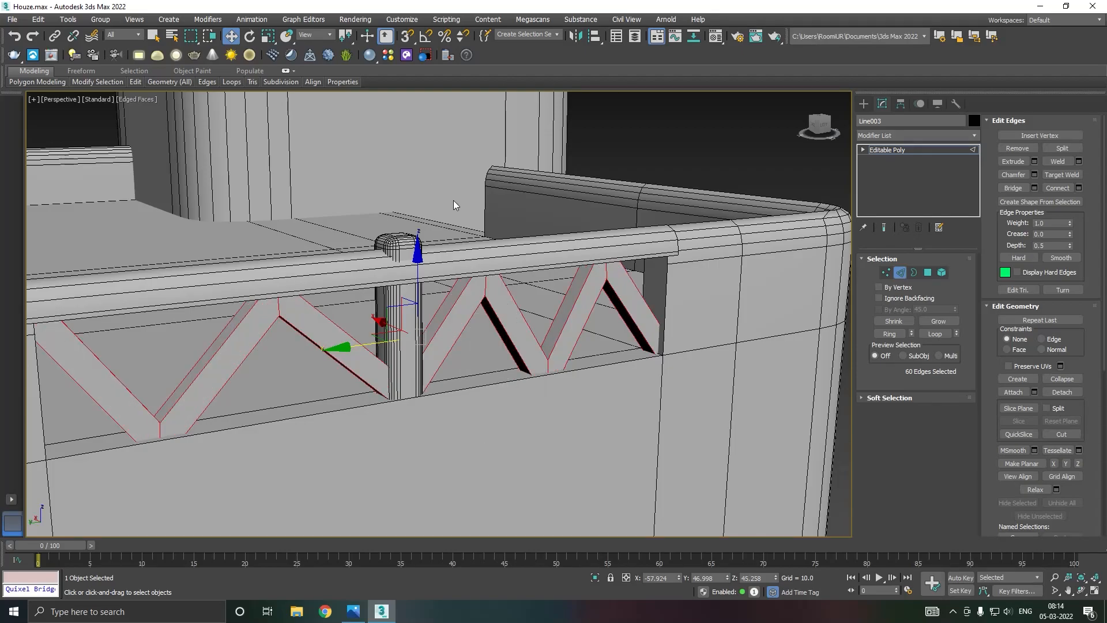
Undo the edge selection and the zigzag's conversion to an Editable Poly.
click(19, 35)
click(19, 35)
click(19, 36)
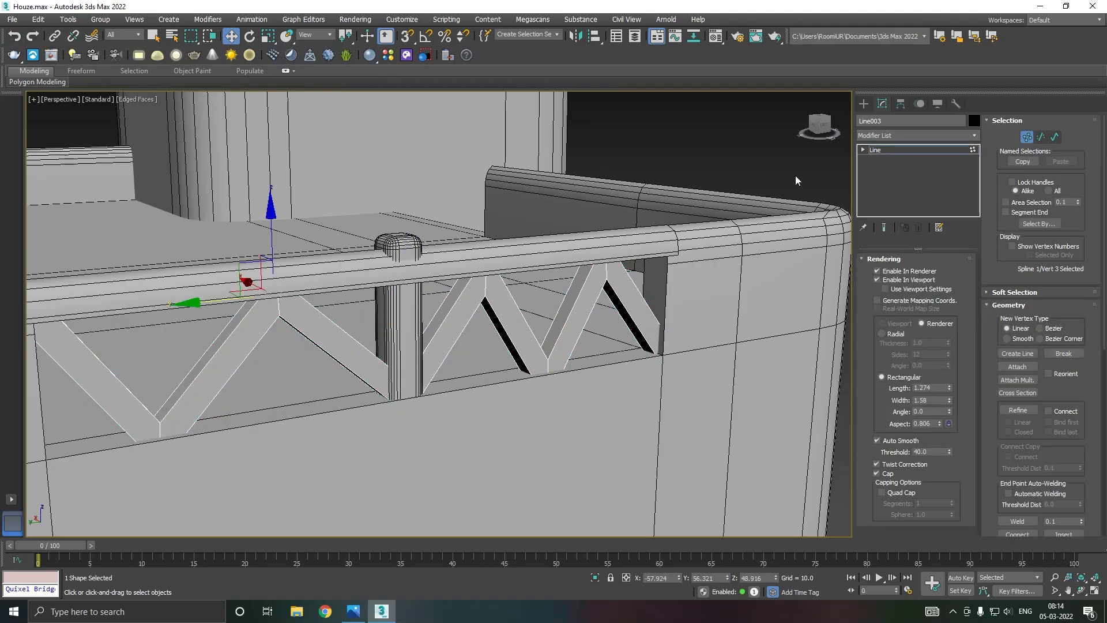
Raise the zigzag's three peak vertices slightly along Z, keeping them inside the top rail, and convert the line to an Editable Poly.
drag(201, 203, 306, 326)
drag(453, 312, 453, 313)
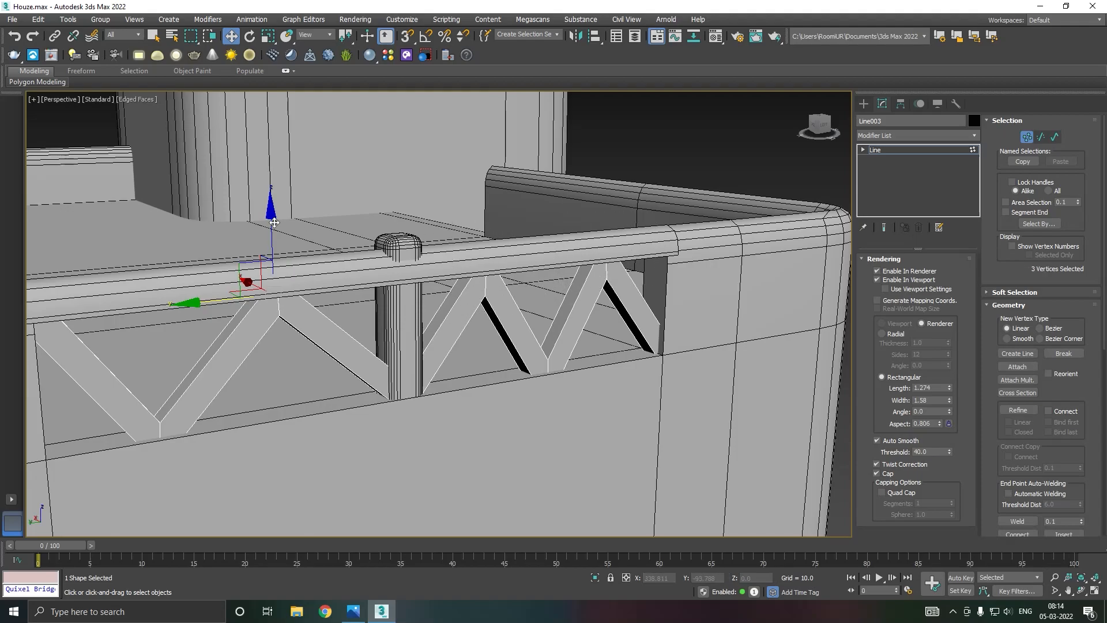
mouse_move(270, 216)
mouse_down()
mouse_move(255, 184)
mouse_move(253, 212)
mouse_up()
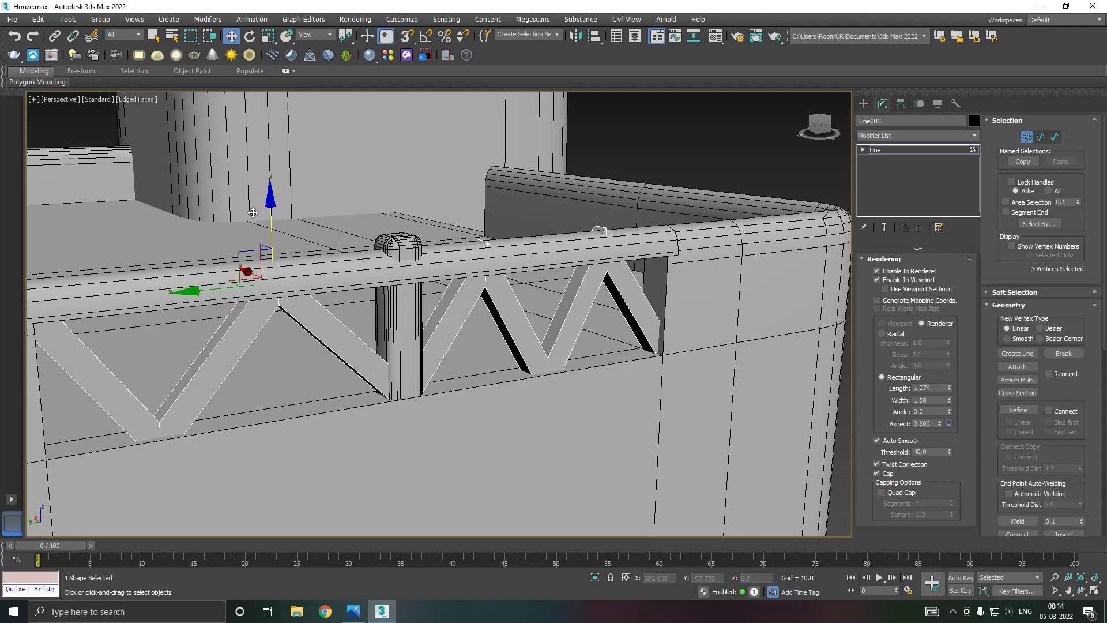
alt+middle_drag(362, 223, 326, 213)
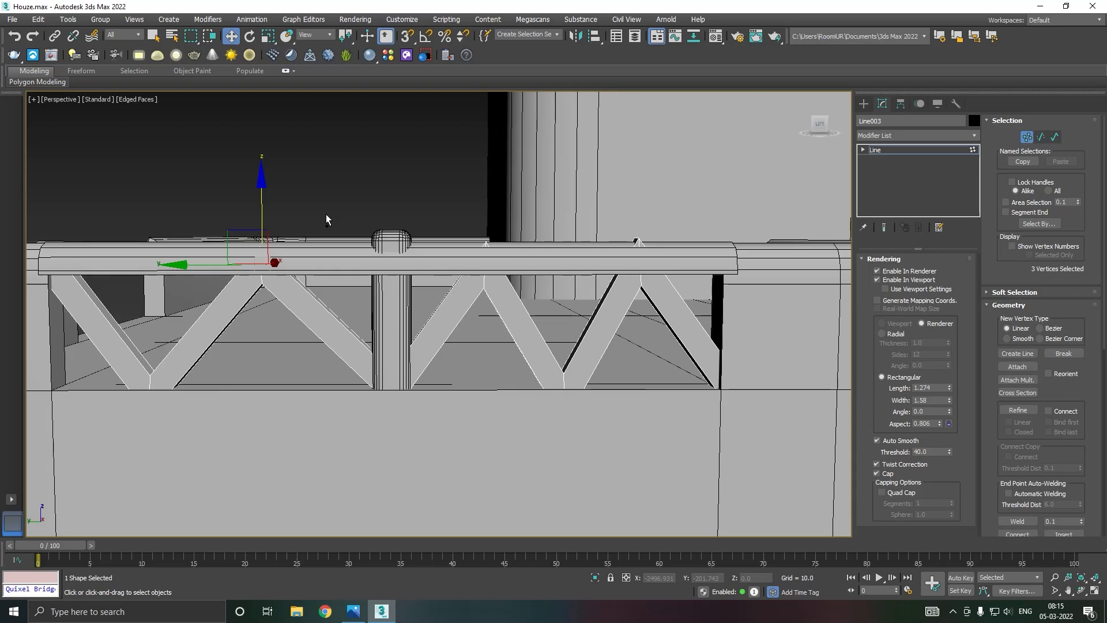
drag(262, 210, 262, 218)
right_click(912, 164)
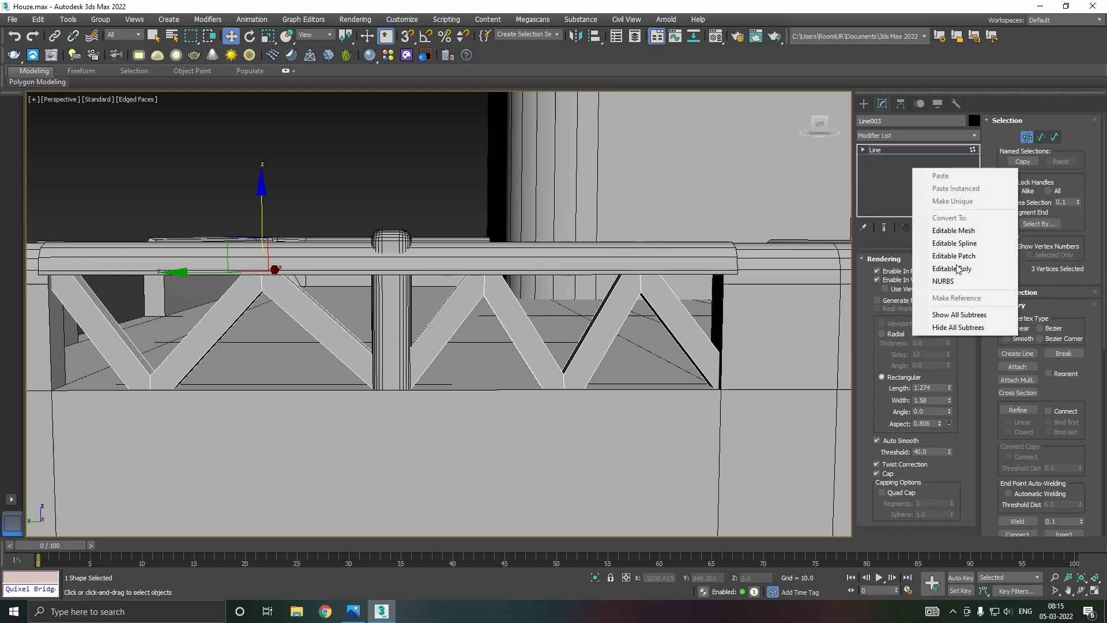
click(959, 272)
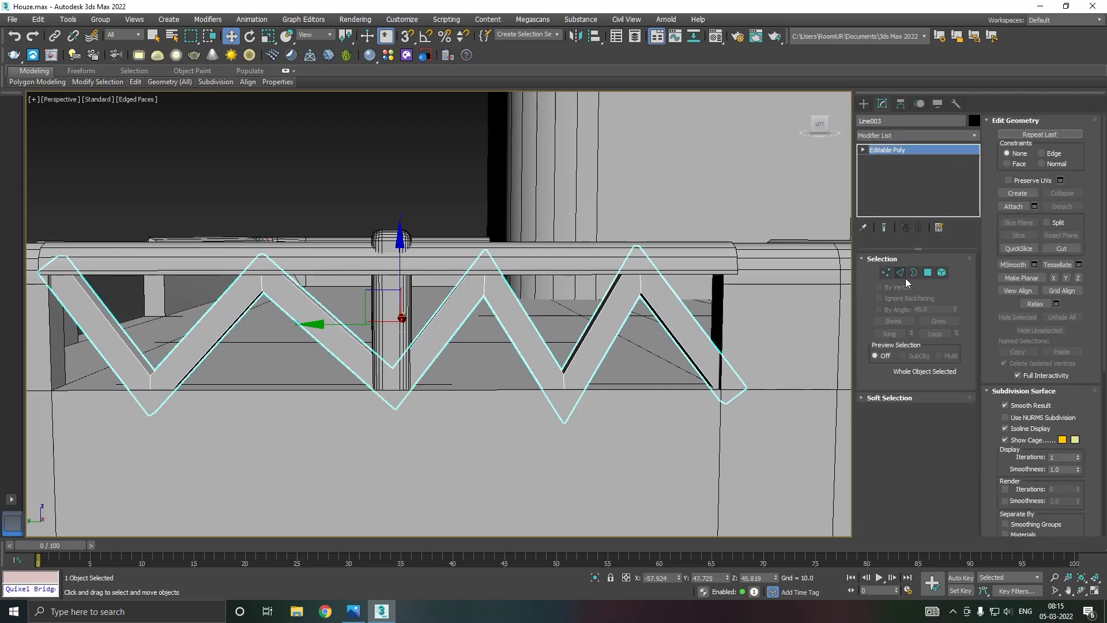
Chamfer all the zigzag brace's edges by 0.696 with 2 segments.
click(903, 277)
key(ctrl+a)
alt+middle_drag(577, 283, 652, 312)
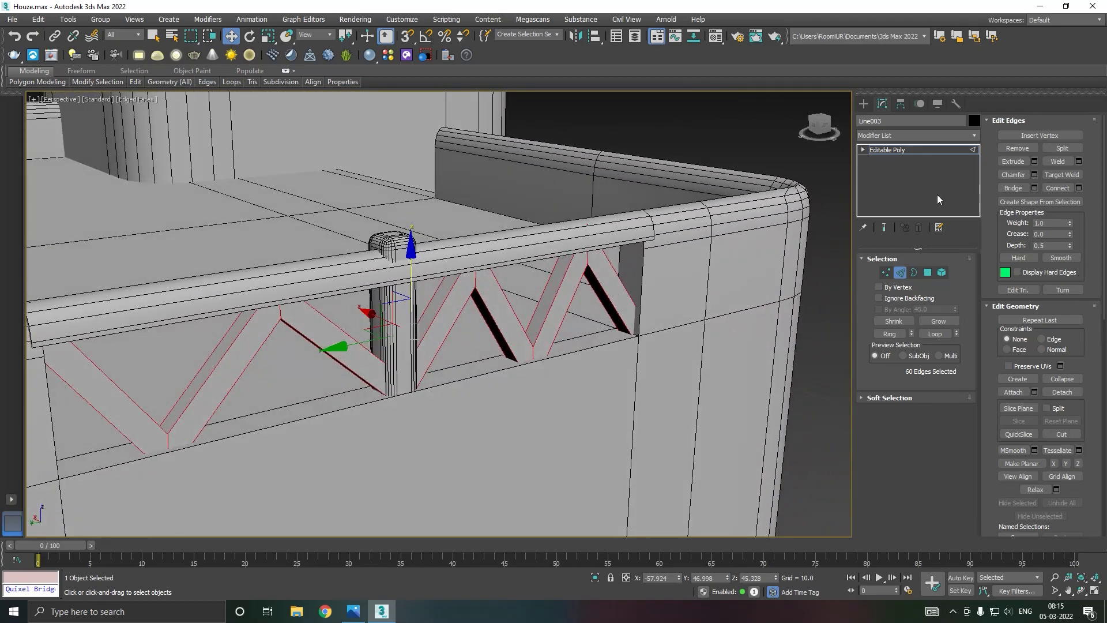
click(1033, 174)
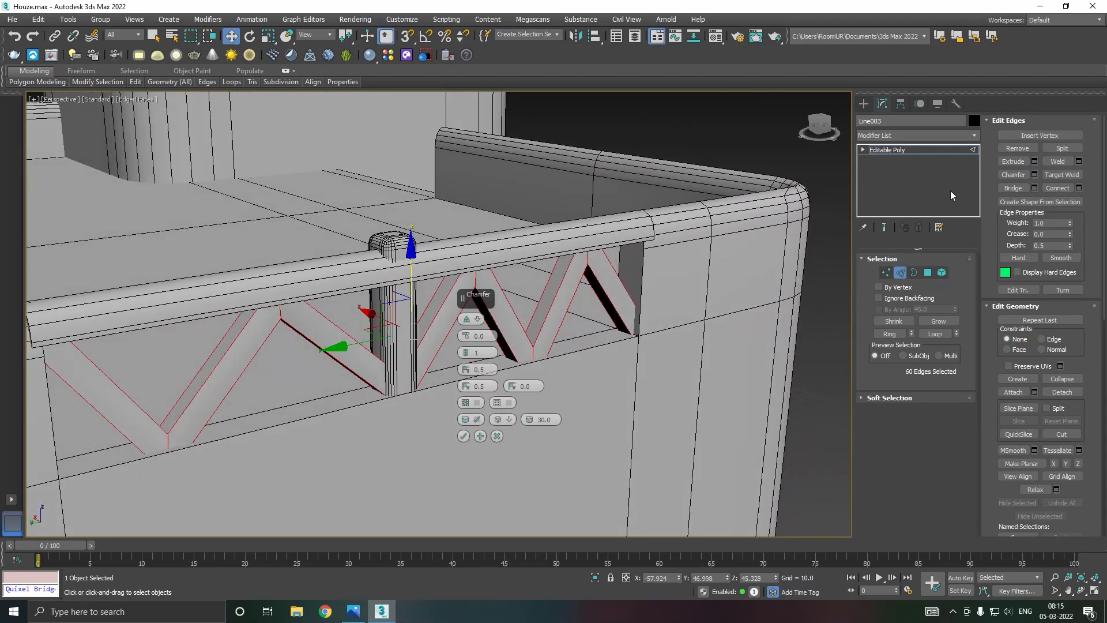
drag(465, 337, 466, 336)
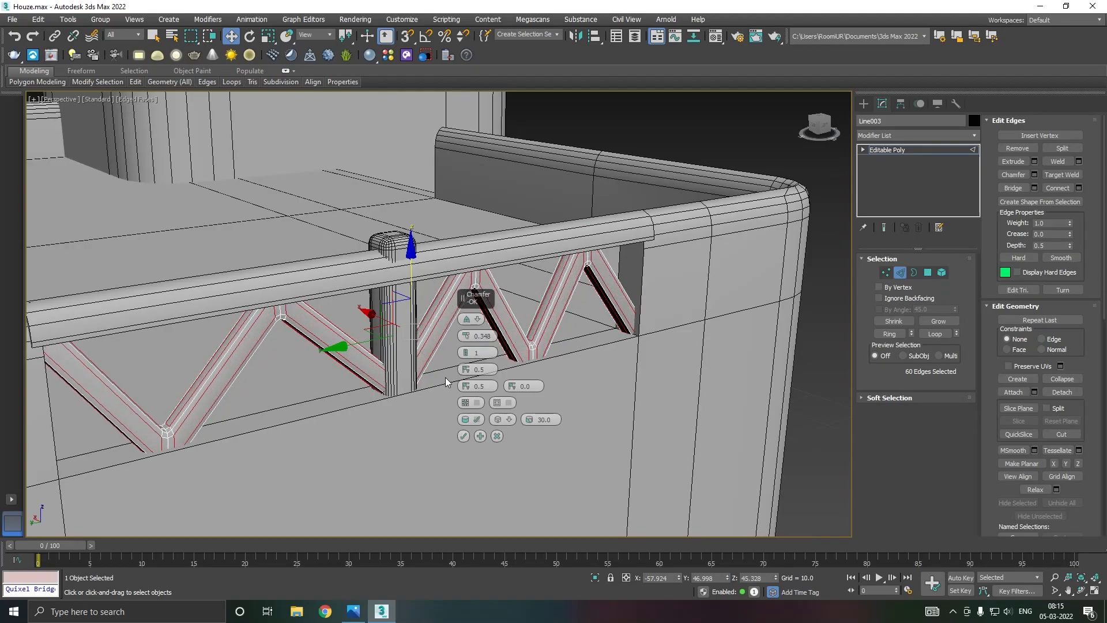
drag(464, 353, 464, 348)
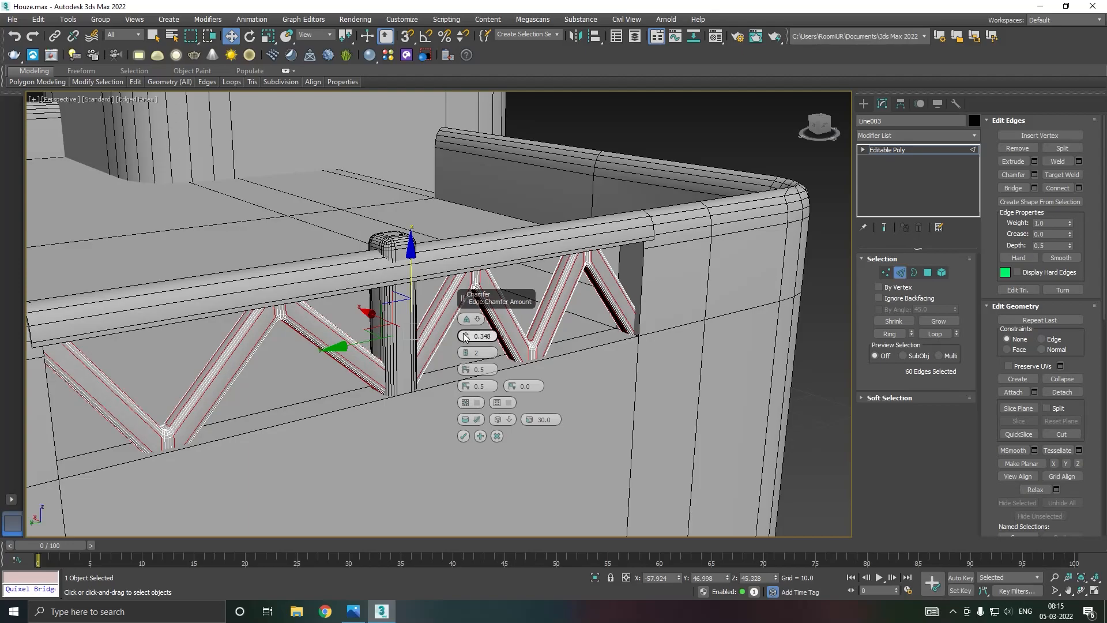
drag(462, 328, 467, 330)
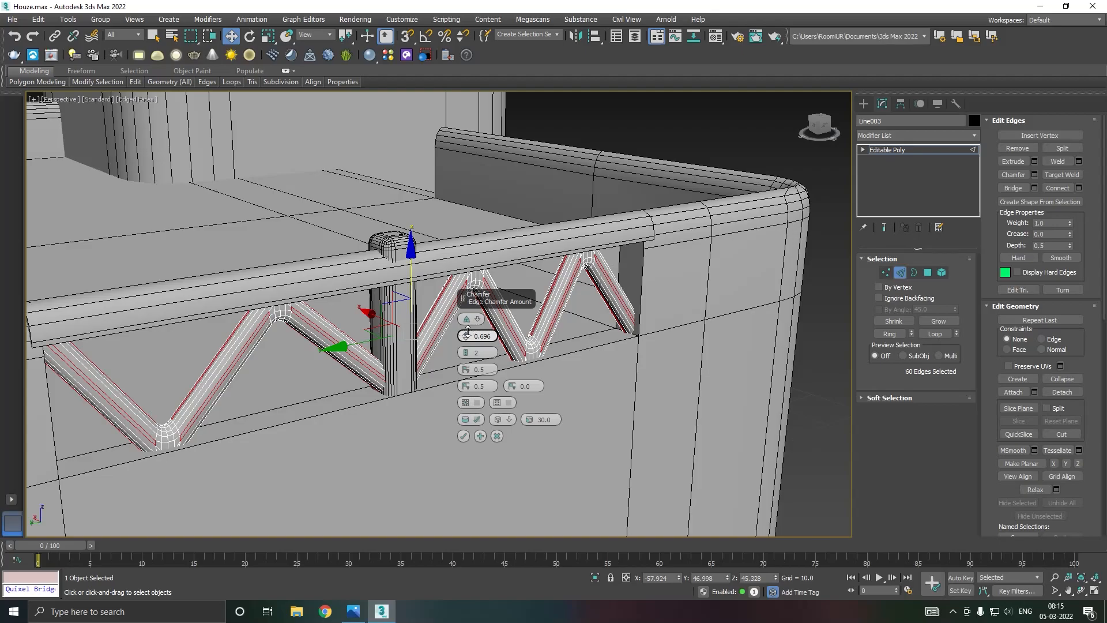
alt+middle_drag(457, 332, 443, 425)
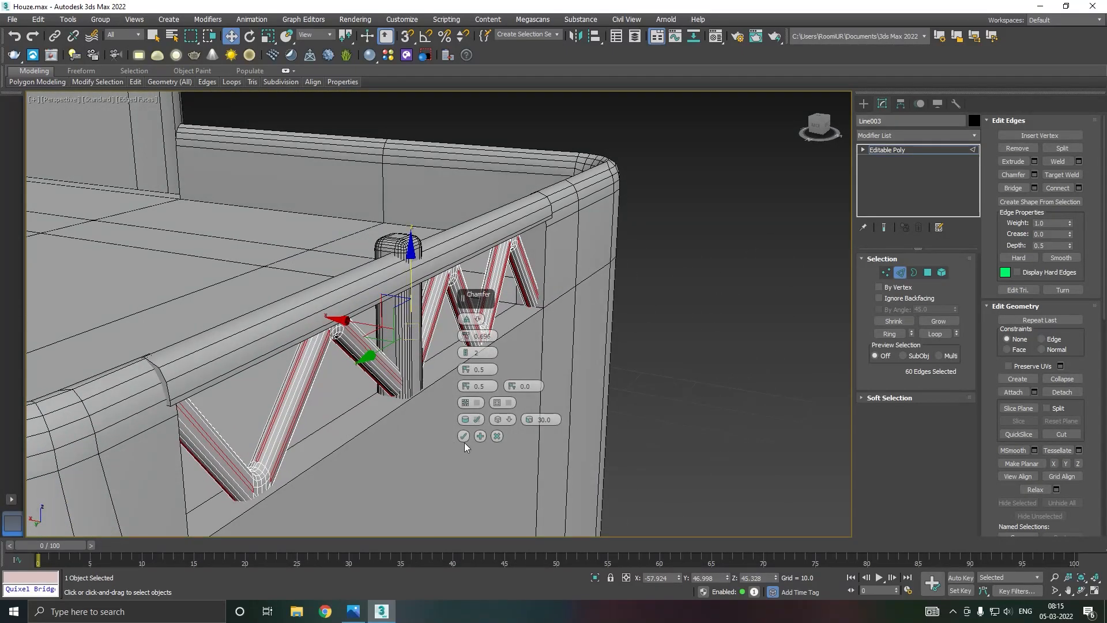
click(465, 435)
scroll(359, 345, up, 5)
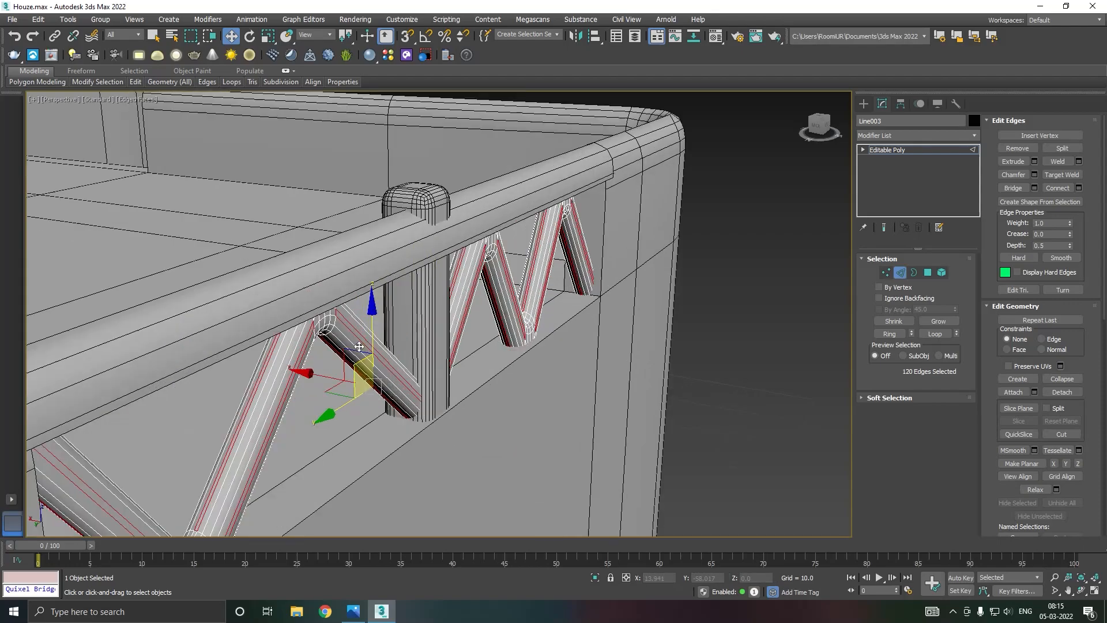
alt+middle_drag(358, 346, 259, 343)
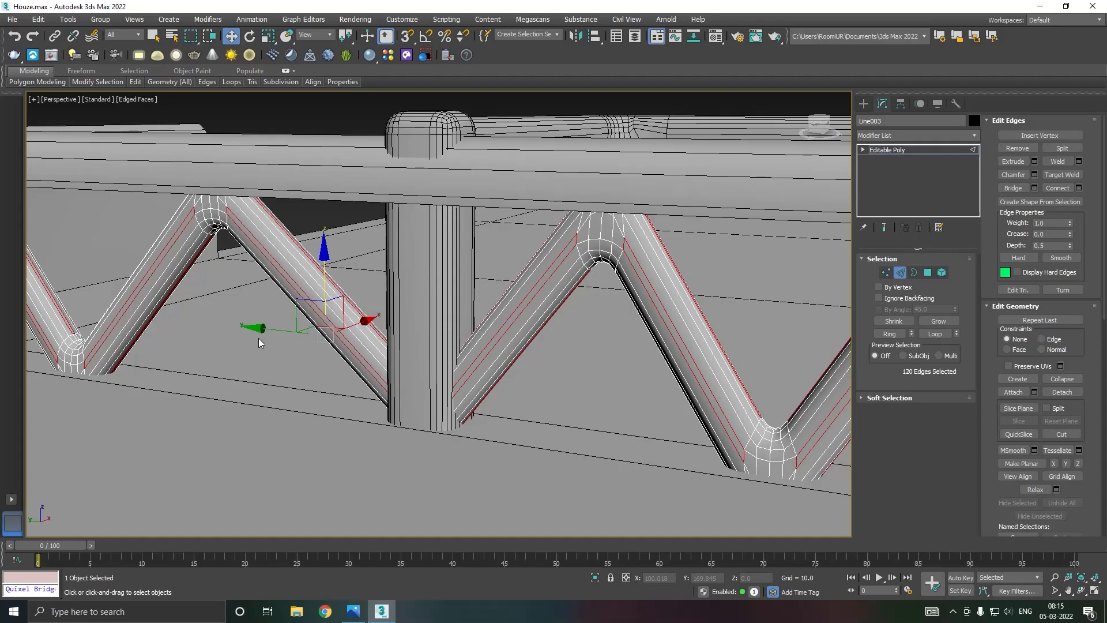
Raise the vertex clusters at the zigzag's three peaks slightly toward the underside of the top rail.
key(l)
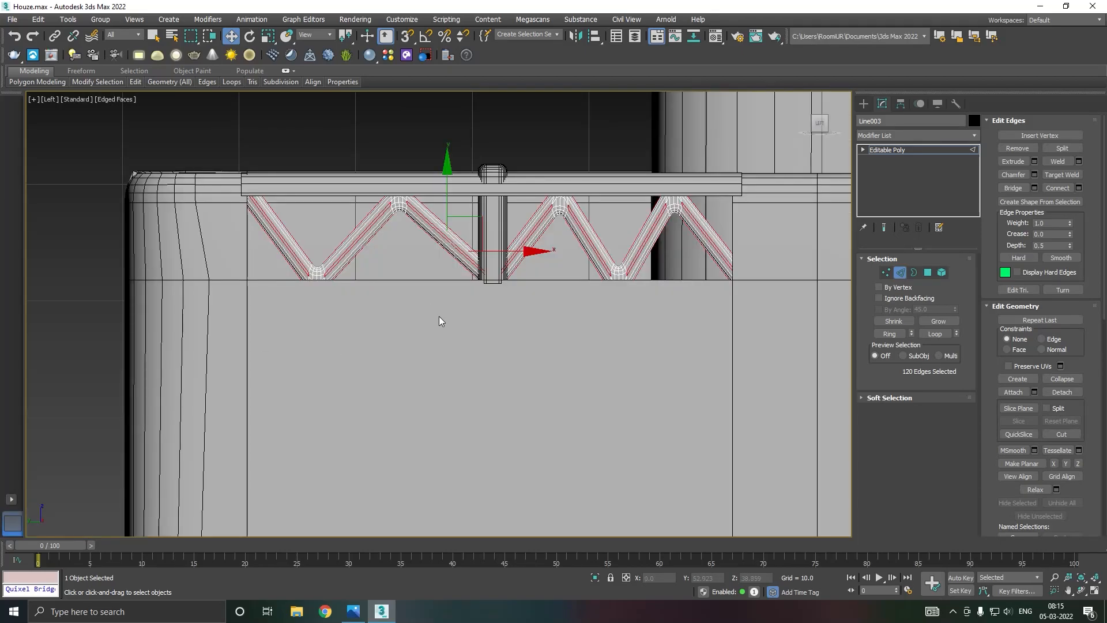
middle_drag(513, 359, 486, 445)
scroll(362, 273, up, 2)
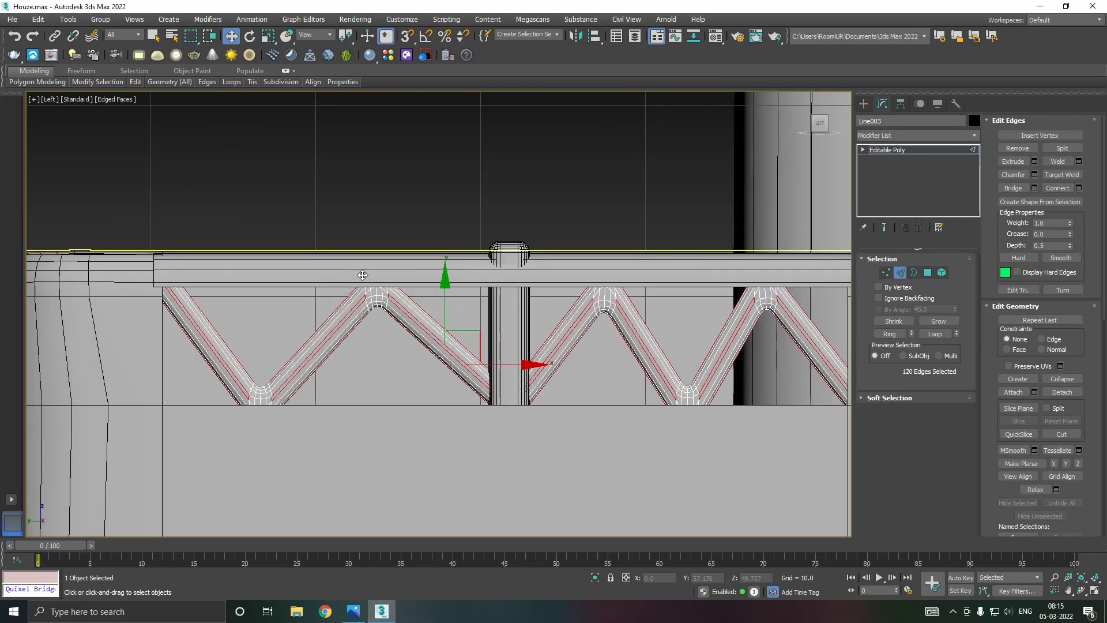
click(886, 272)
drag(356, 251, 372, 230)
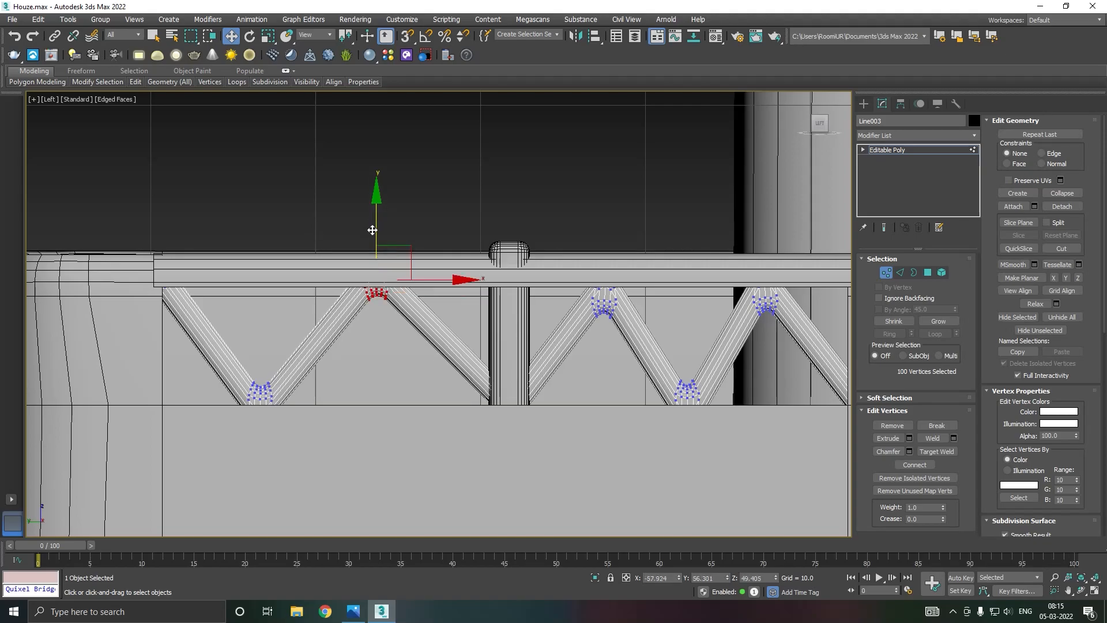
scroll(303, 319, down, 3)
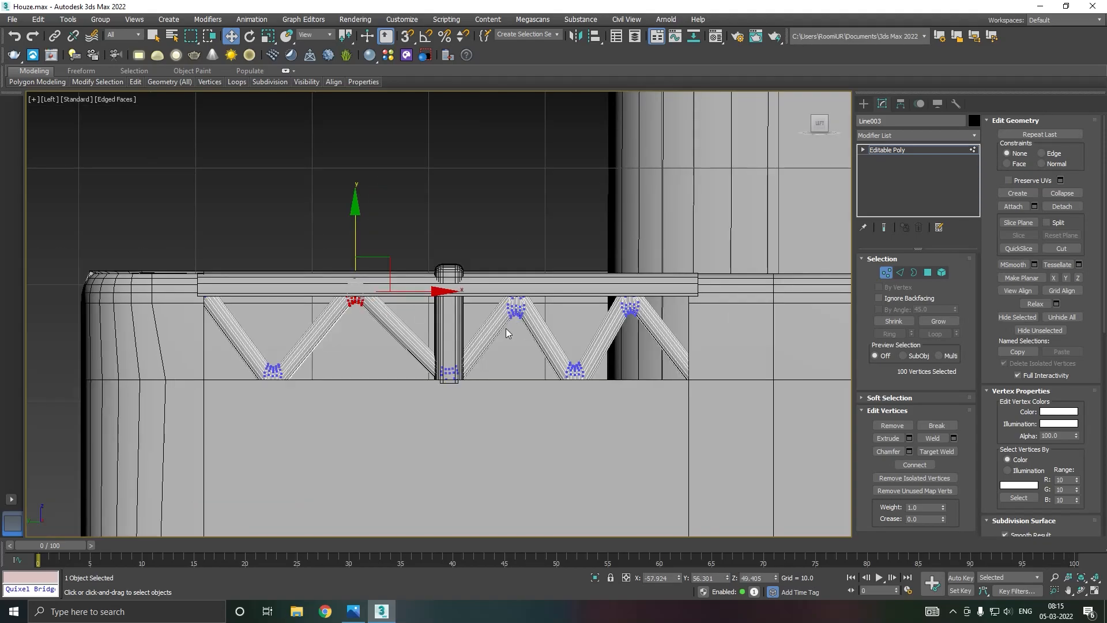
drag(510, 326, 669, 276)
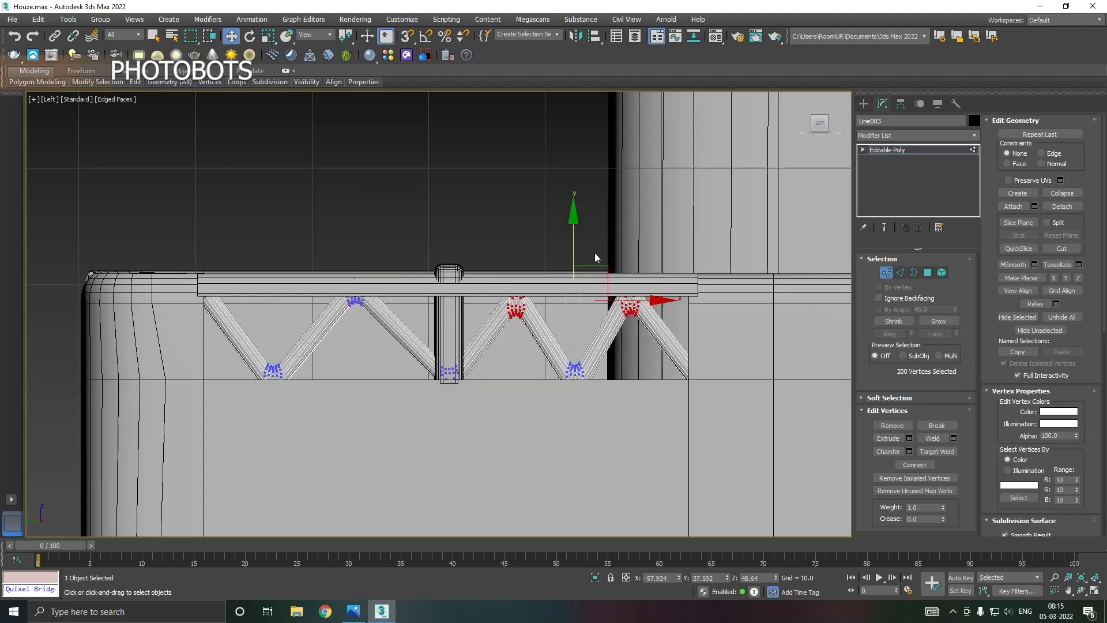
drag(573, 245, 573, 237)
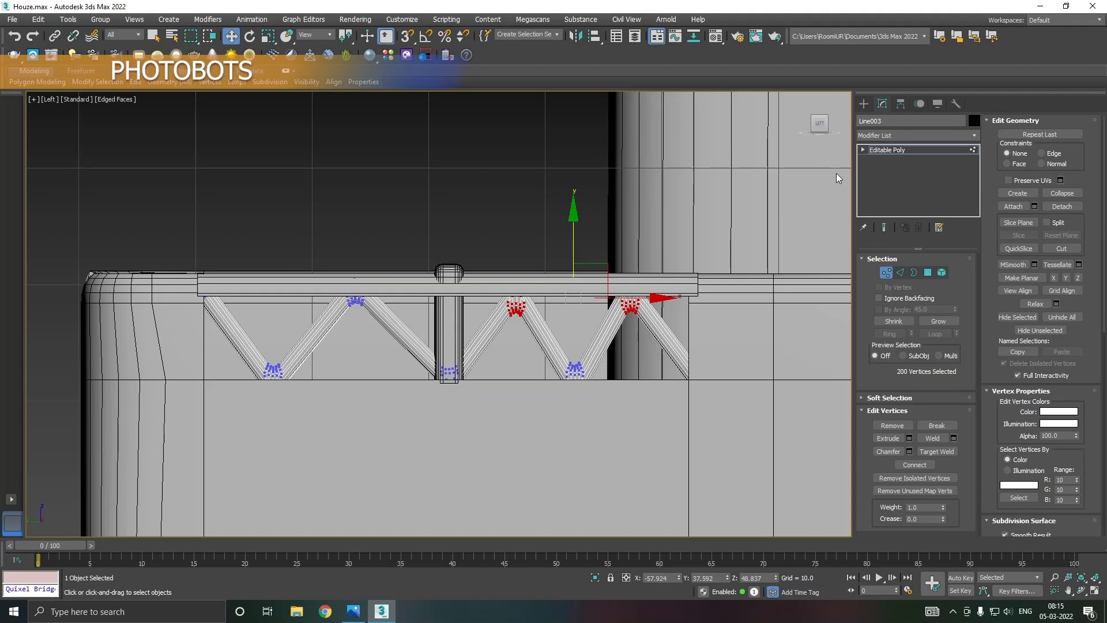
click(882, 150)
Lower the top rail's bottom polygon slightly along Z to a height of about 48.27.
click(512, 290)
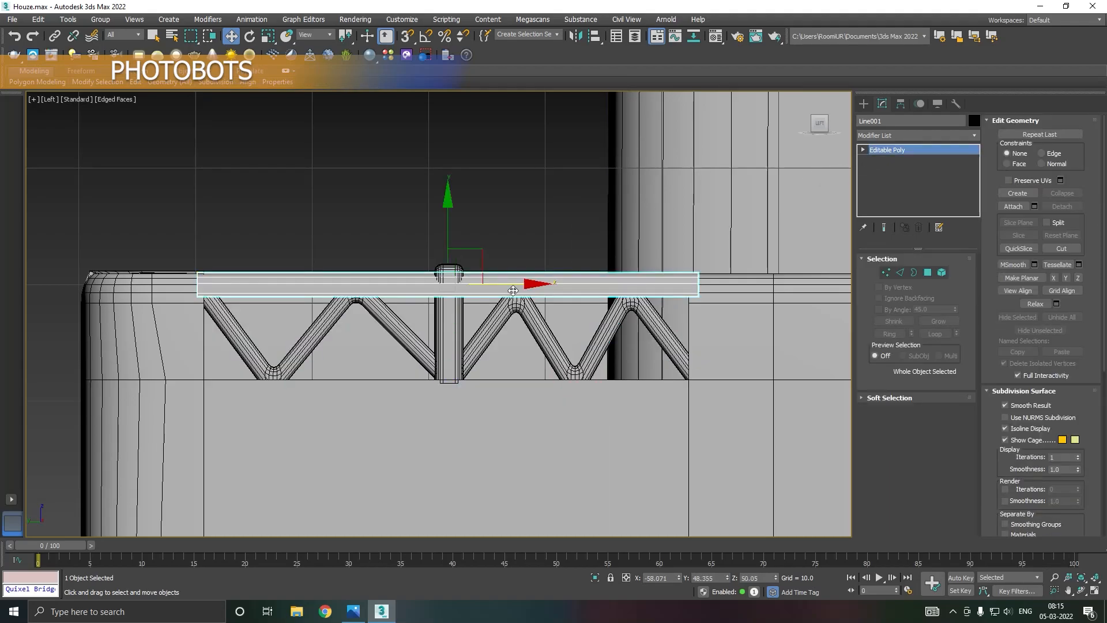
key(p)
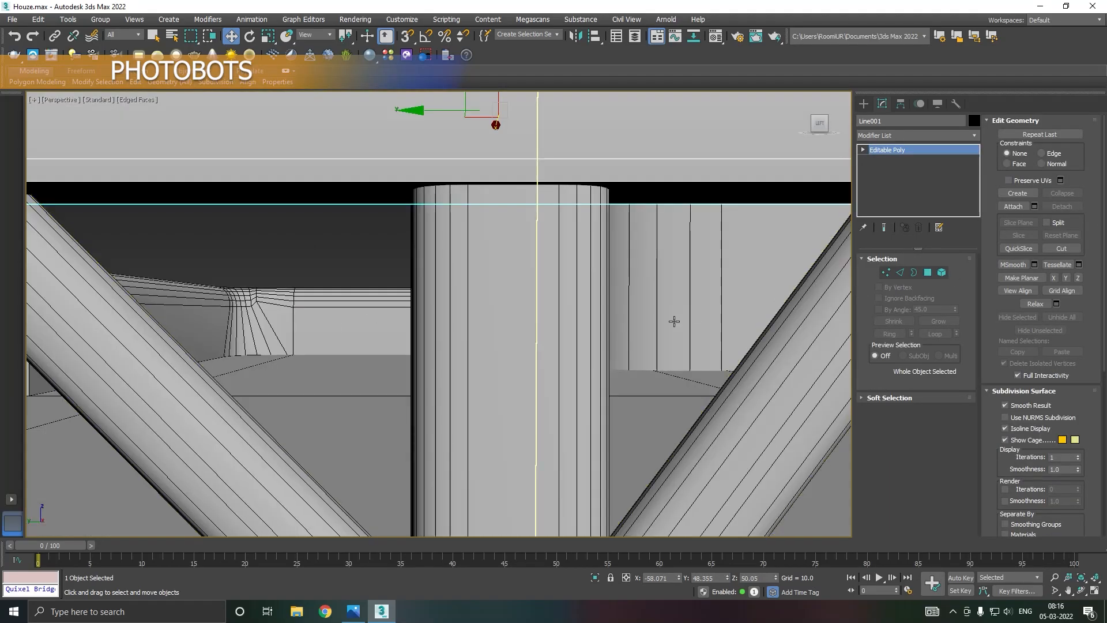
scroll(610, 329, down, 5)
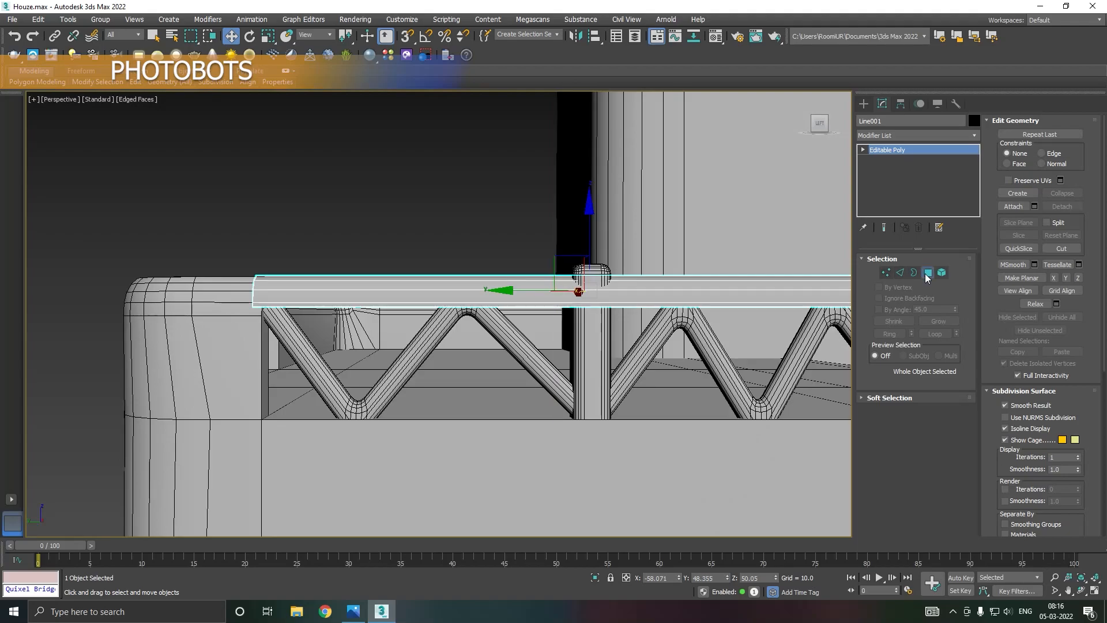
click(925, 273)
click(675, 299)
alt+middle_drag(696, 286, 661, 301)
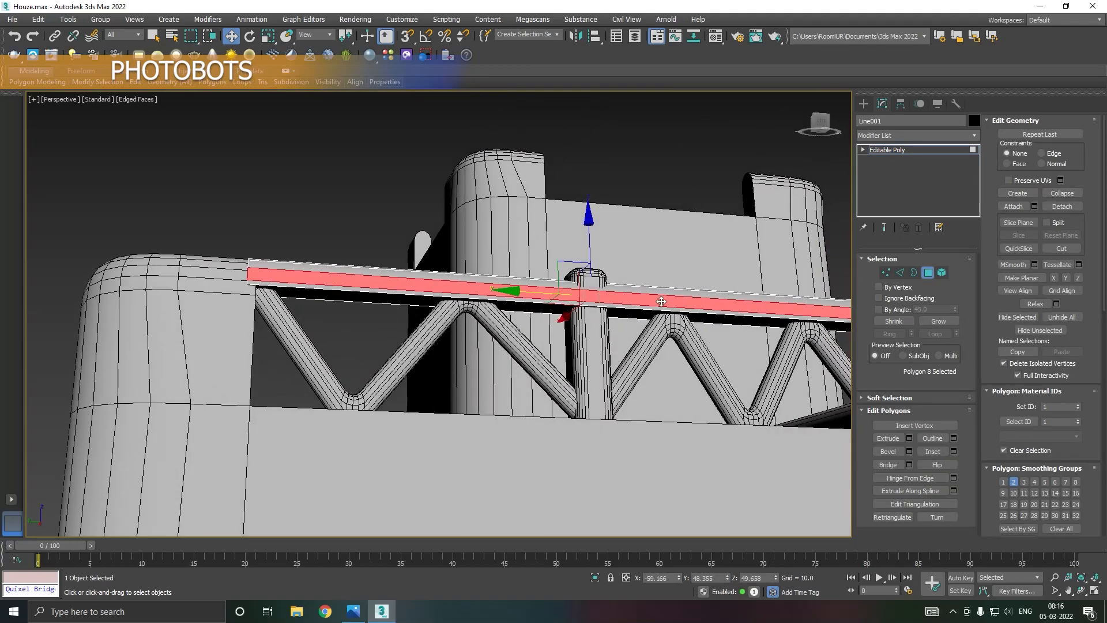
click(634, 316)
drag(586, 268, 586, 278)
alt+middle_drag(586, 277, 532, 315)
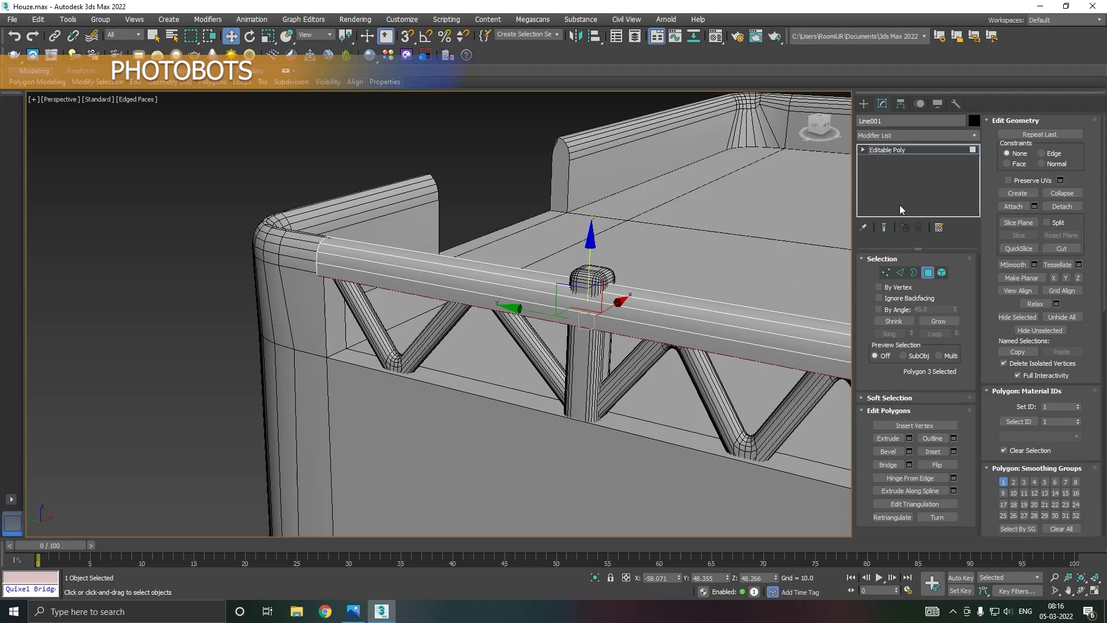
click(897, 151)
Lower the vertex clusters at the zigzag's three bottom bends by about 2.31 along Z, into the balcony wall.
click(712, 402)
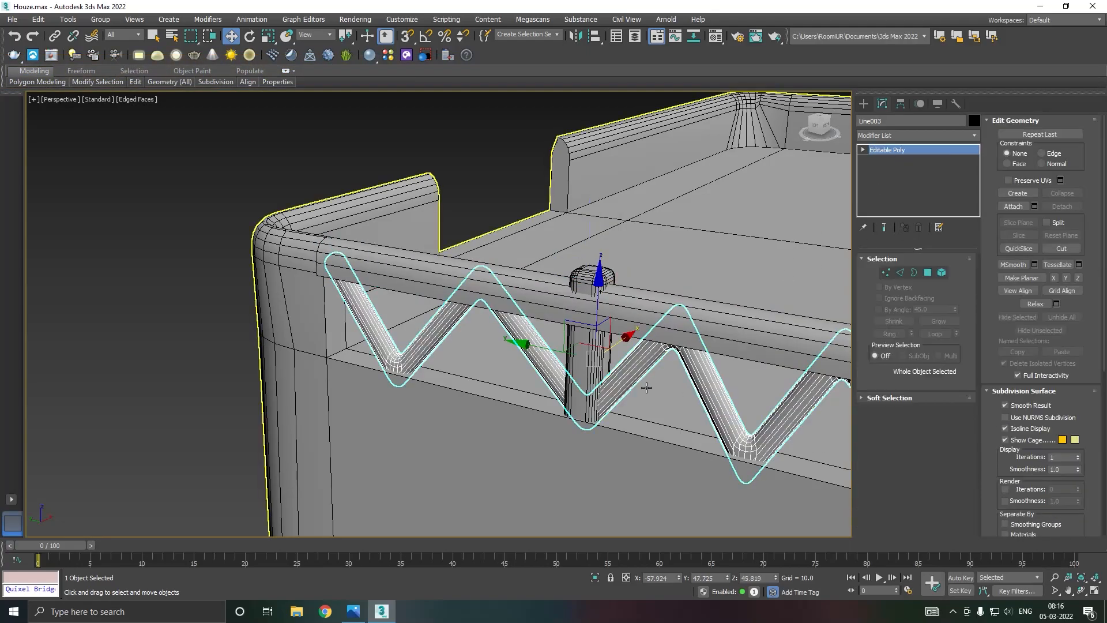
scroll(569, 385, down, 3)
alt+middle_drag(569, 385, 669, 378)
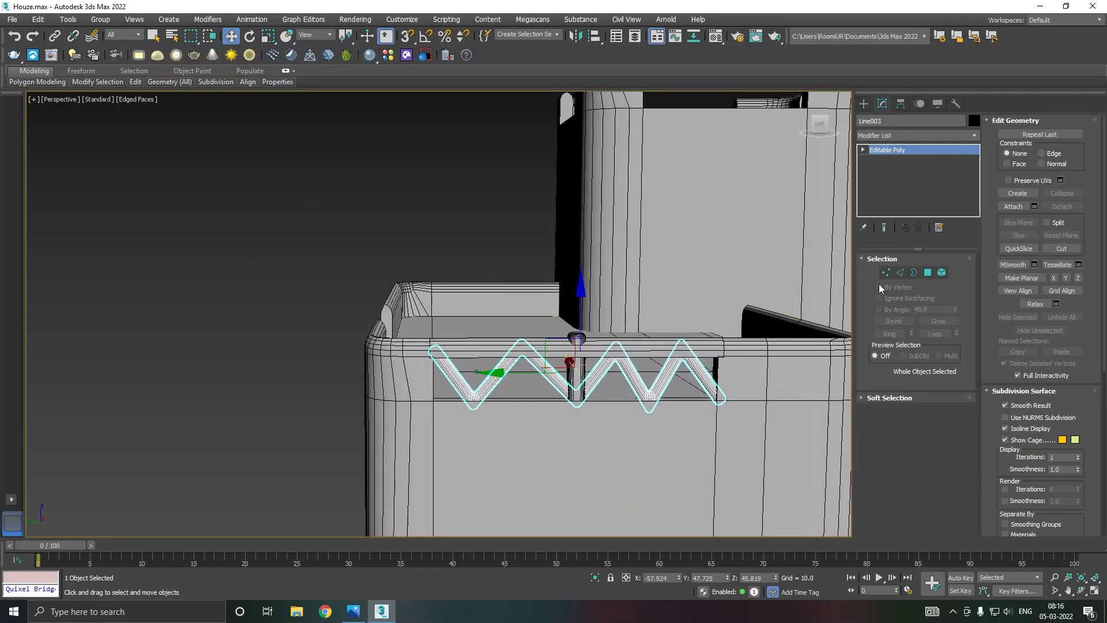
click(885, 273)
drag(725, 395, 672, 378)
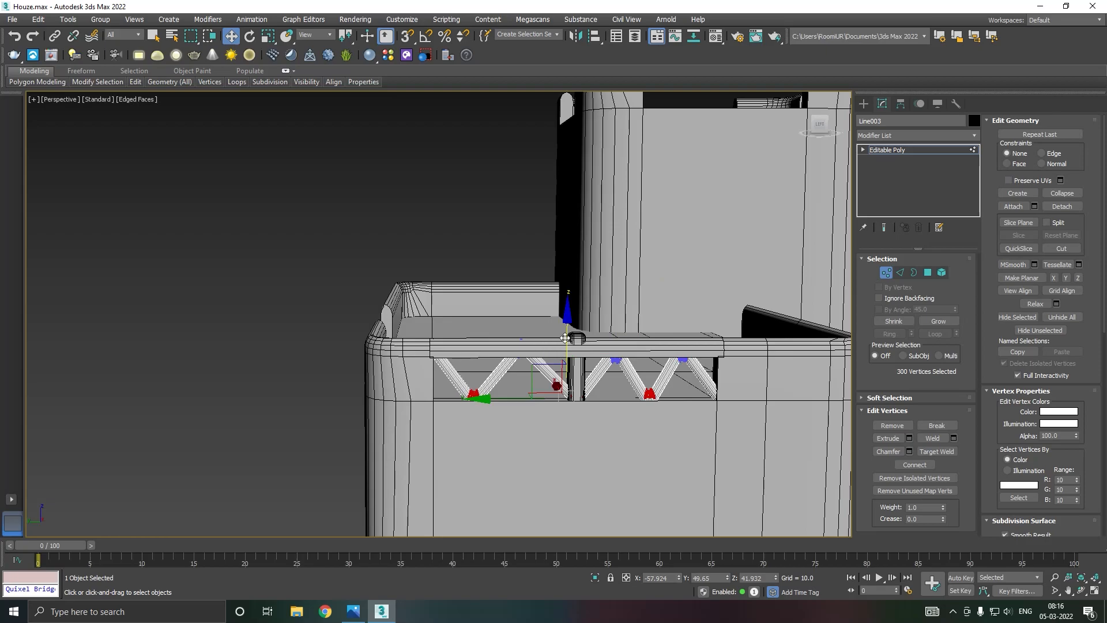
drag(565, 347, 568, 354)
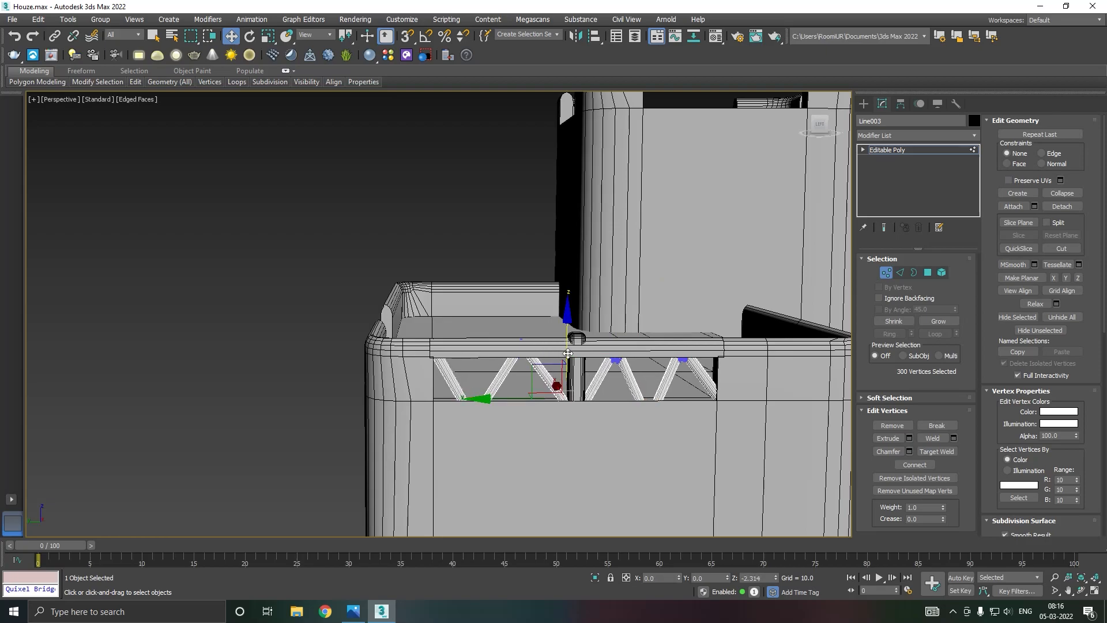
scroll(641, 367, up, 4)
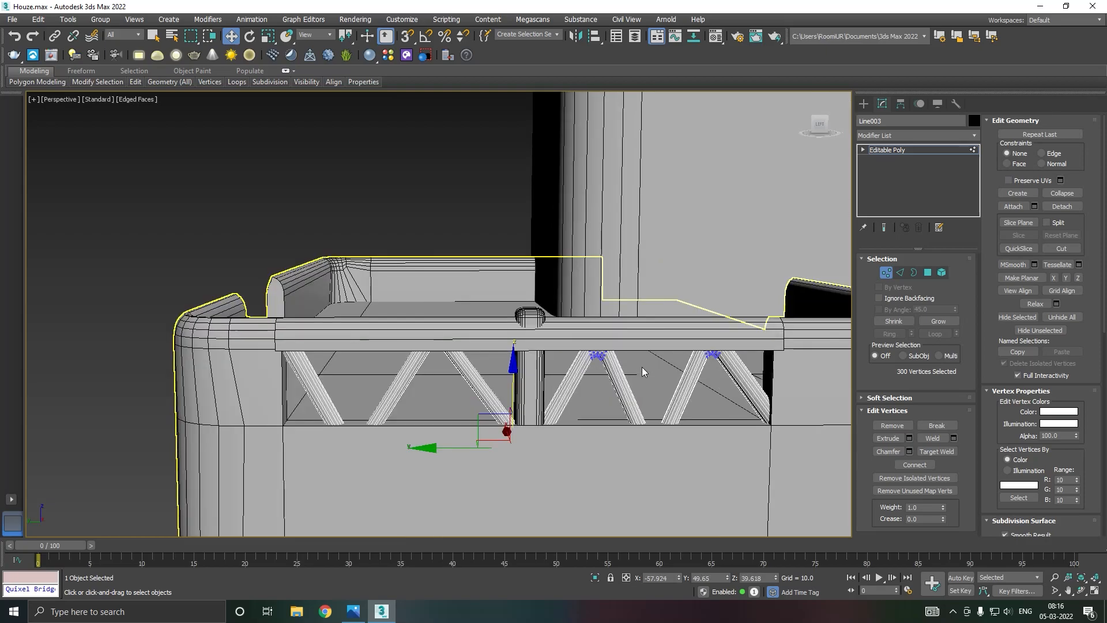
mouse_move(622, 354)
alt+middle_down()
mouse_move(638, 347)
mouse_move(621, 355)
alt+middle_up()
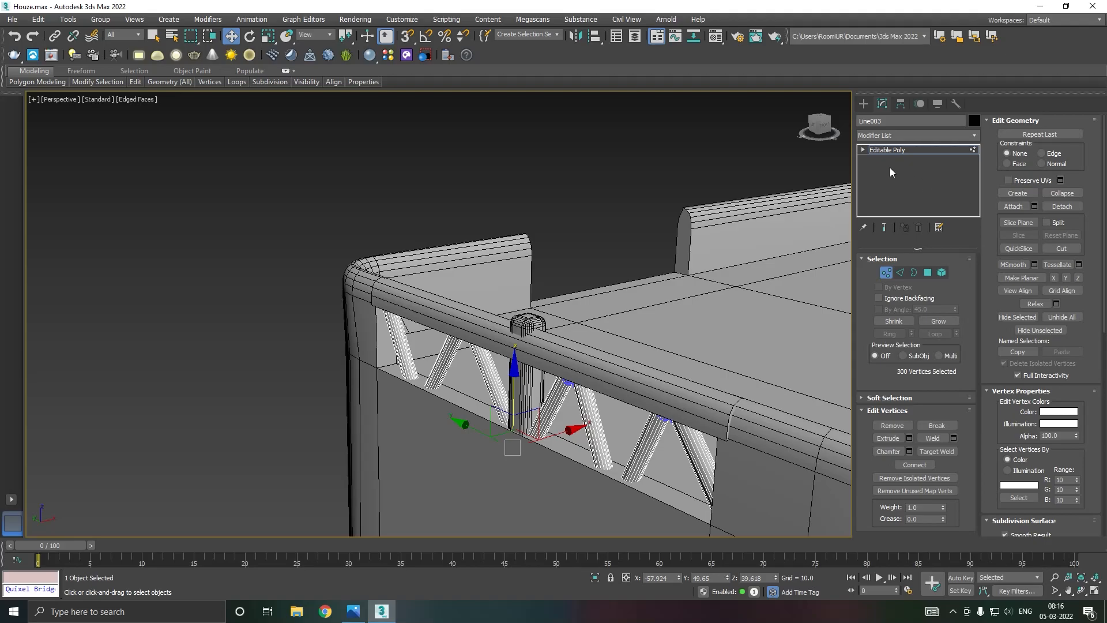
Raise the zigzag's two peak vertex clusters beyond the post slightly along Z, to a height of about 48.98.
alt+middle_drag(625, 366, 569, 306)
drag(677, 340, 749, 392)
mouse_move(655, 286)
mouse_down()
mouse_move(651, 273)
mouse_move(652, 286)
mouse_up()
alt+middle_drag(657, 299, 683, 302)
click(886, 150)
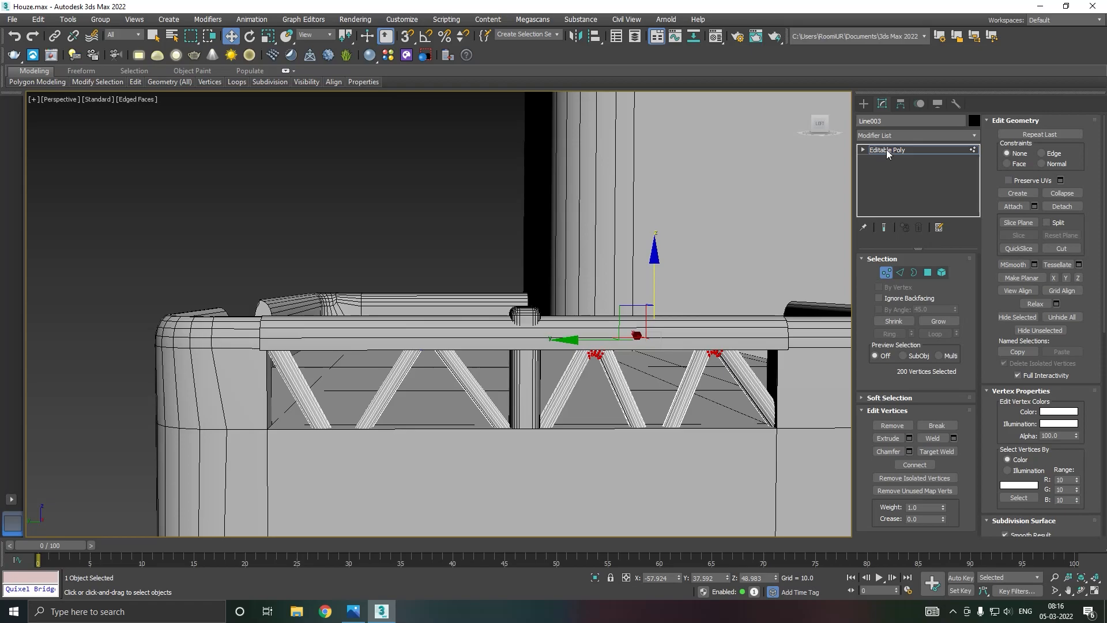
Lower the top rail's bottom polygon further along Z to about 47.6, covering the zigzag's peaks.
click(633, 314)
click(927, 272)
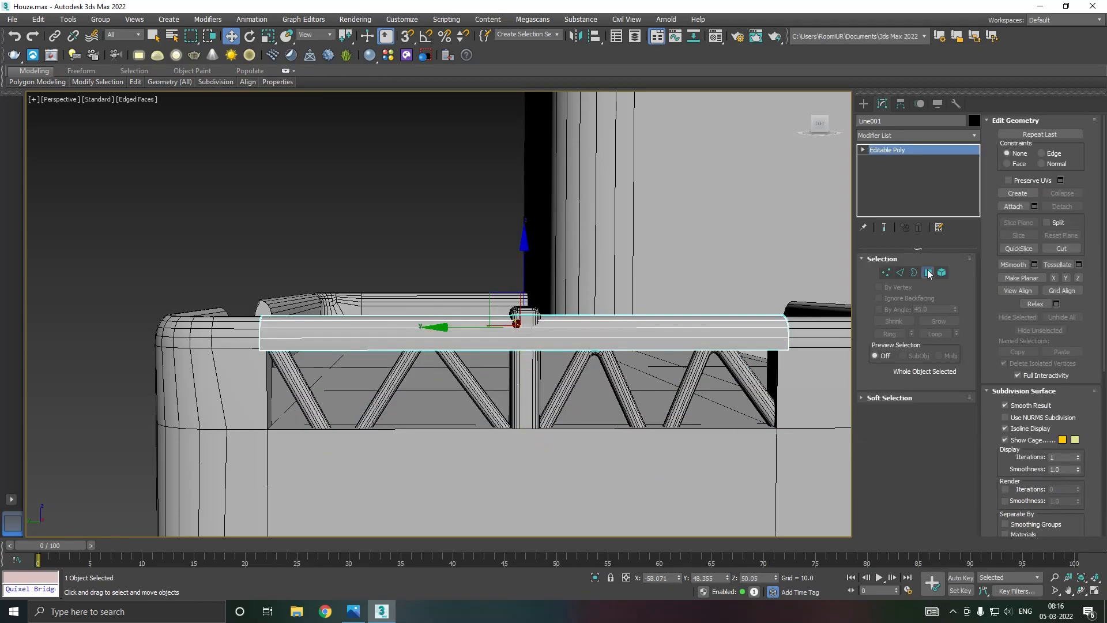
mouse_move(525, 290)
mouse_down()
mouse_move(524, 302)
mouse_move(525, 291)
mouse_up()
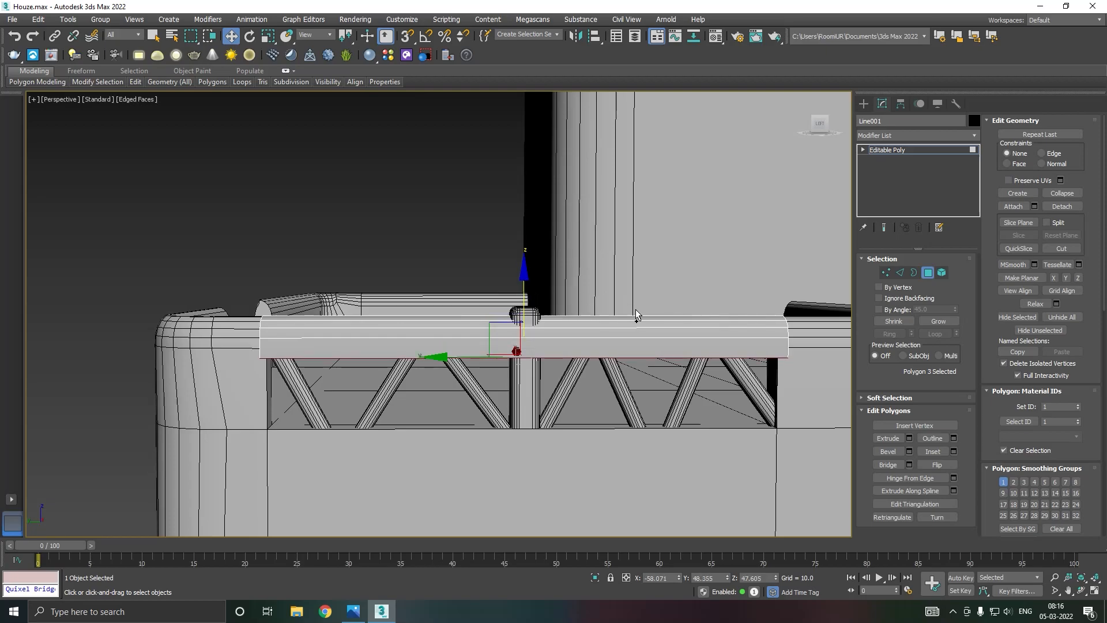
alt+middle_drag(634, 309, 665, 294)
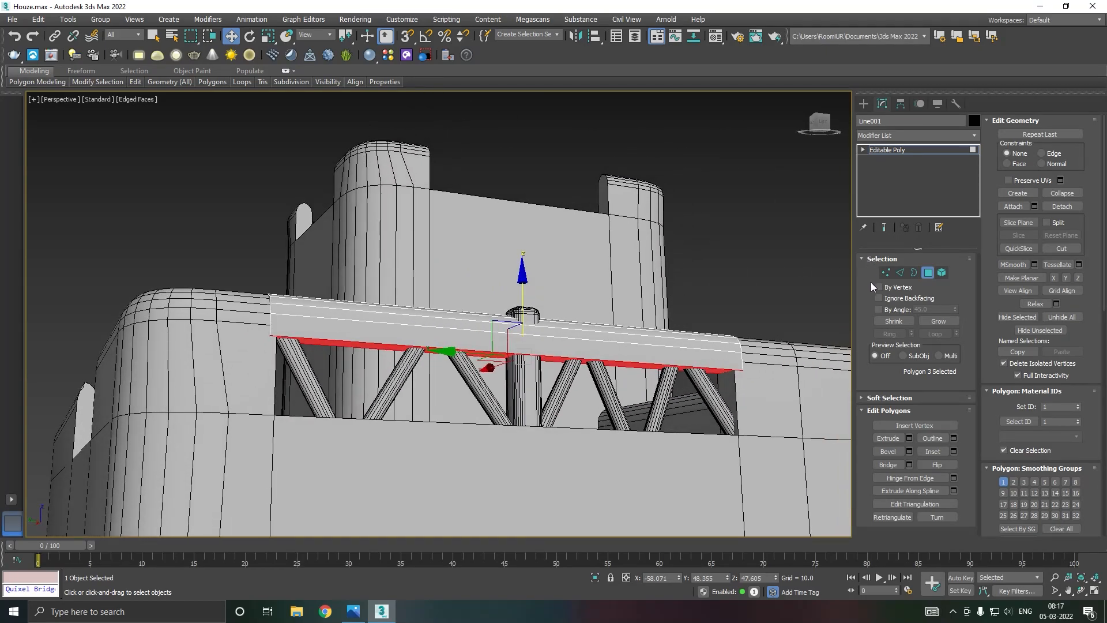
Chamfer the top rail's two long bottom edges by 1.042 with 2 segments.
click(900, 272)
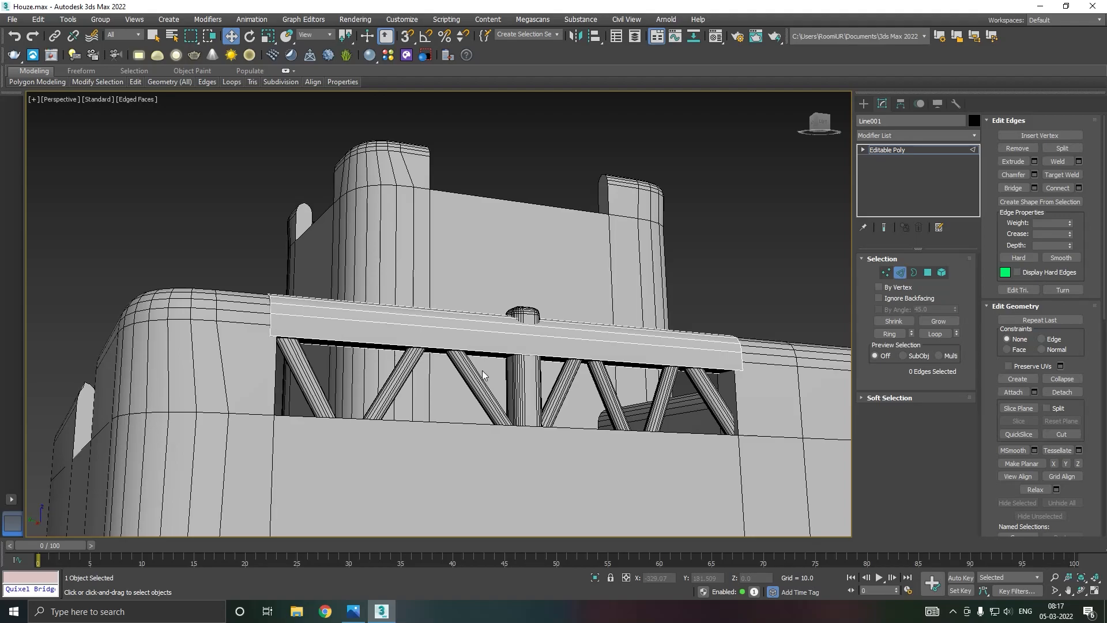
drag(492, 351, 493, 346)
alt+middle_drag(494, 346, 555, 355)
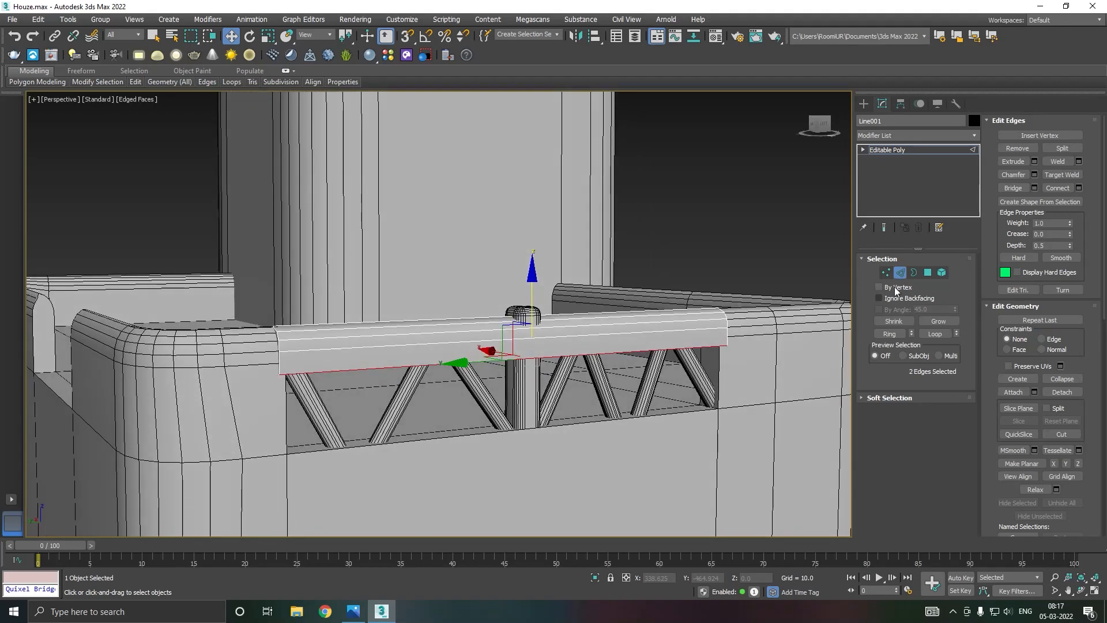
click(1034, 174)
alt+middle_drag(586, 346, 597, 340)
scroll(468, 362, up, 4)
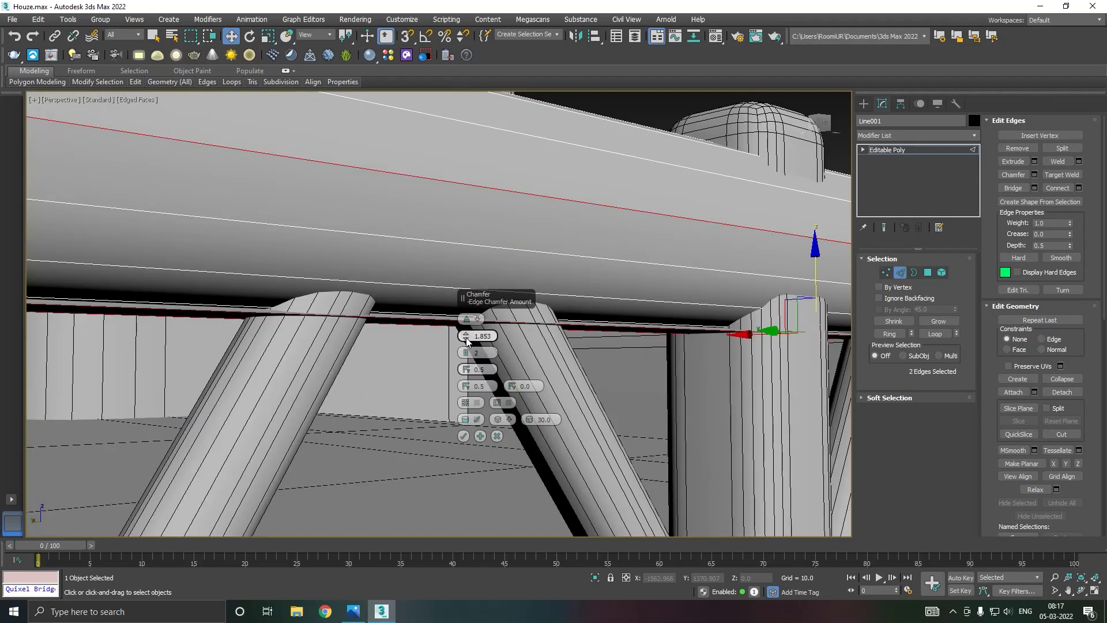
drag(468, 343, 469, 342)
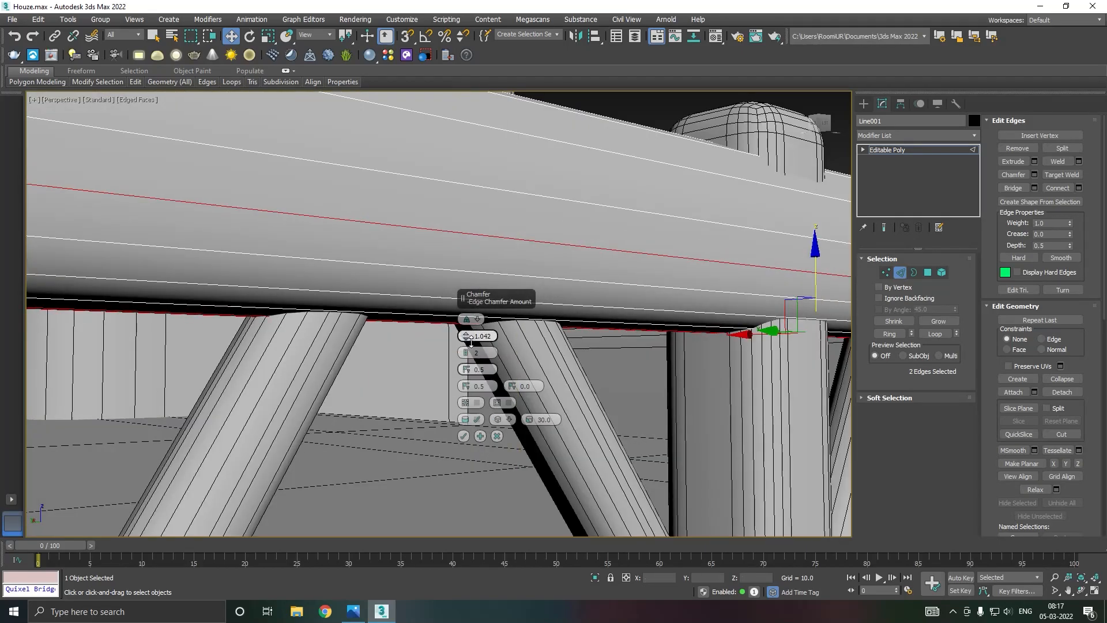
scroll(374, 359, down, 3)
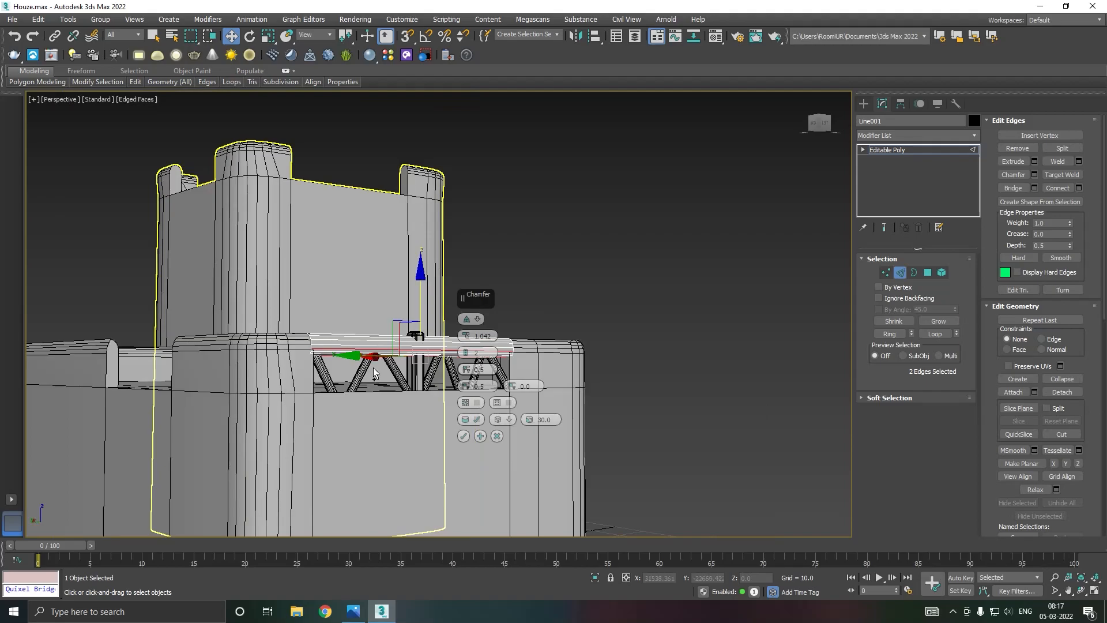
alt+middle_drag(375, 359, 335, 403)
click(463, 436)
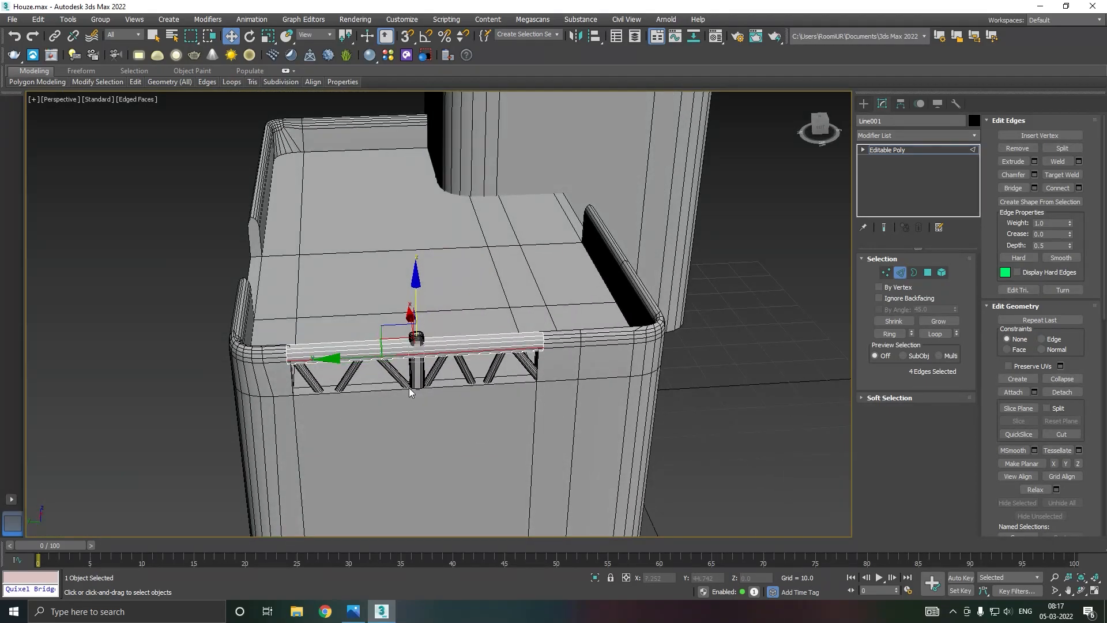
Finish editing the top rail's edges and examine the completed balcony railing from several angles.
click(892, 150)
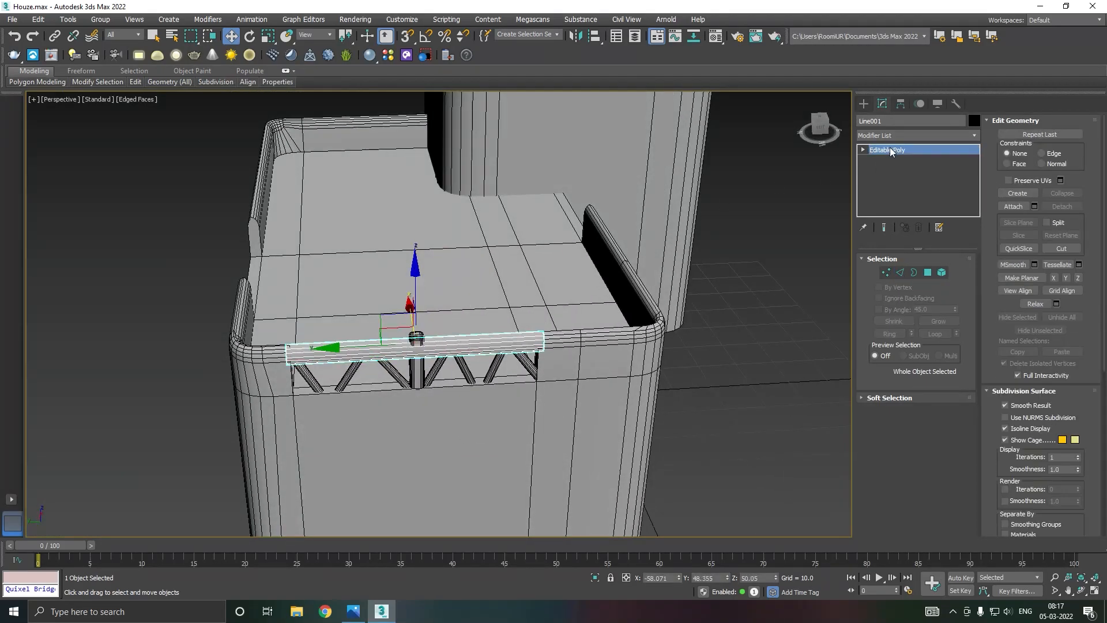
scroll(729, 257, down, 2)
alt+middle_drag(708, 258, 672, 255)
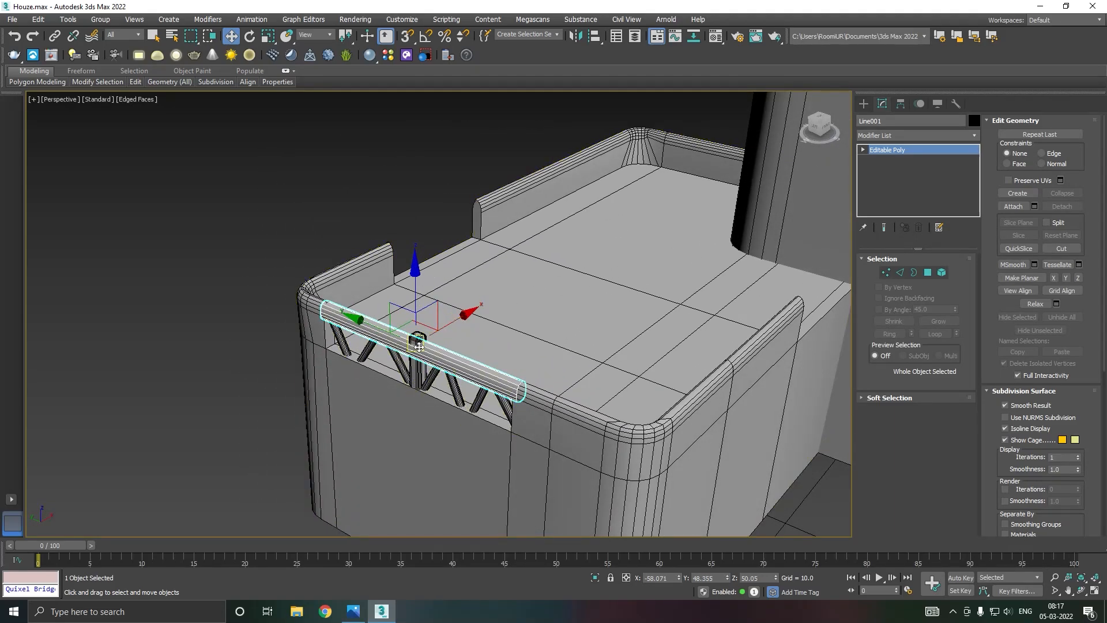
scroll(415, 343, up, 4)
click(133, 327)
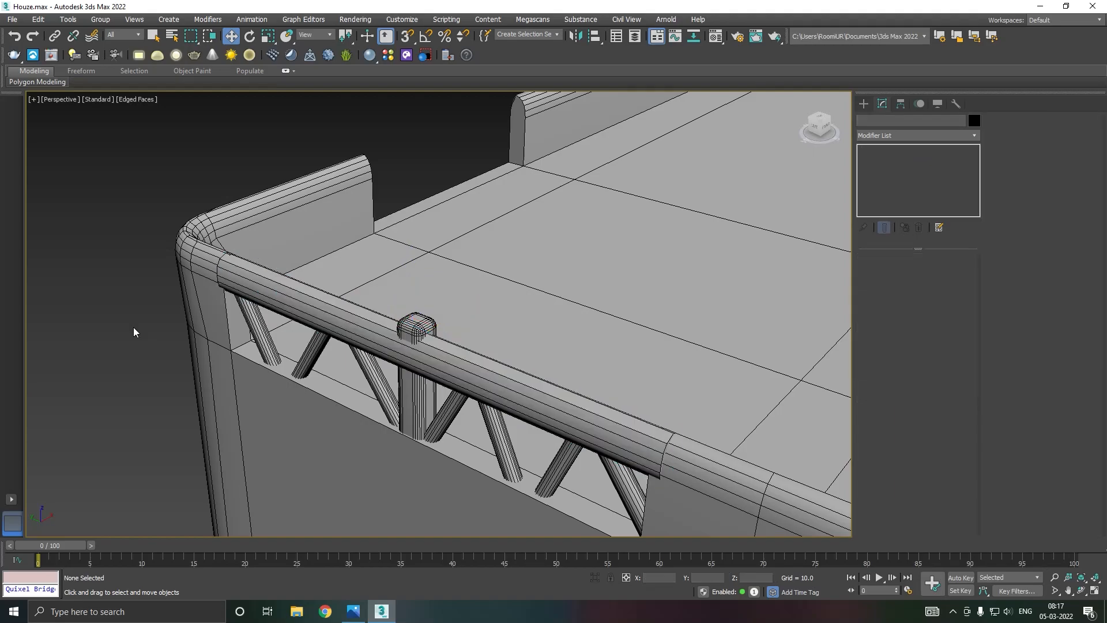
scroll(323, 289, down, 2)
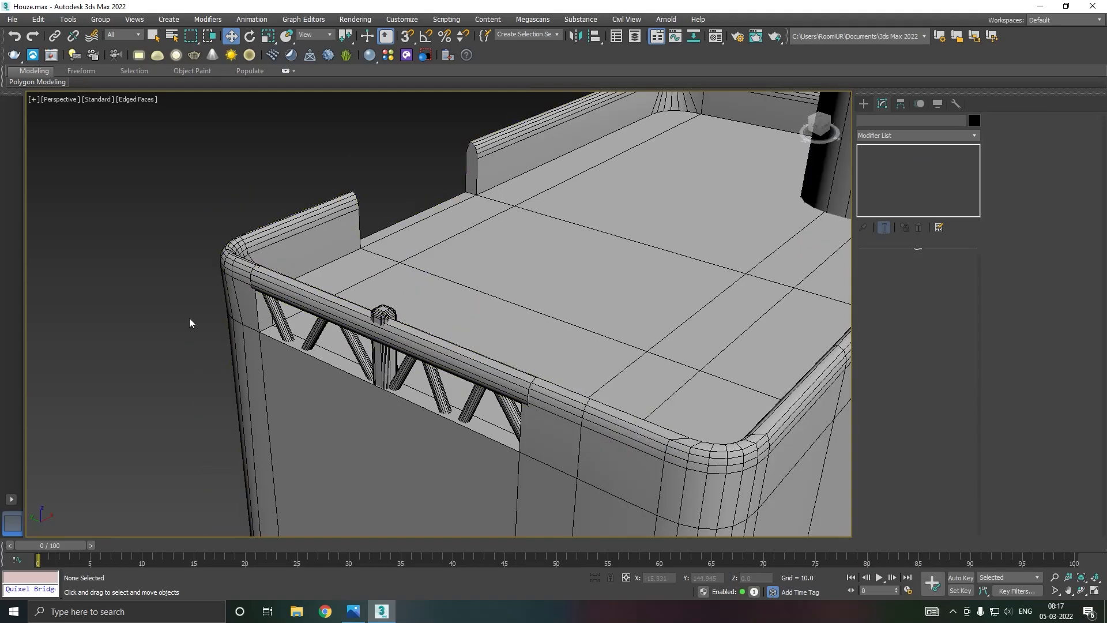
alt+middle_drag(192, 323, 262, 321)
middle_drag(563, 339, 397, 407)
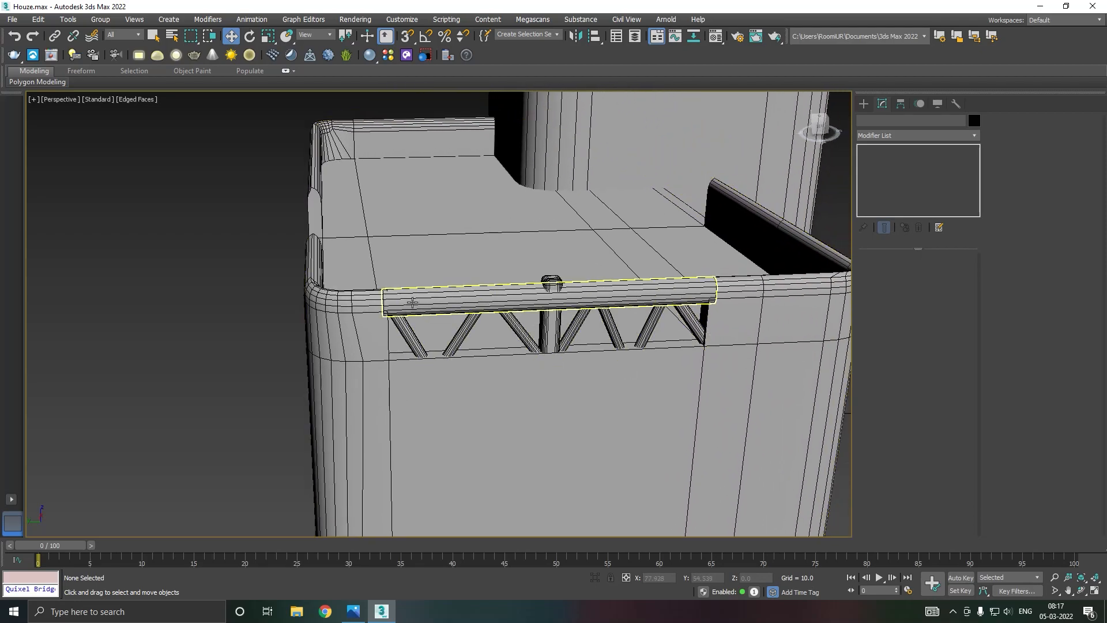
scroll(412, 303, up, 2)
click(410, 305)
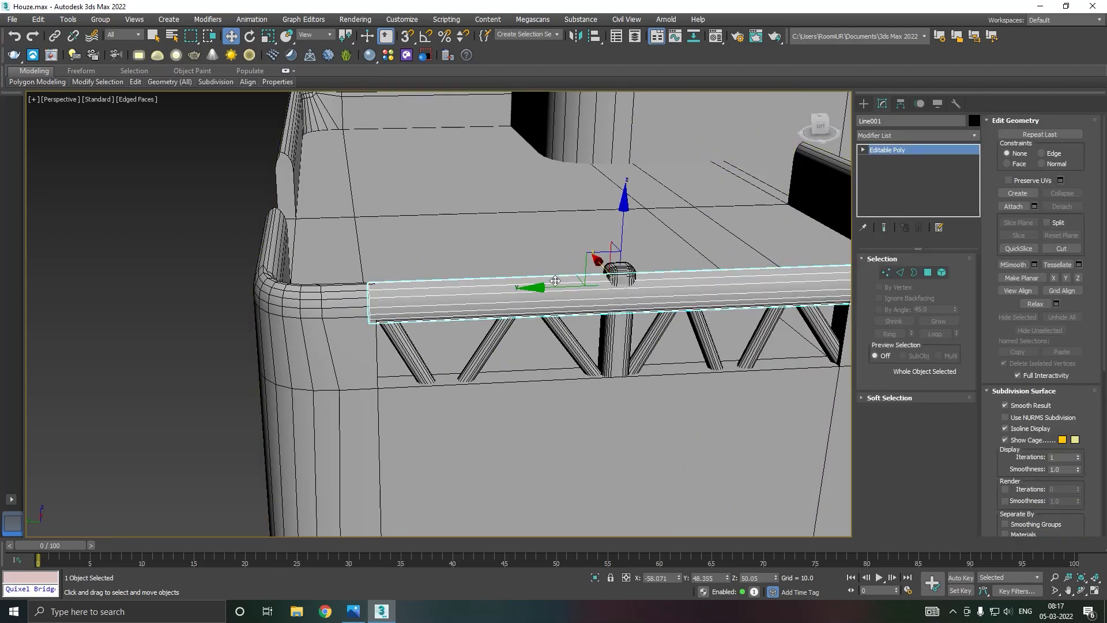
drag(539, 278, 657, 269)
alt+middle_drag(657, 269, 487, 289)
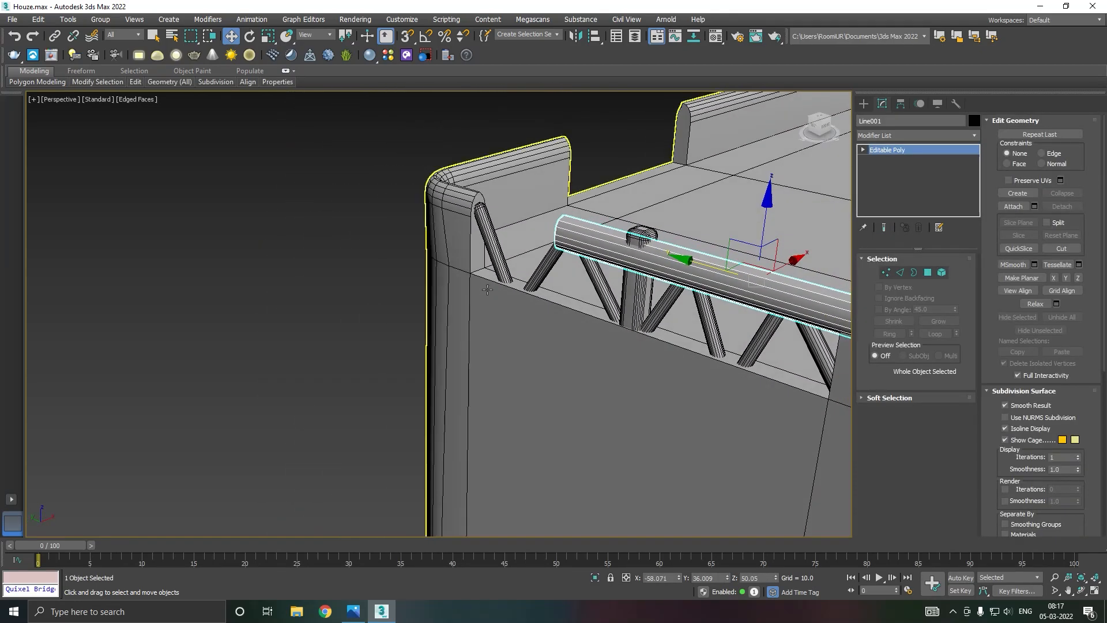
click(16, 35)
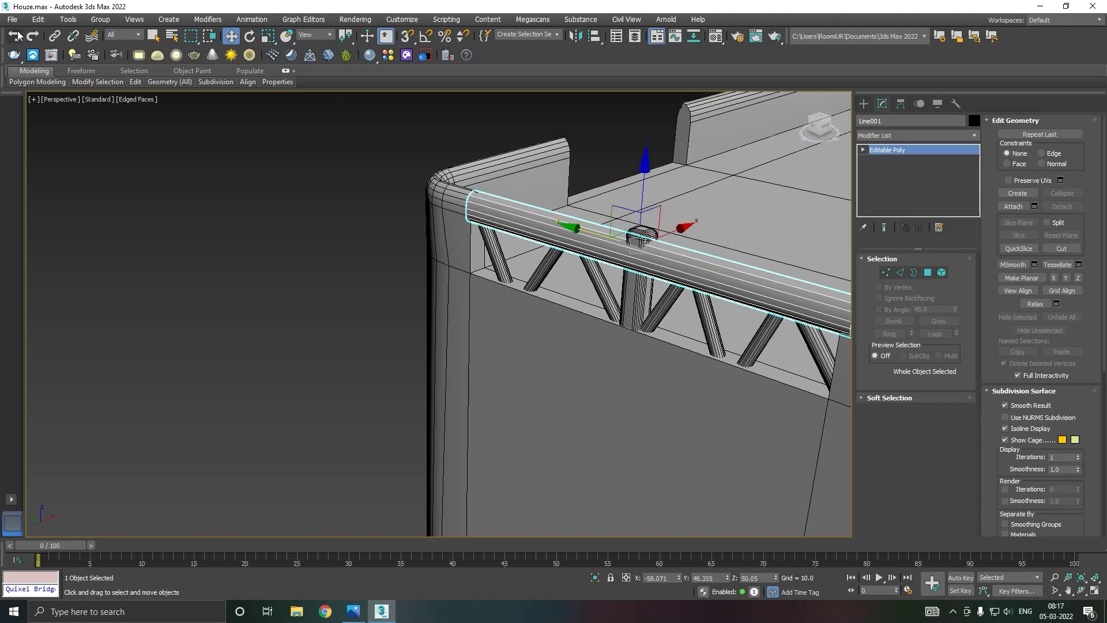
click(171, 244)
scroll(223, 241, down, 4)
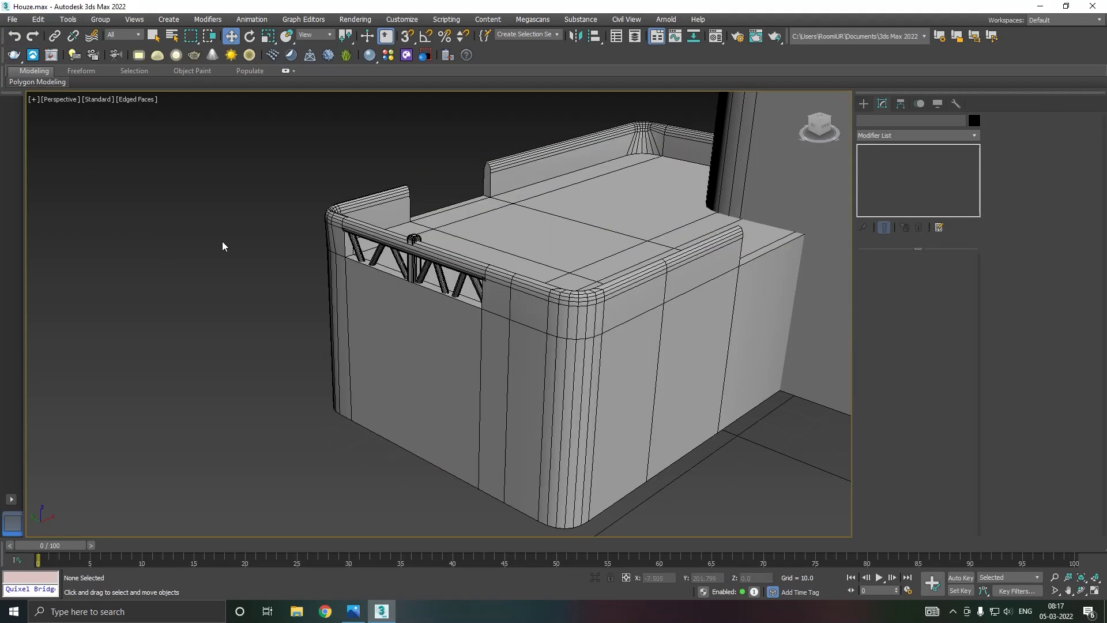
Clone the railing's top rail, post and zigzag together along X as one independent copy.
click(415, 256)
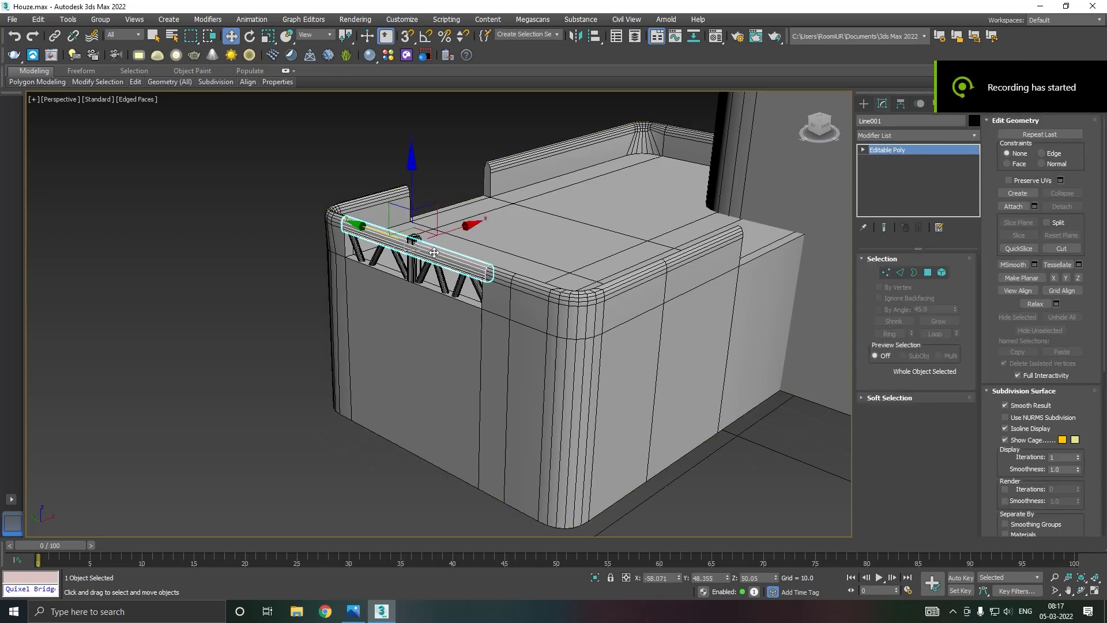
ctrl+click(414, 259)
ctrl+click(433, 268)
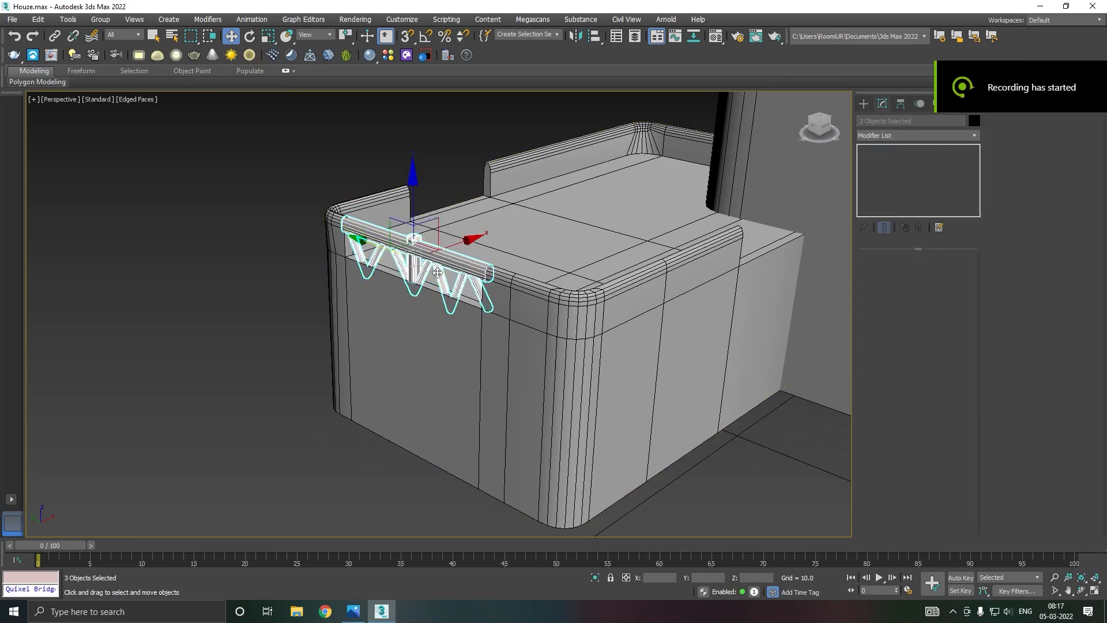
alt+middle_drag(434, 267, 603, 276)
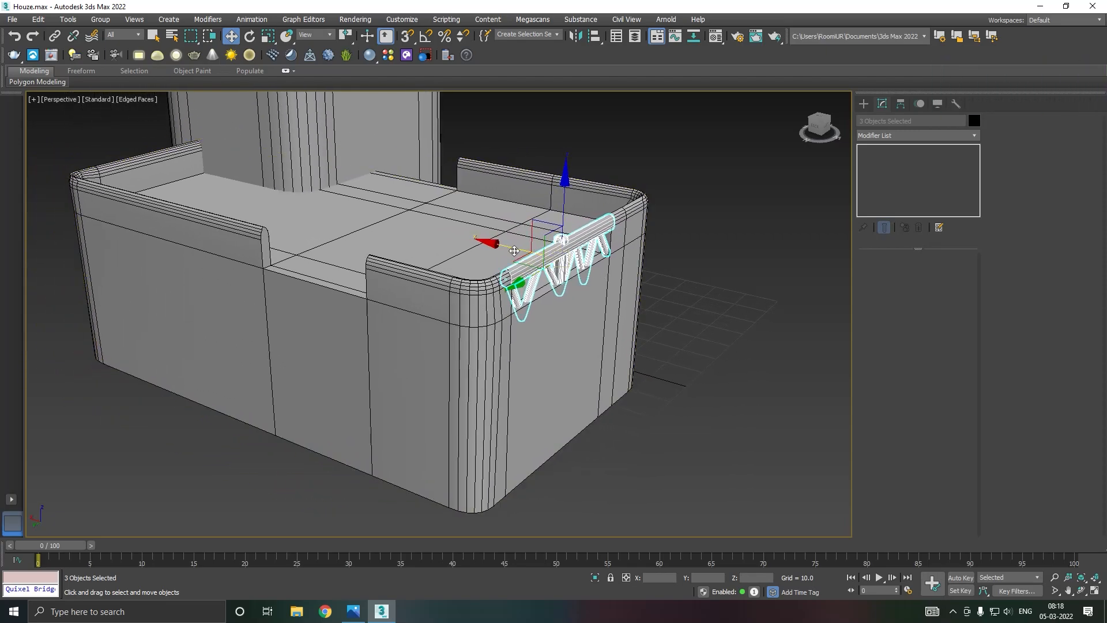
shift+drag(504, 246, 407, 223)
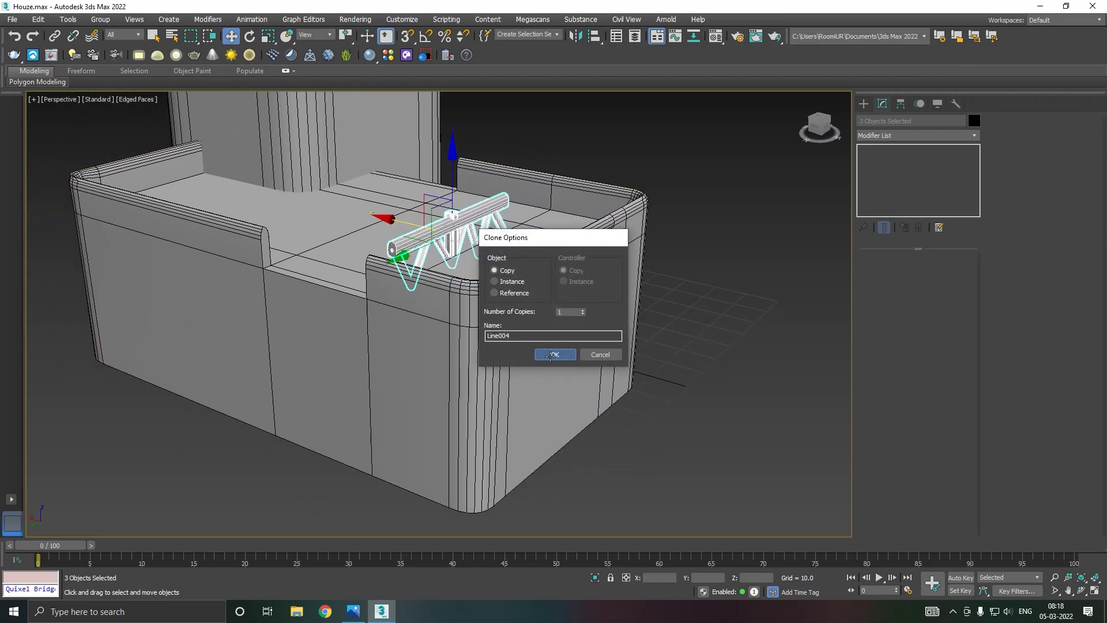
click(547, 354)
Rotate the copied railing a quarter turn about Z with angle snap on, parallel to the balcony's long side.
right_click(426, 36)
drag(559, 313, 504, 311)
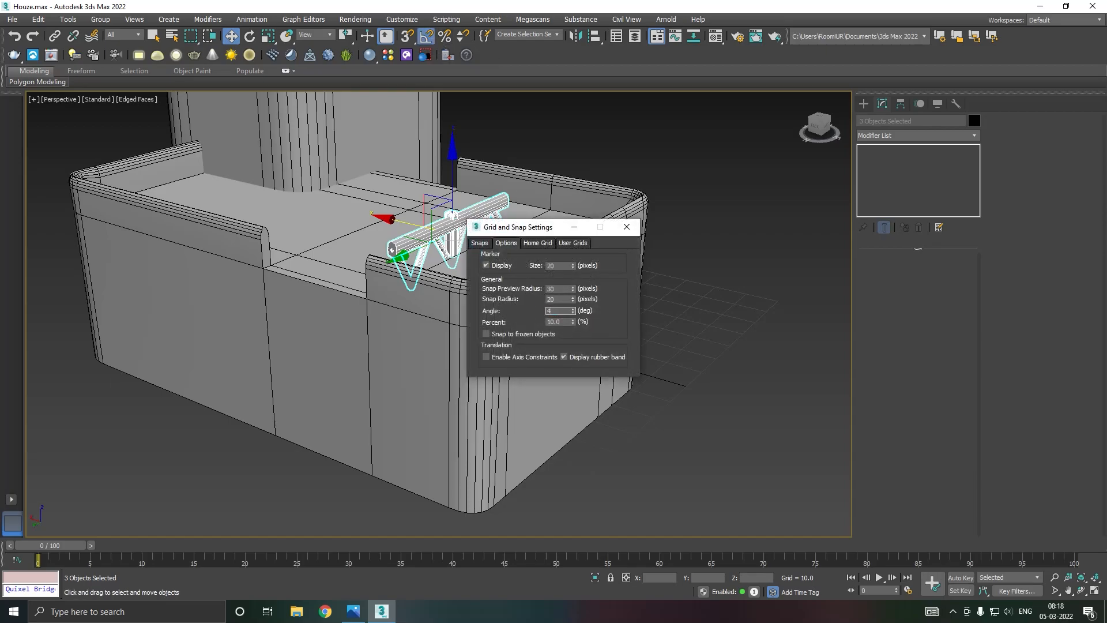
click(625, 227)
key(e)
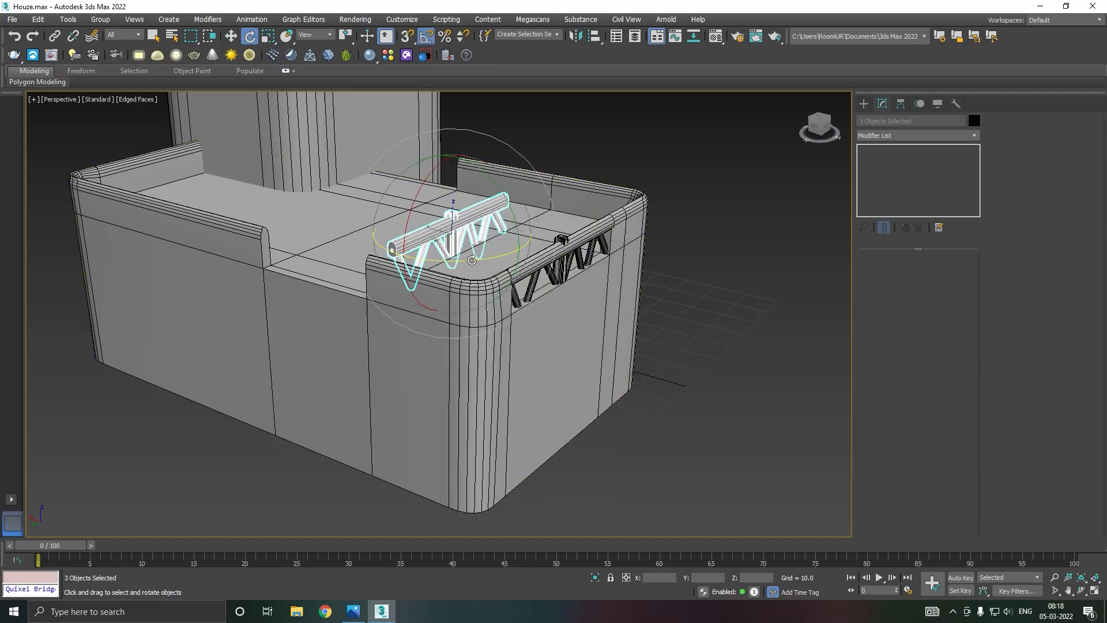
drag(469, 258, 305, 266)
Move the copied railing into the gap in the balcony's long wall, level with the wall's rounded top.
key(w)
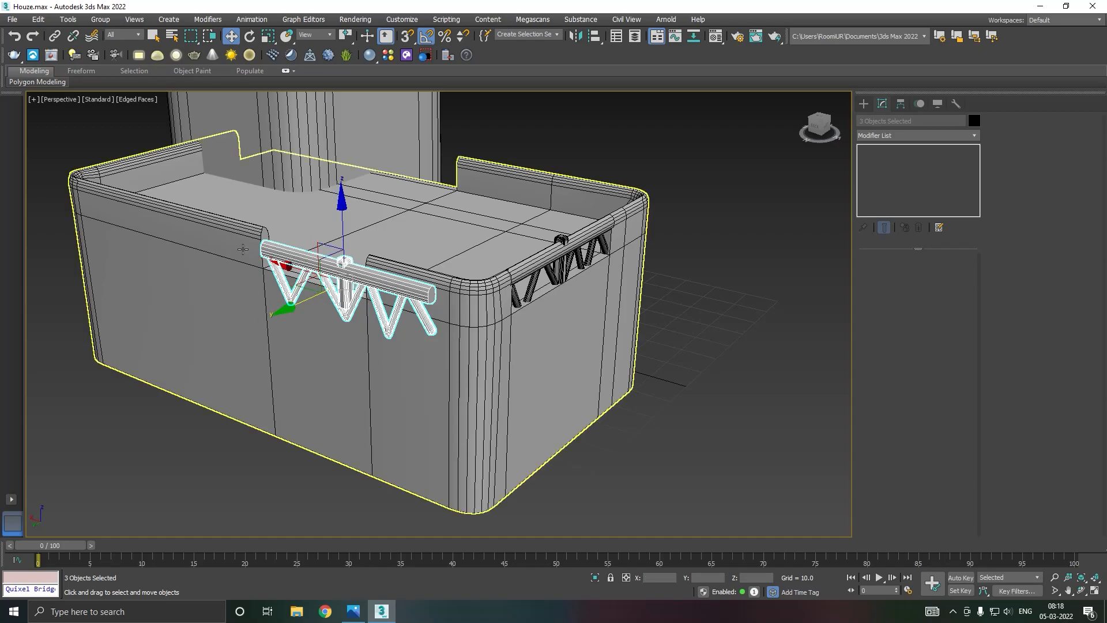
key(z)
drag(521, 266, 522, 230)
drag(474, 286, 366, 254)
alt+middle_drag(444, 268, 359, 264)
drag(351, 278, 433, 274)
alt+middle_drag(432, 274, 444, 254)
drag(508, 209, 510, 254)
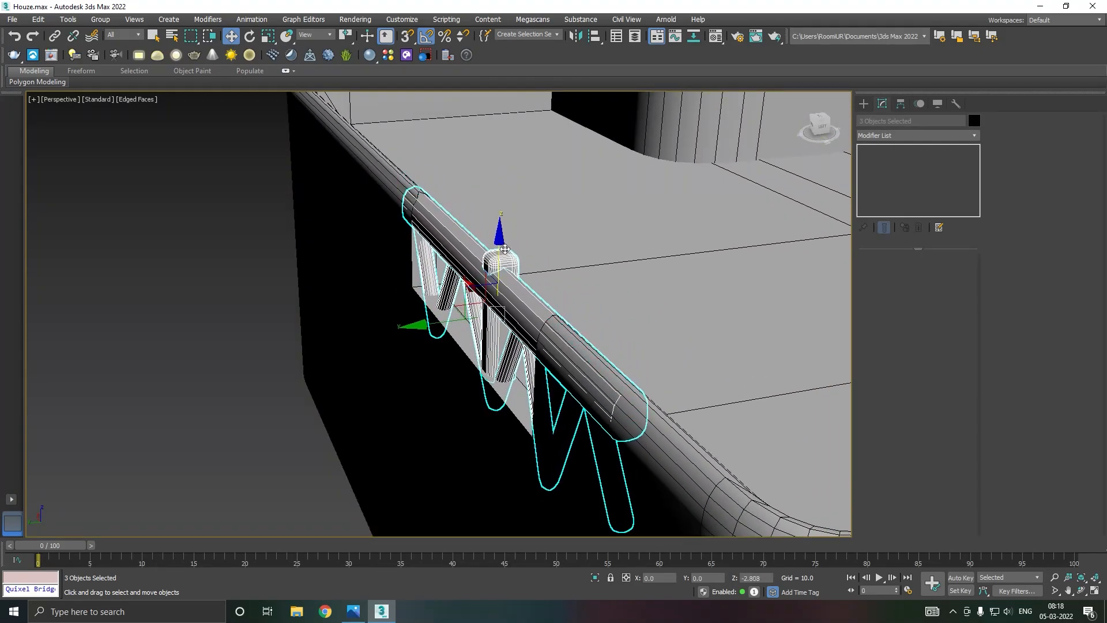
alt+middle_drag(509, 254, 598, 242)
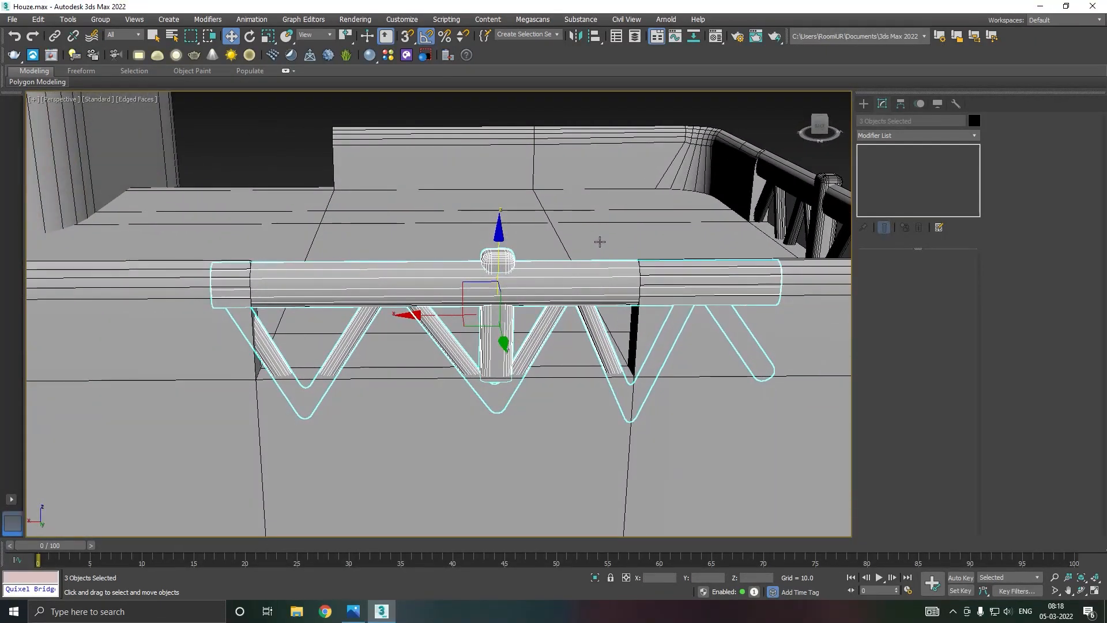
Move the copied top rail's end vertices inward along X so both ends meet the edges of the wall gap.
middle_drag(630, 295, 597, 267)
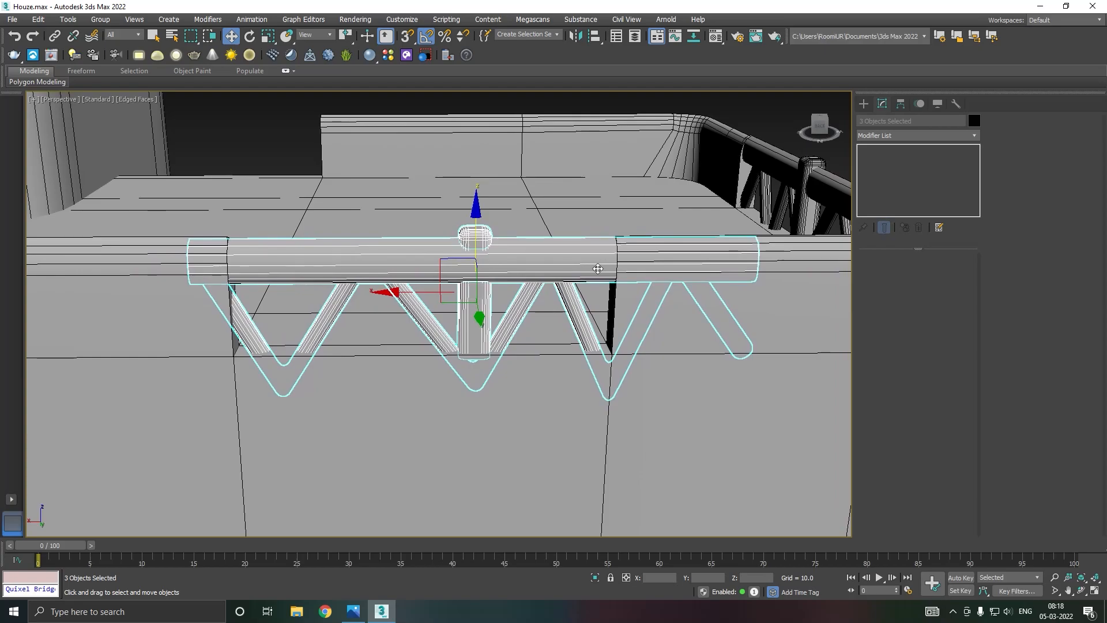
click(602, 259)
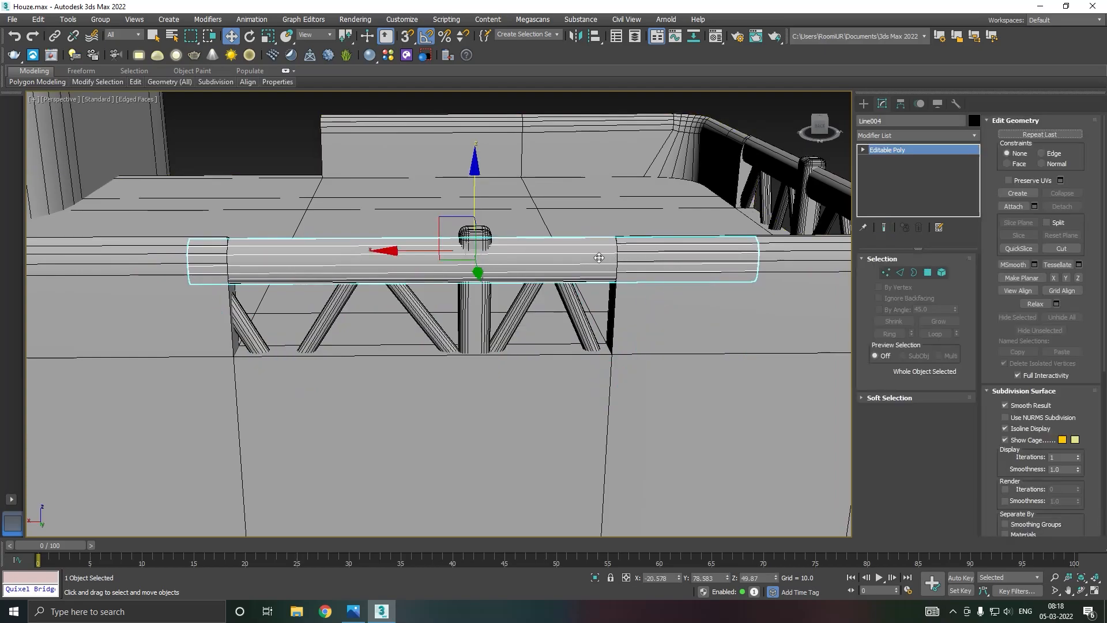
click(886, 272)
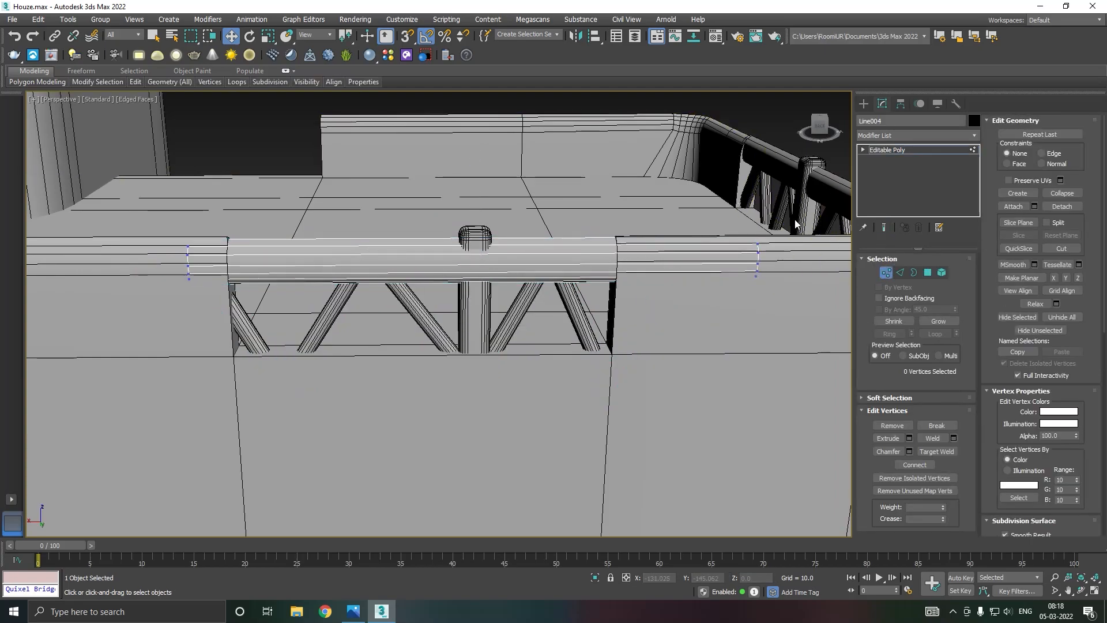
drag(634, 349, 635, 347)
drag(693, 266, 557, 236)
drag(166, 183, 266, 346)
drag(139, 266, 177, 263)
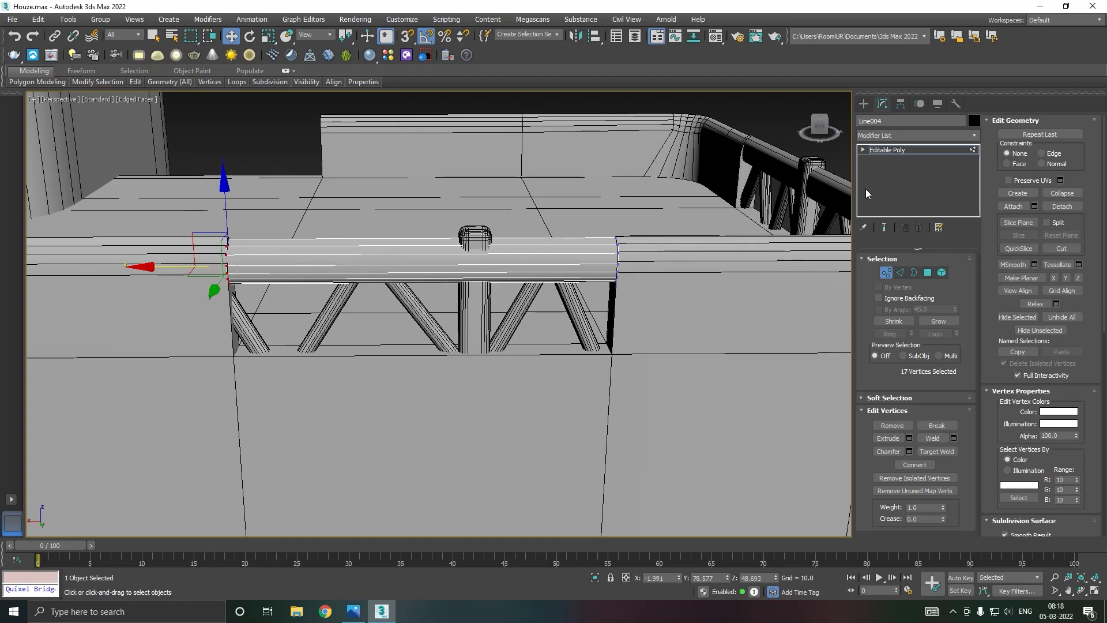
click(890, 154)
Delete the copied zigzag's vertices that extend past the gap edge beyond the post, selecting them in wireframe display.
click(585, 315)
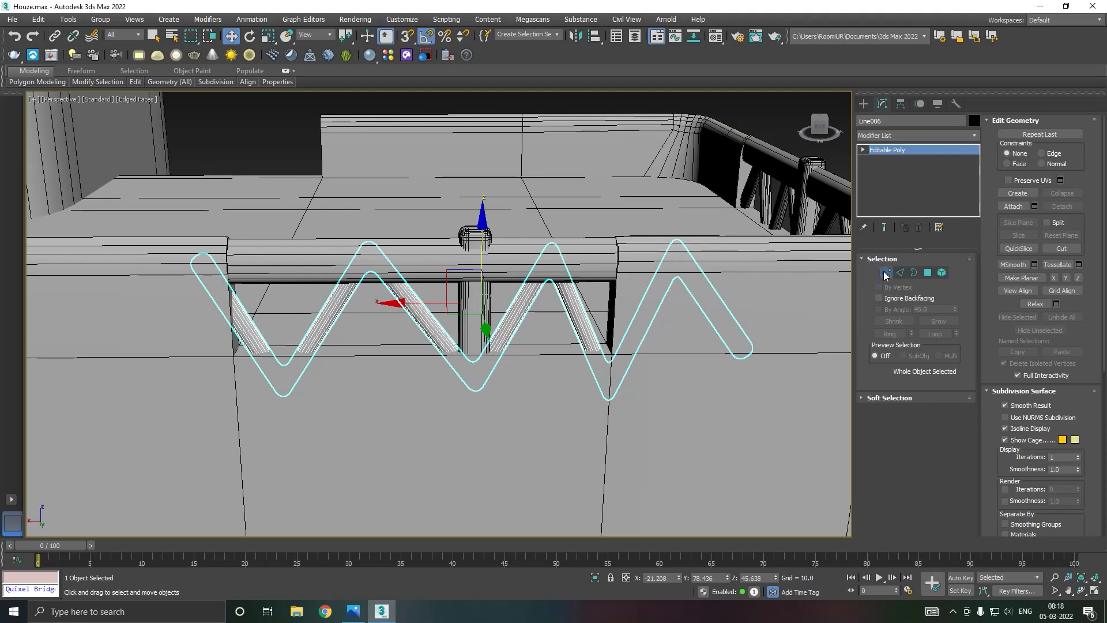
click(885, 272)
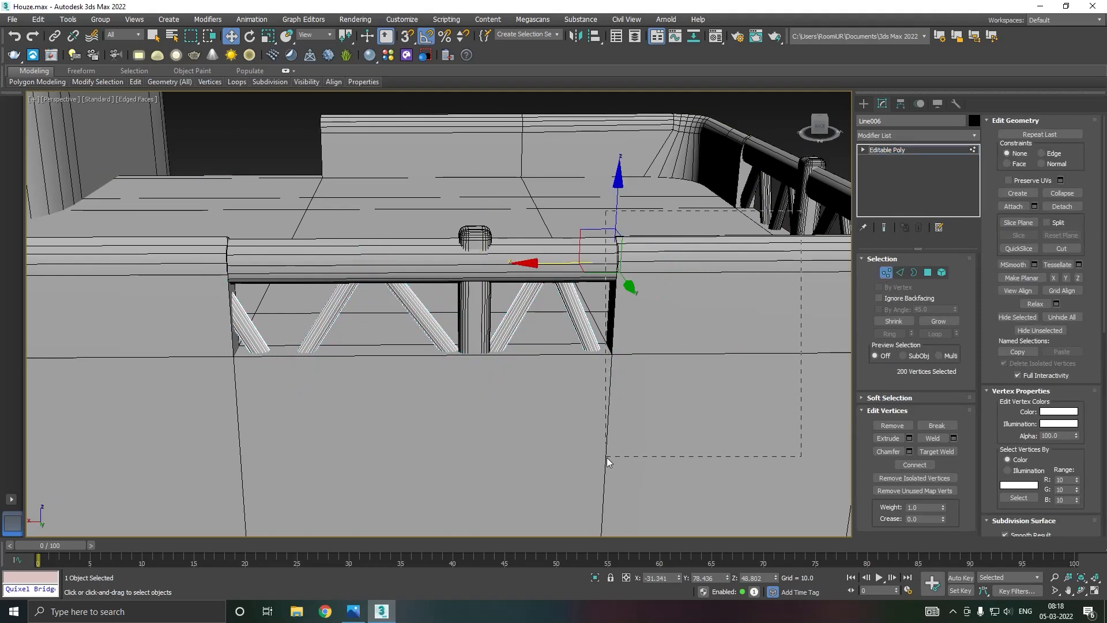
drag(610, 457, 610, 458)
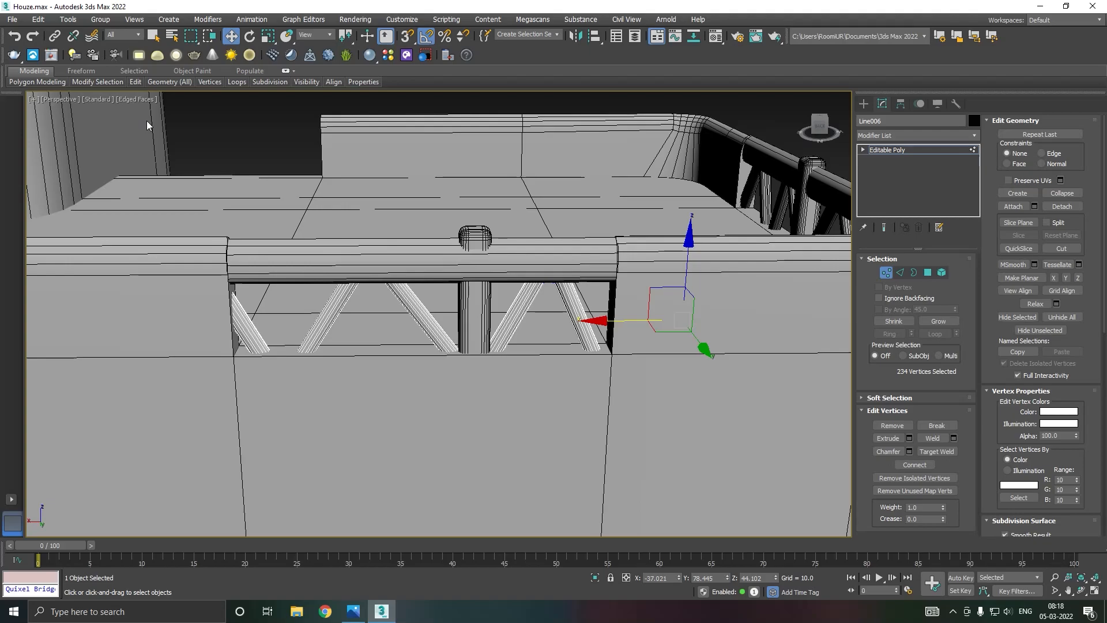
click(135, 99)
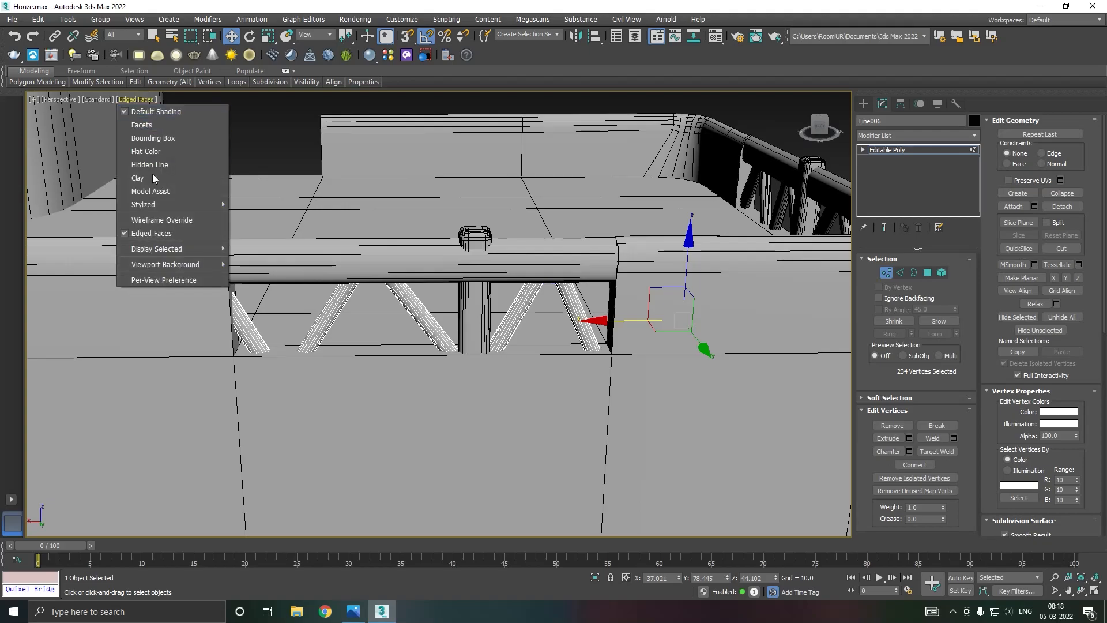
click(155, 220)
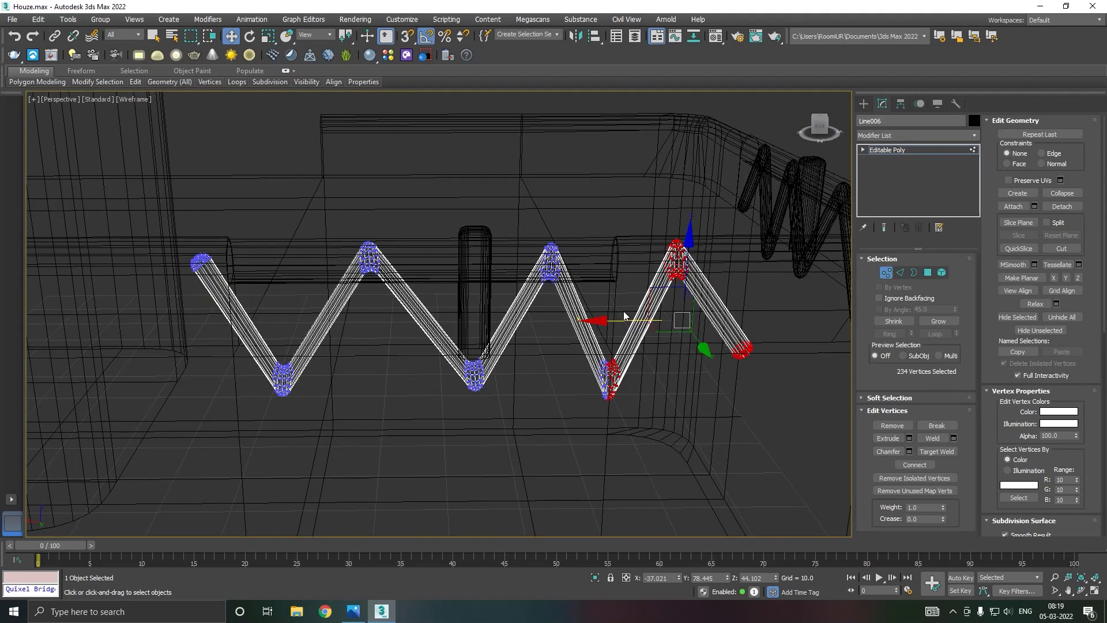
key(Delete)
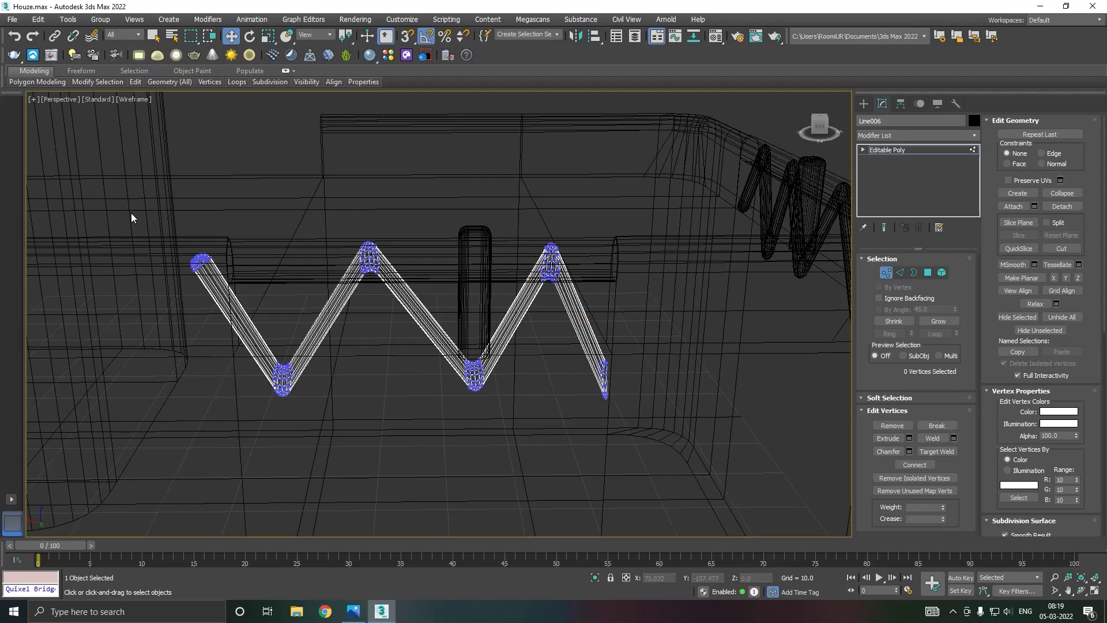
Leave vertex editing of the zigzag, return the viewport to default shading and clear the selection.
drag(132, 225, 208, 263)
click(888, 149)
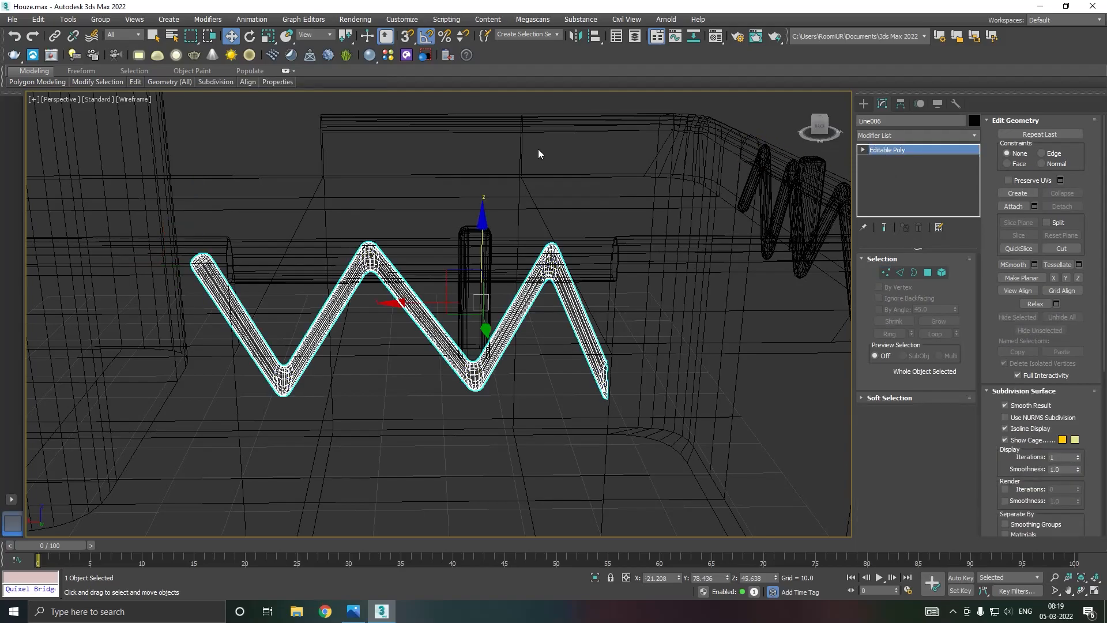
click(137, 100)
click(151, 110)
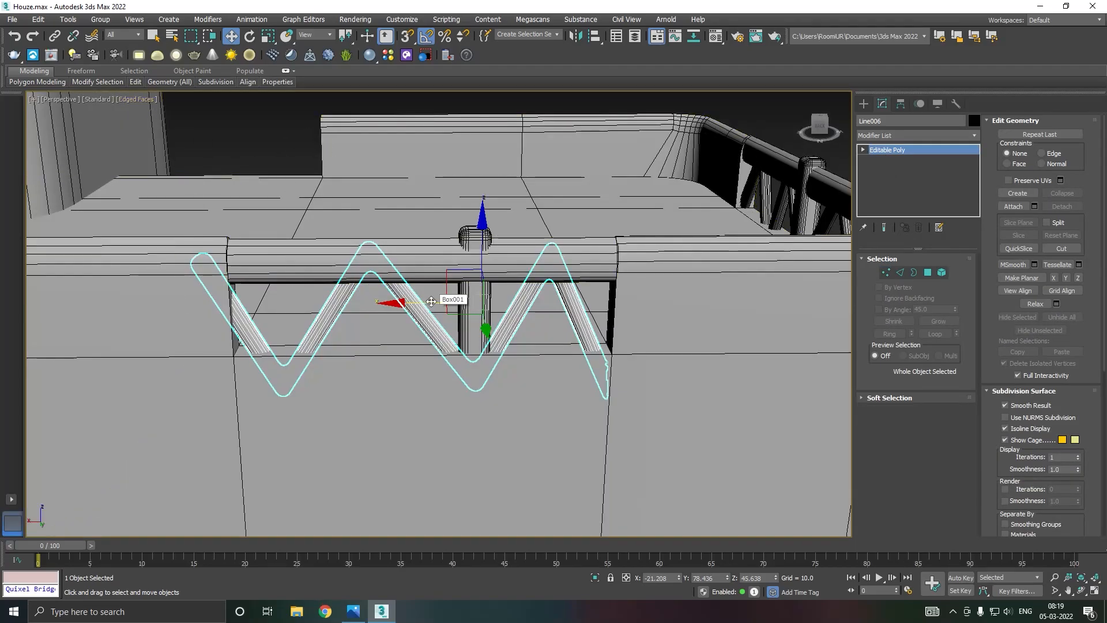
click(275, 151)
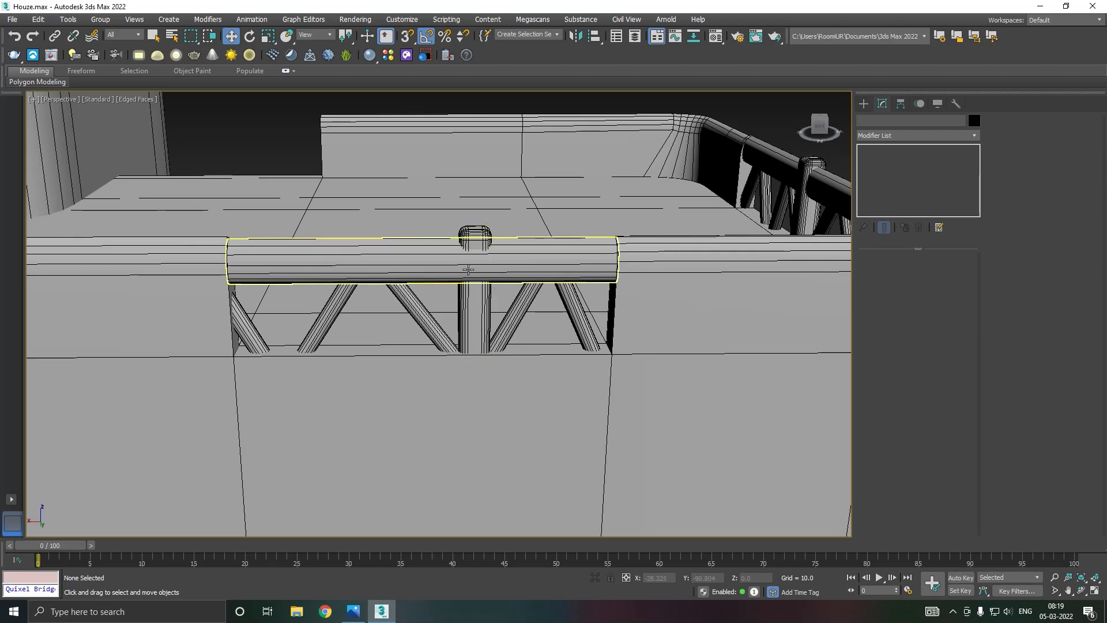
Examine both fitted balcony railings and the gaps around the taller tower's roof from other angles.
click(474, 293)
ctrl+click(474, 296)
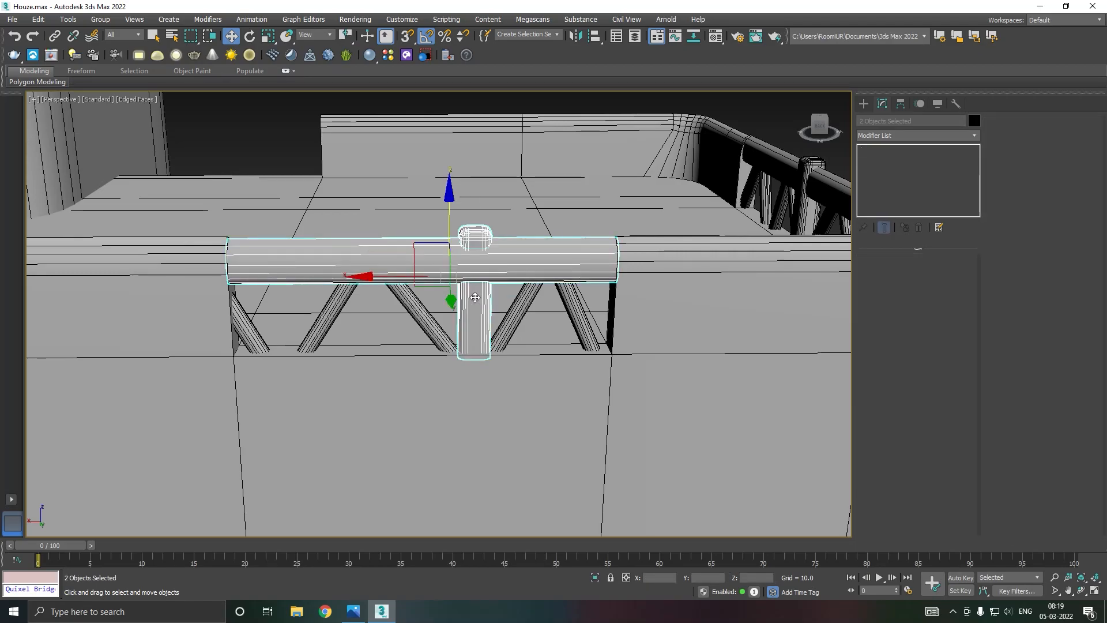
ctrl+click(416, 305)
scroll(530, 284, down, 5)
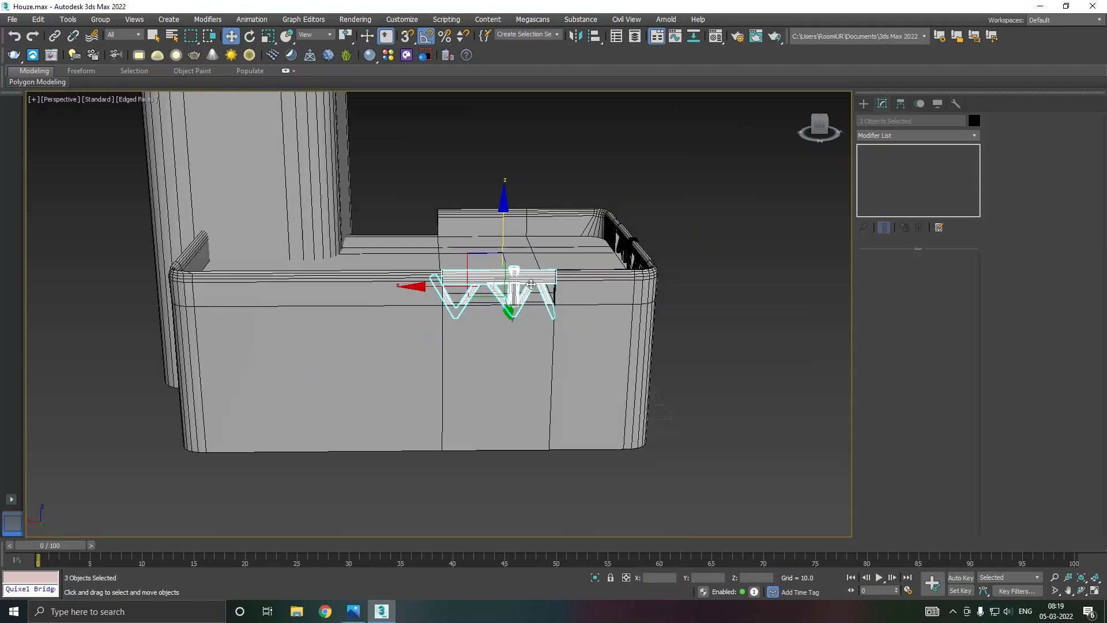
alt+middle_drag(516, 284, 222, 277)
click(211, 271)
alt+middle_drag(311, 296, 231, 245)
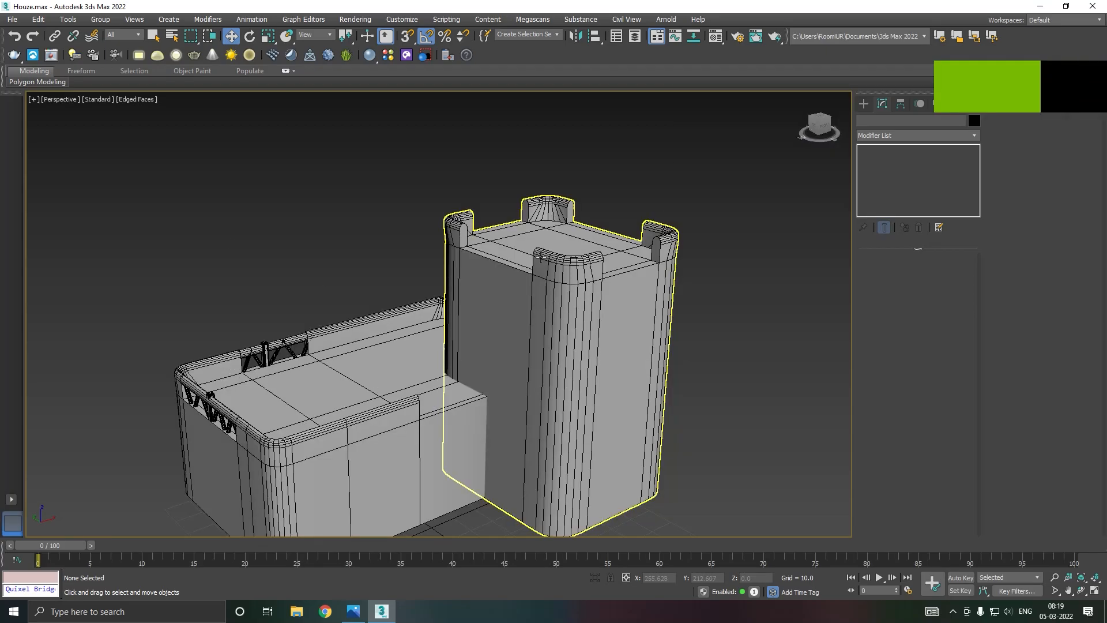
scroll(540, 317, up, 3)
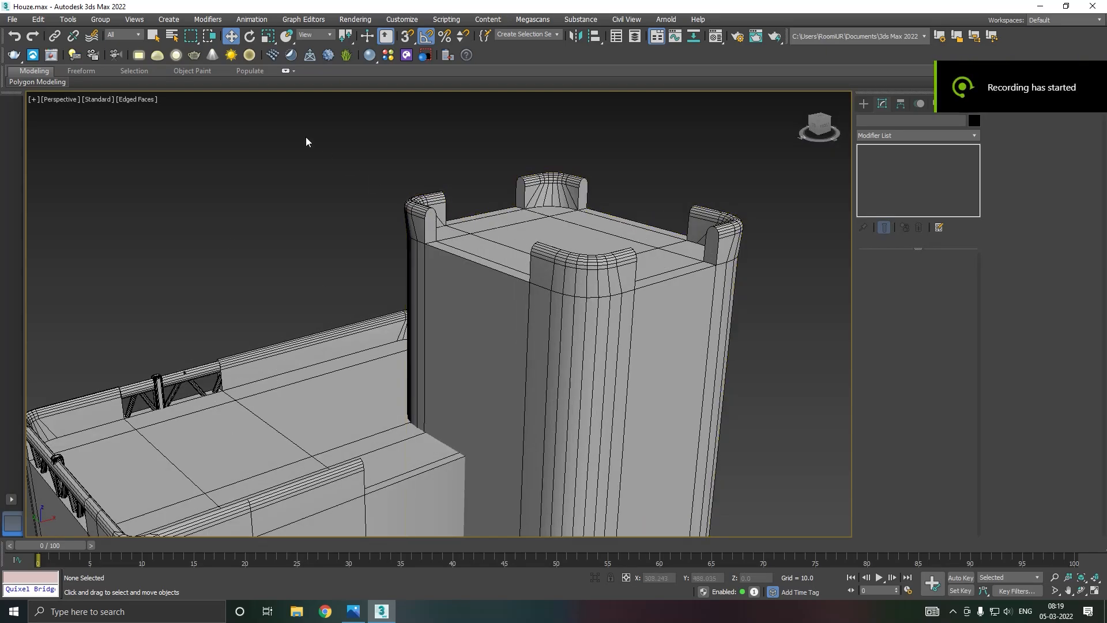
Add a horizontal edge loop around the taller tower a little below its corner parapets with Swift Loop.
click(550, 246)
mouse_move(138, 84)
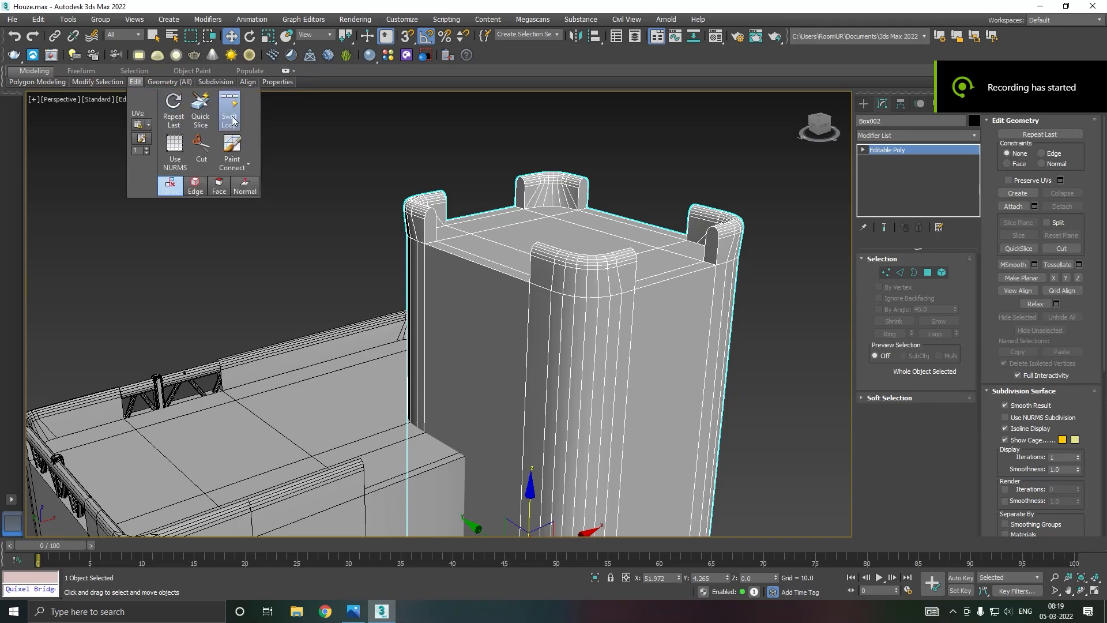
click(230, 113)
click(532, 313)
right_click(533, 315)
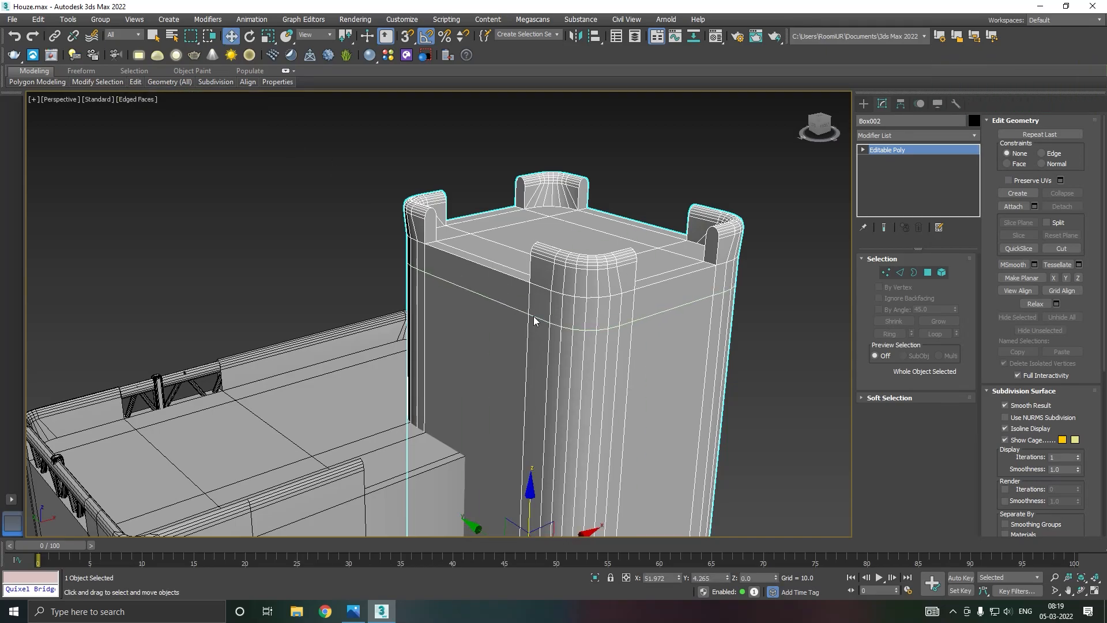
Delete the tower's vertices from the new edge loop upward in the front view, removing the corner parapets and roof.
key(f)
scroll(490, 323, down, 5)
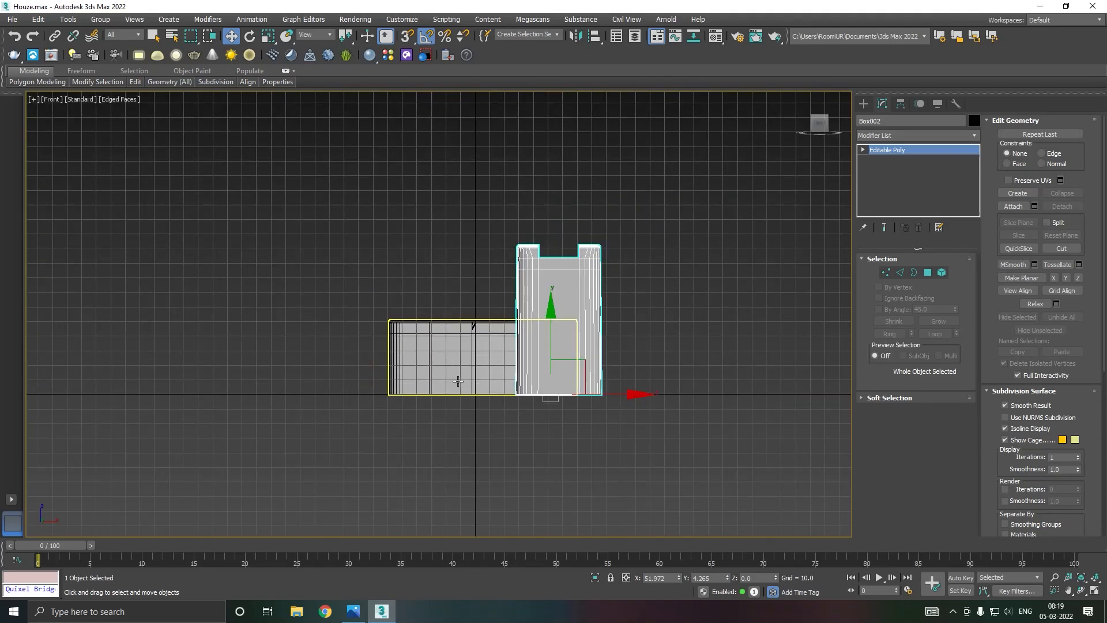
scroll(570, 246, up, 5)
key(1)
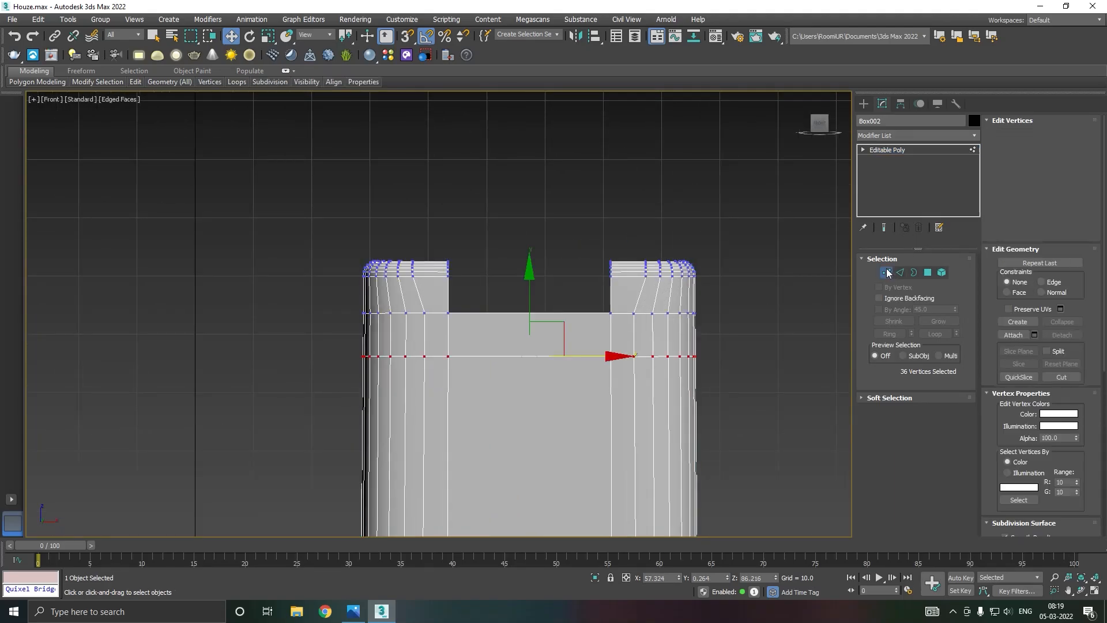
drag(734, 362, 767, 337)
key(Delete)
Cap the open border at the top of the tower.
key(p)
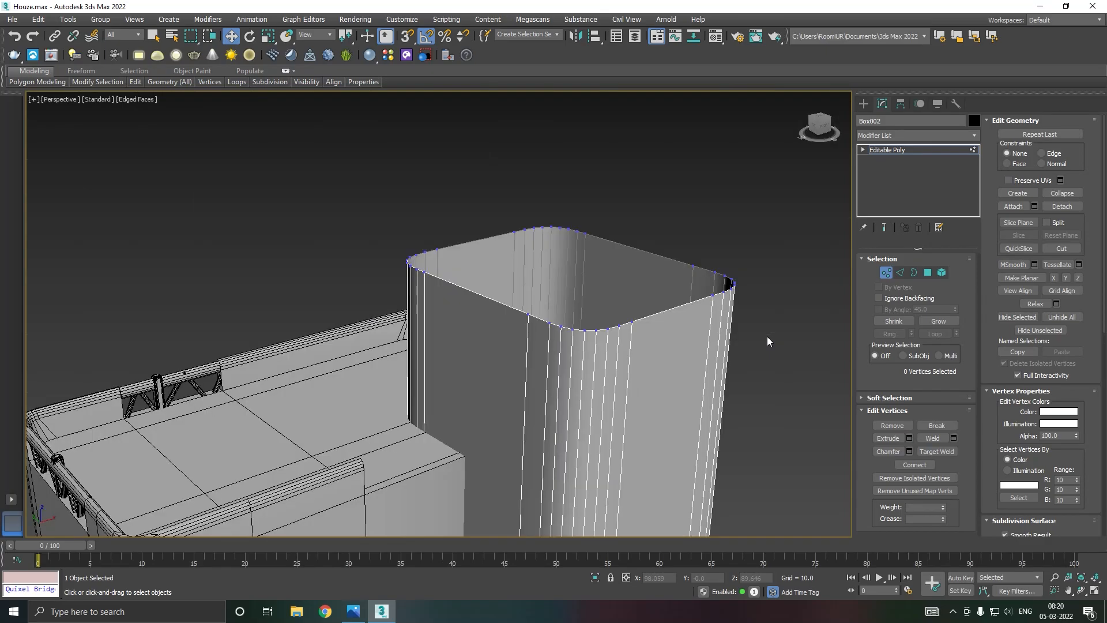
click(913, 272)
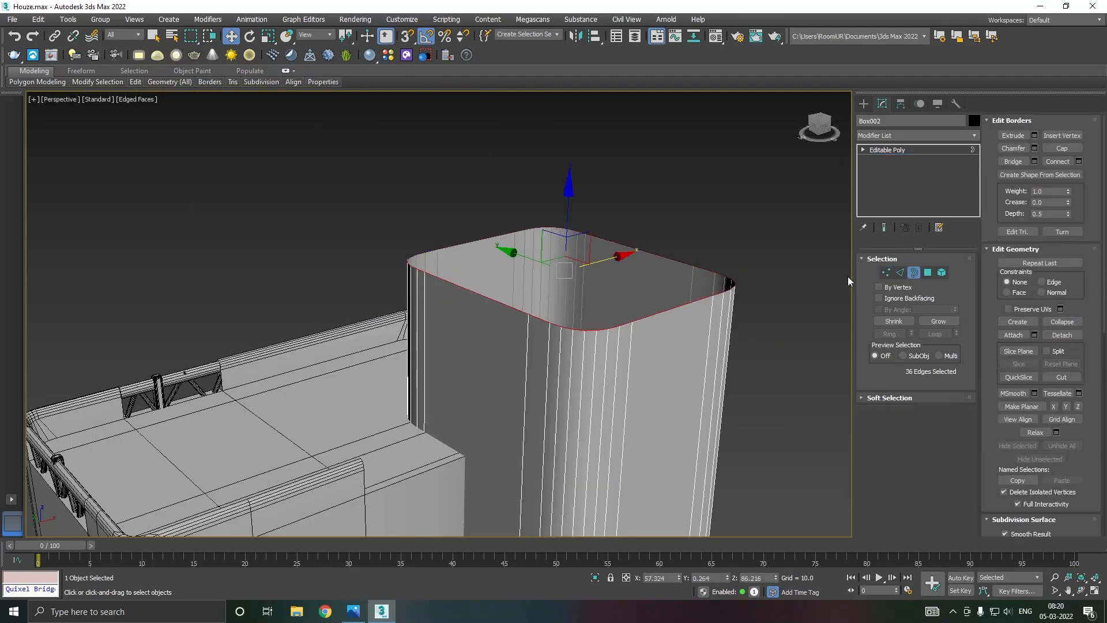
click(937, 438)
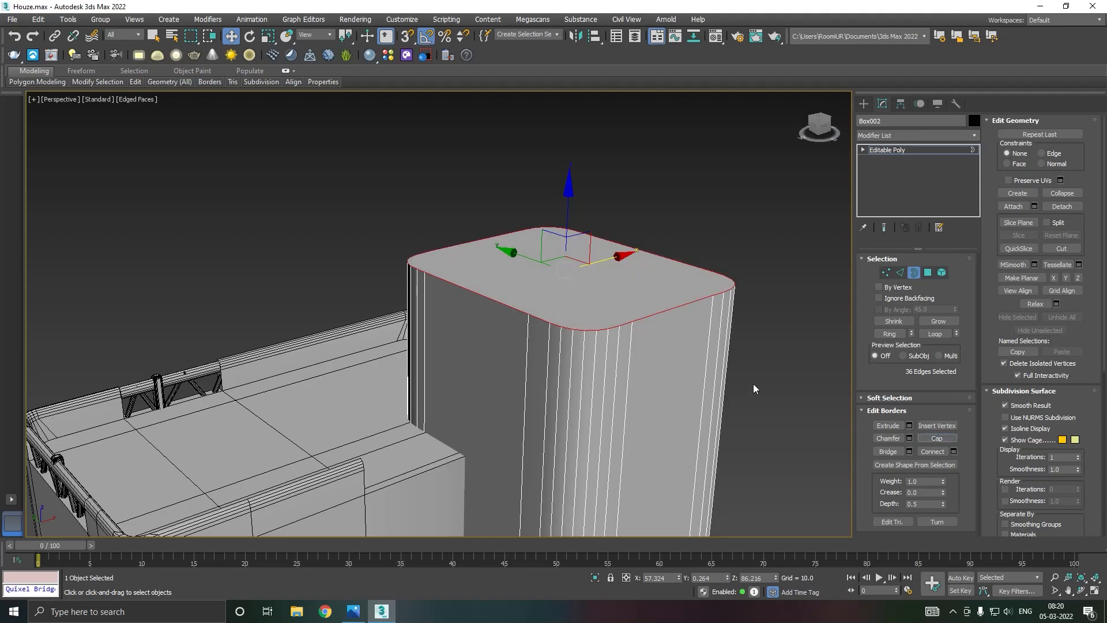
Inset the tower's top cap polygon by 3.201.
click(928, 272)
click(610, 321)
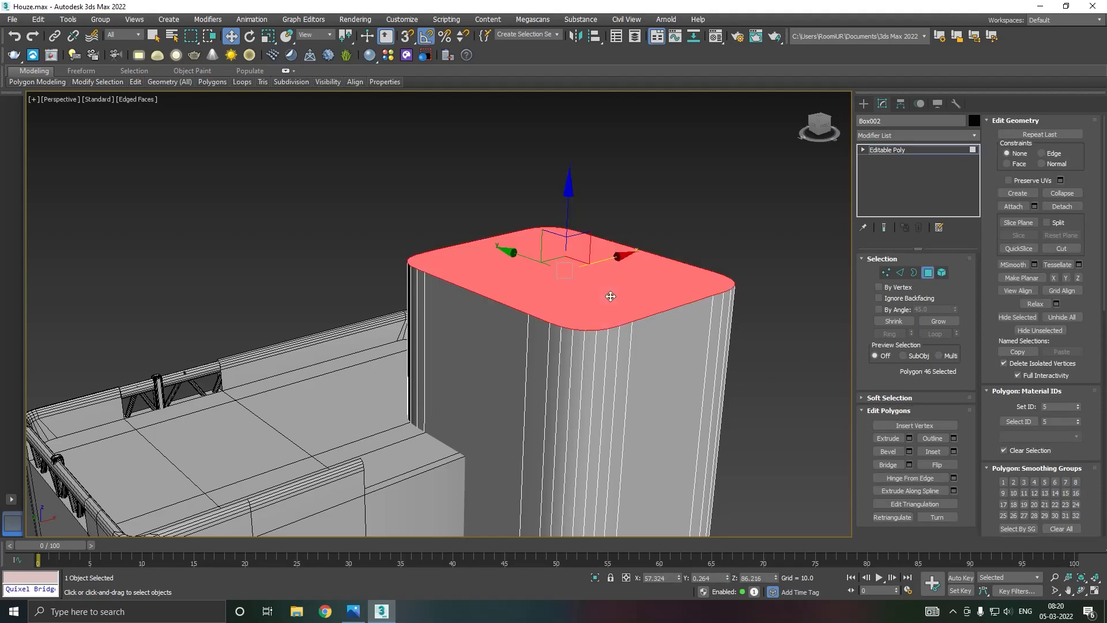
scroll(610, 321, up, 3)
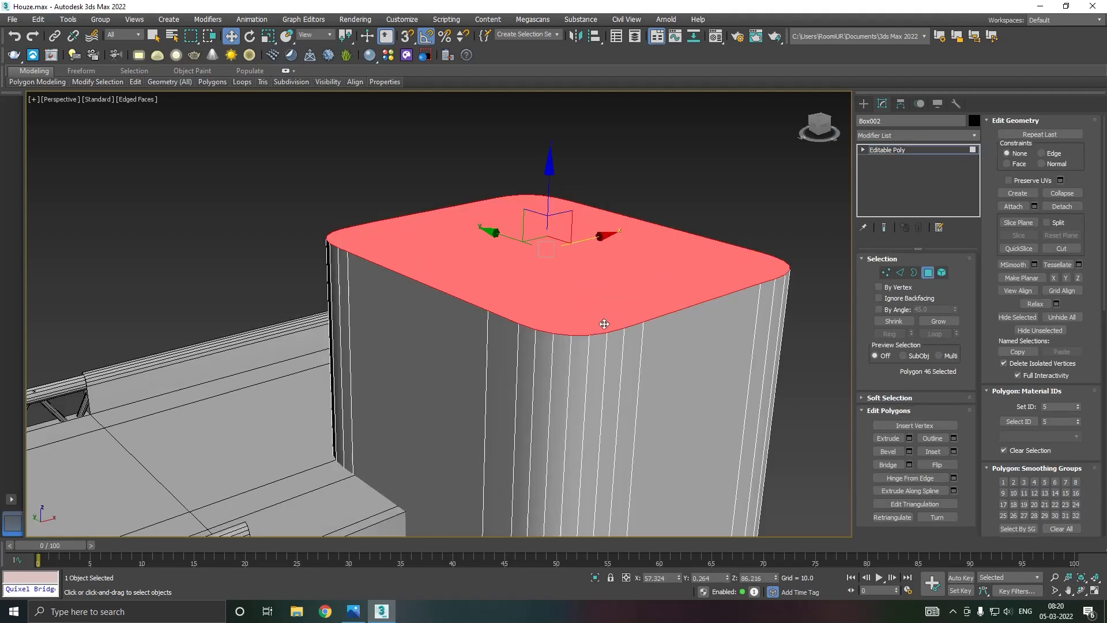
click(953, 451)
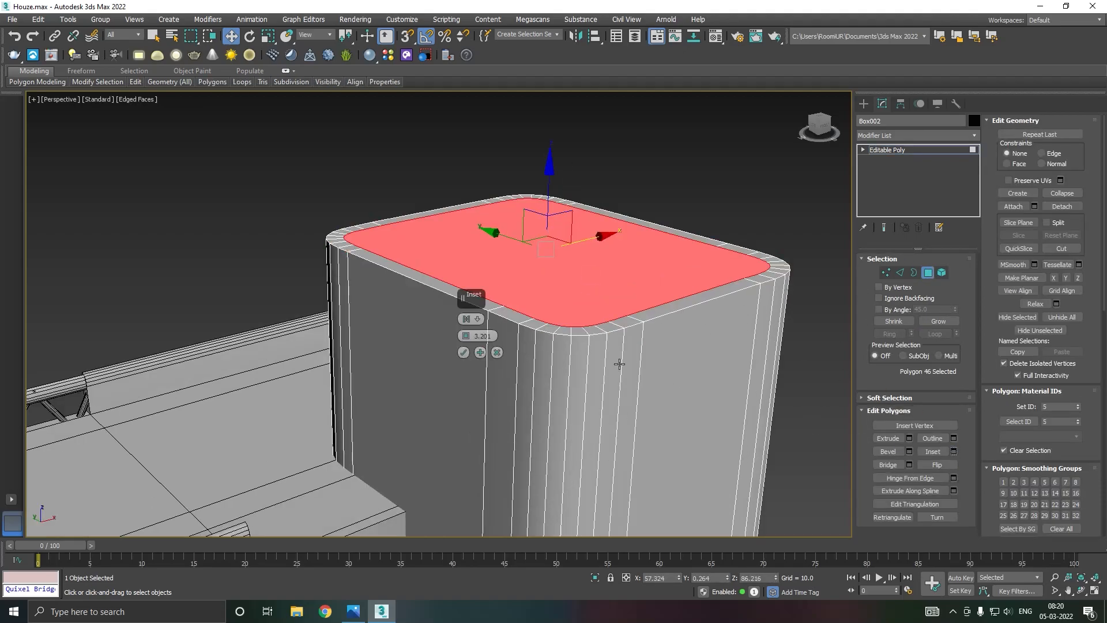
click(463, 353)
Select the full ring of polygons around the tower's roof and extrude it 2.584 upward as a rim.
click(567, 333)
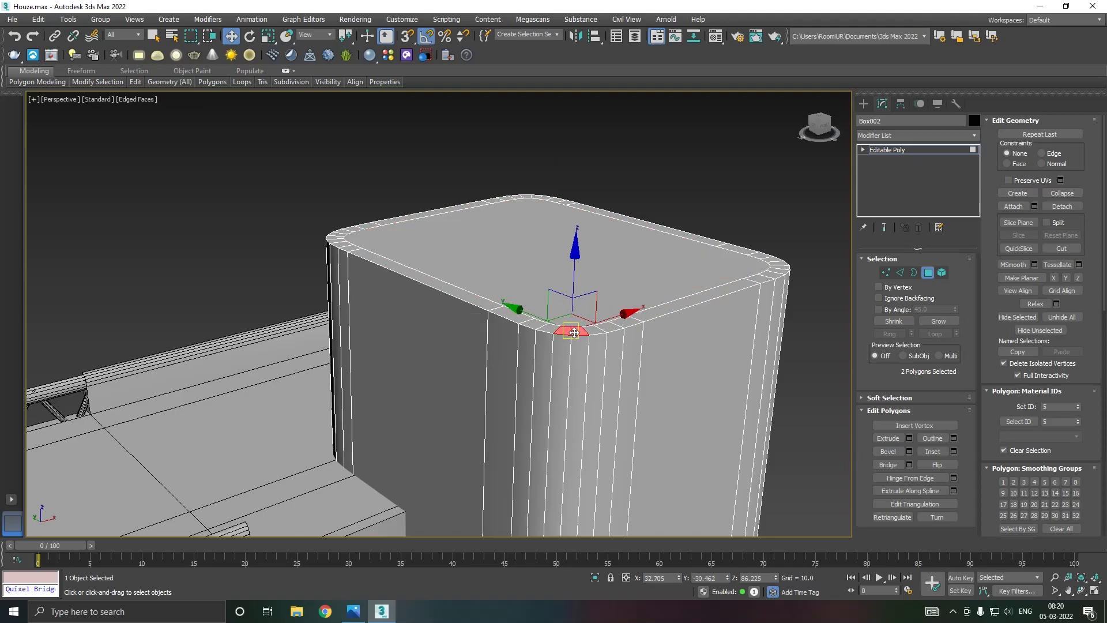
shift+click(575, 328)
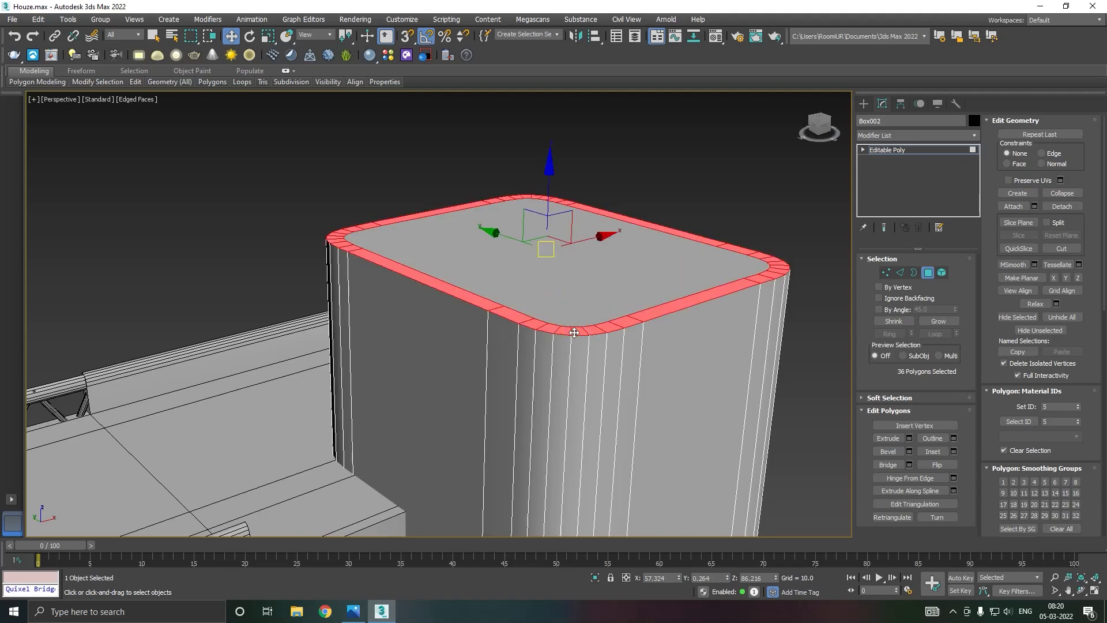
click(909, 438)
drag(464, 336, 474, 353)
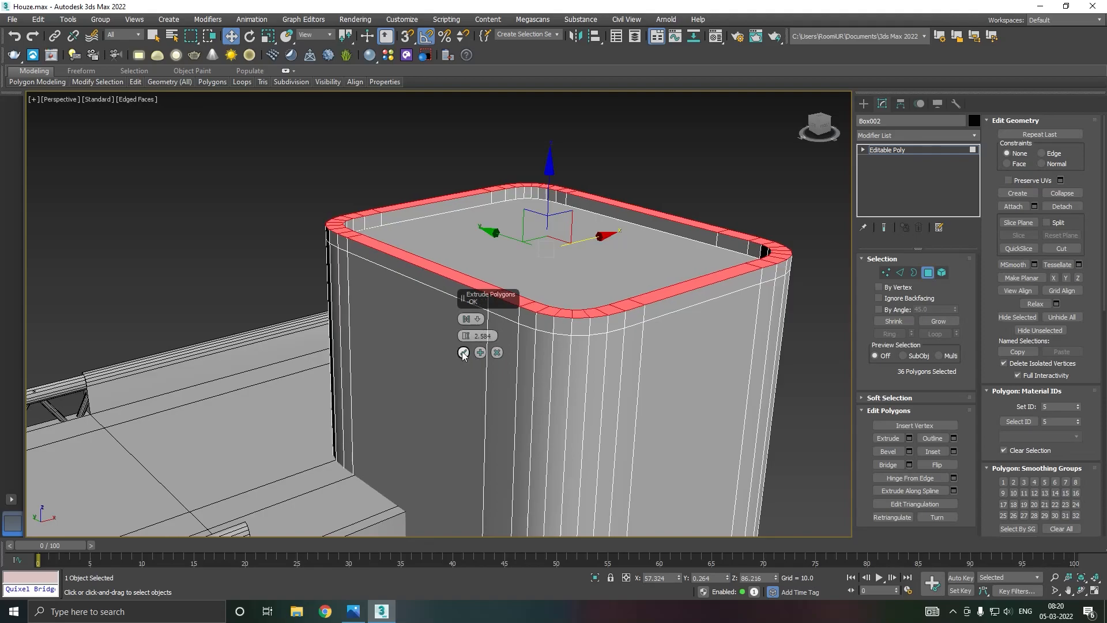
click(463, 352)
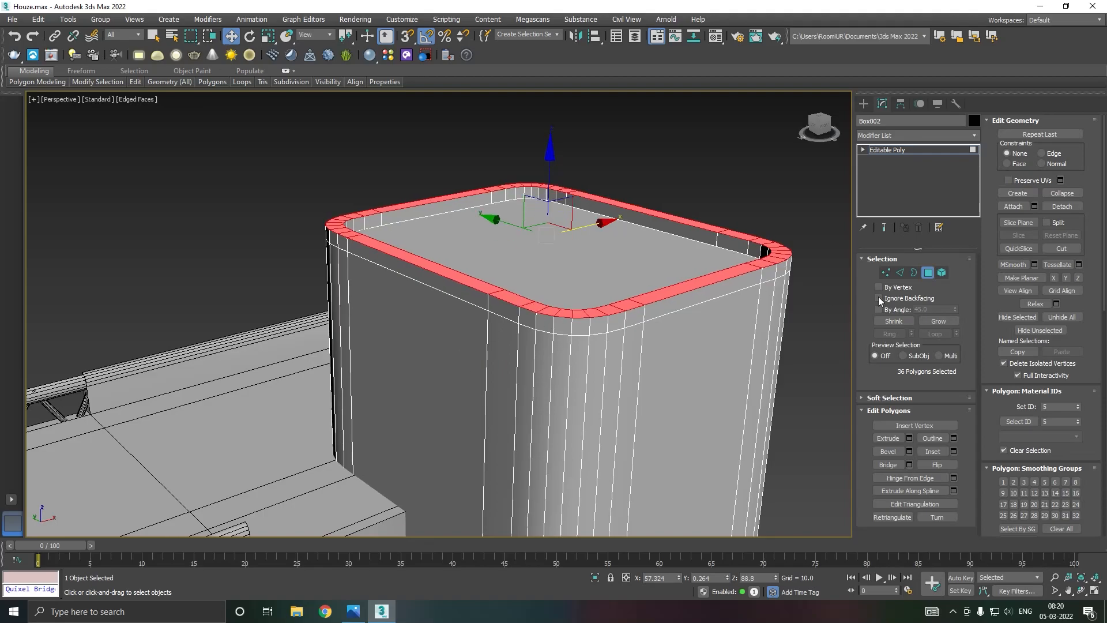
Chamfer the outer and inner top edge loops of the roof rim by 2.317 with 3 segments.
click(902, 271)
double_click(579, 321)
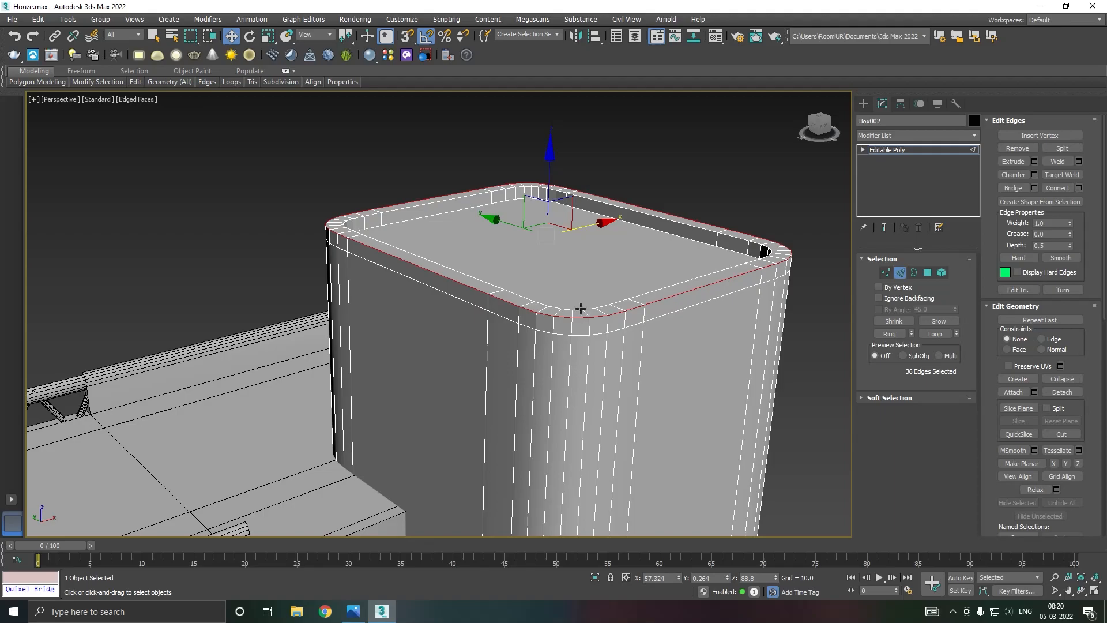
ctrl+double_click(581, 308)
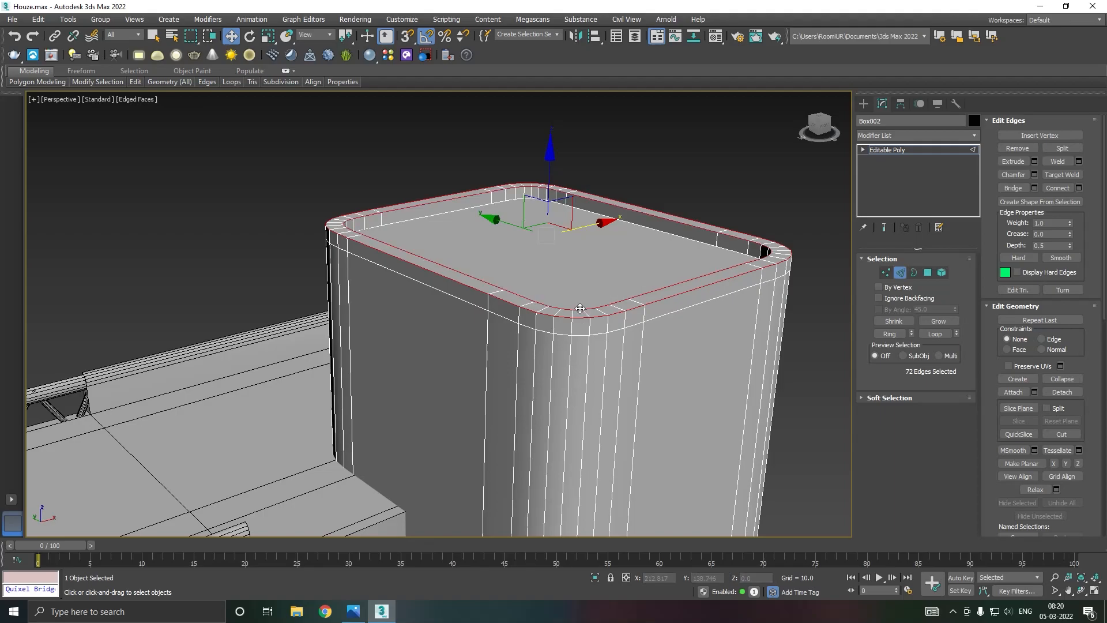
click(1034, 174)
scroll(546, 299, up, 3)
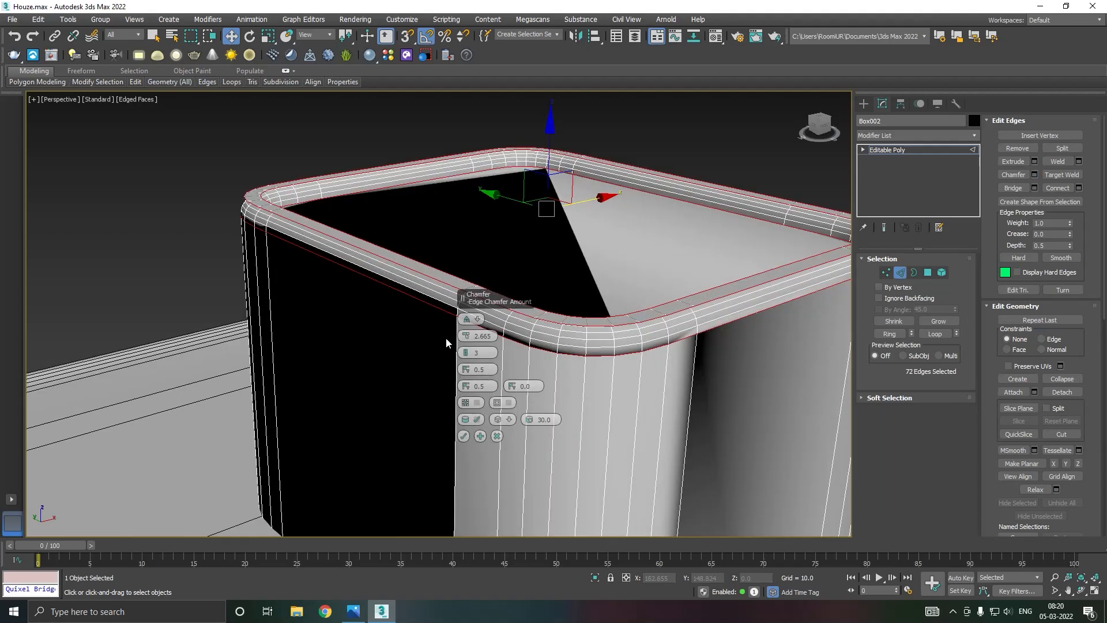
drag(469, 337, 466, 340)
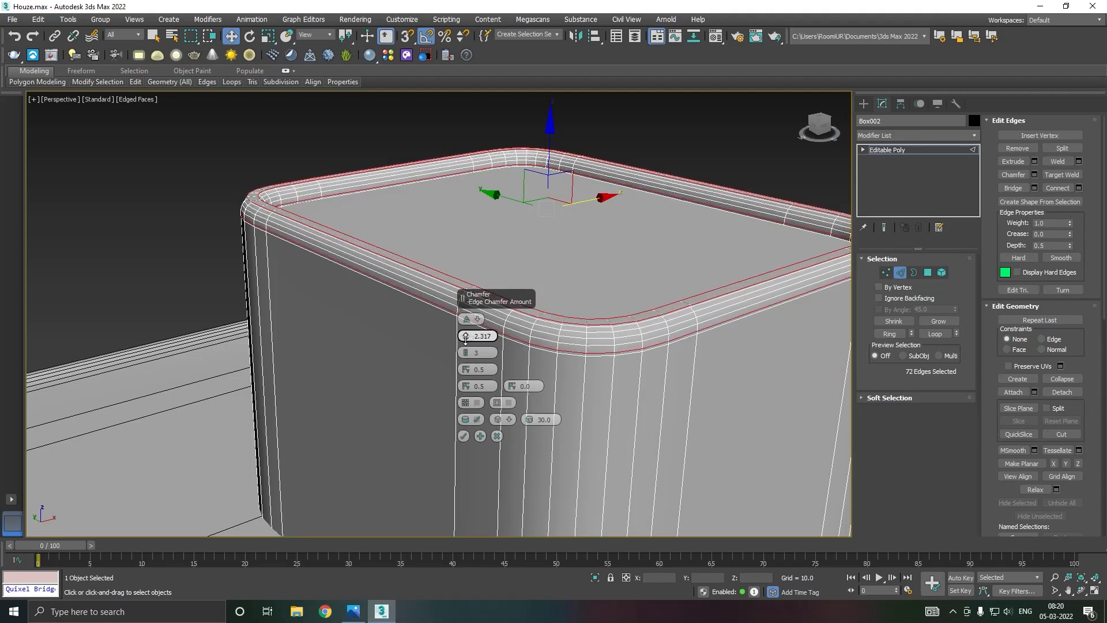
click(463, 436)
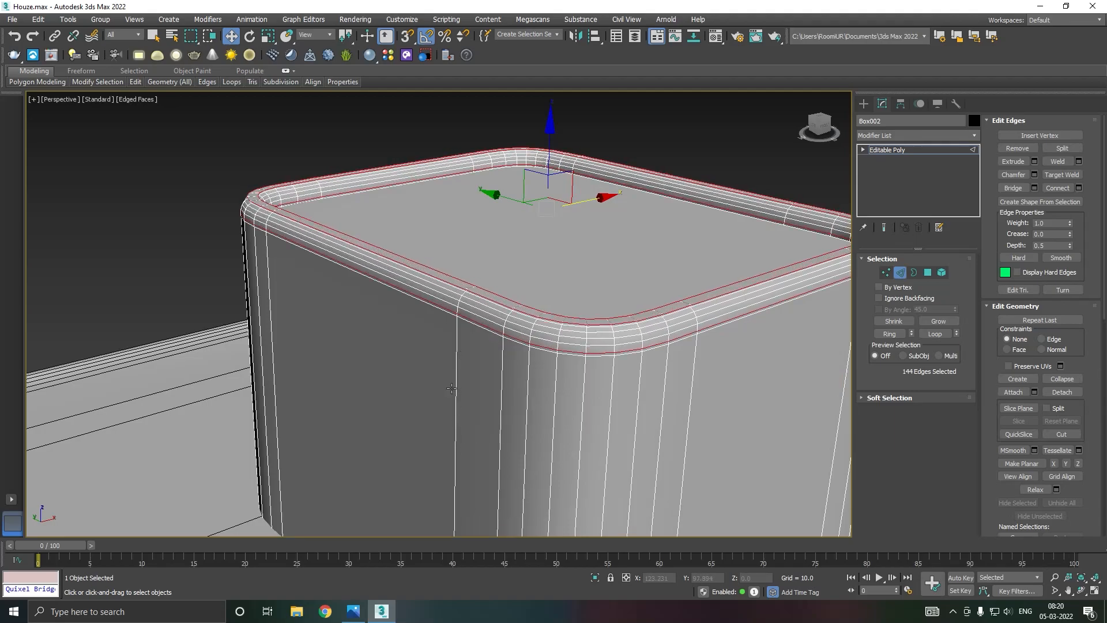
Remove the redundant closely spaced edge loops along the top of the rim and leave edge editing.
scroll(542, 310, up, 2)
double_click(550, 321)
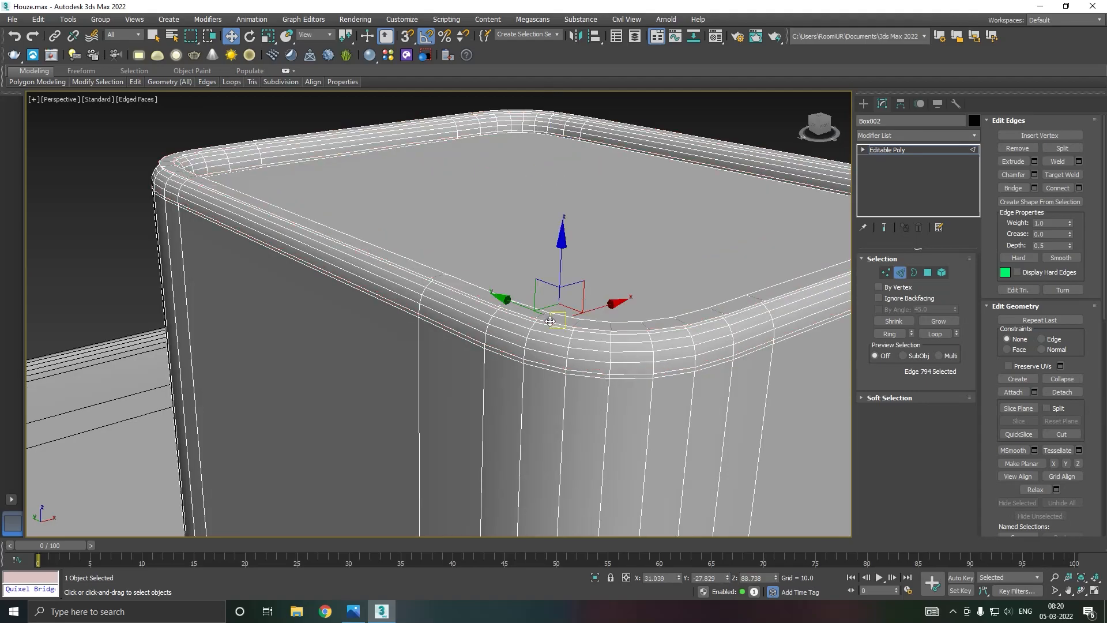
ctrl+double_click(559, 316)
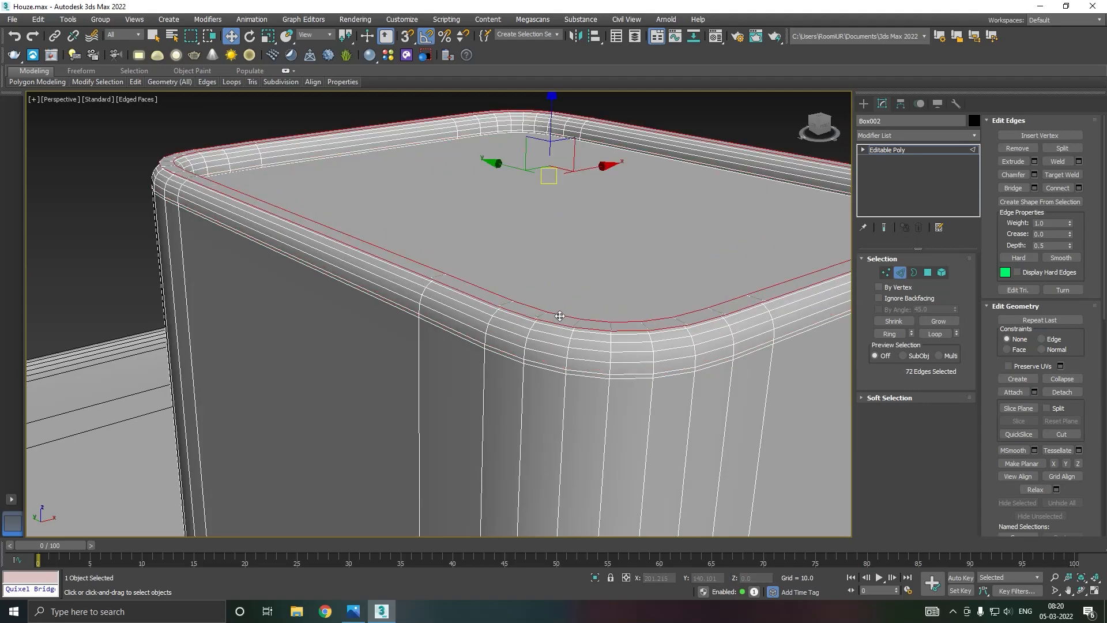
key(ctrl+BackSpace)
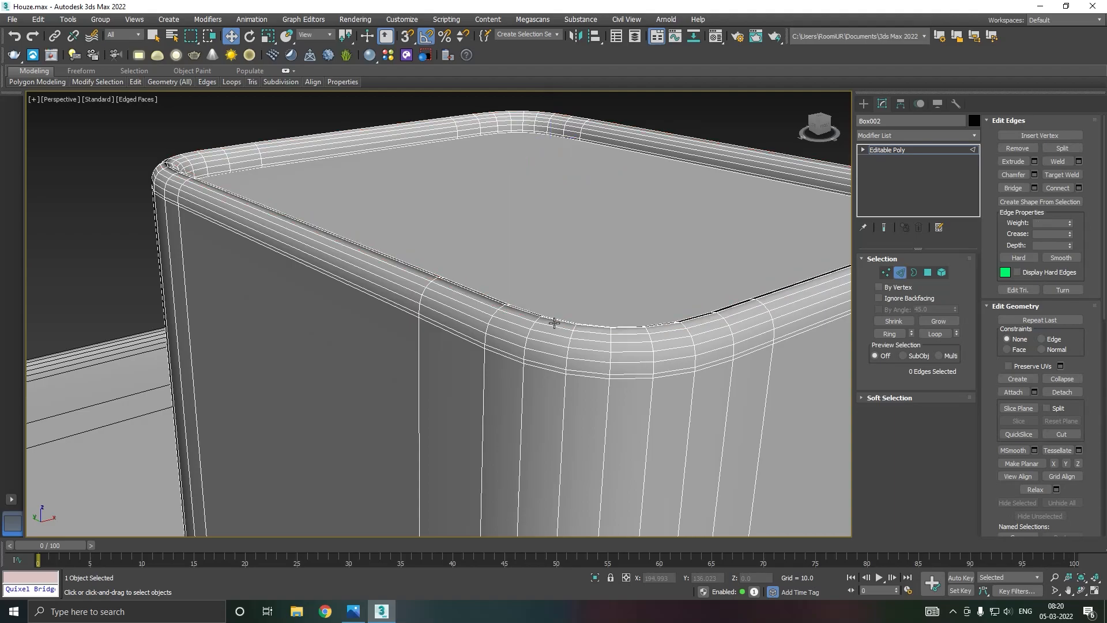
double_click(554, 319)
key(ctrl+BackSpace)
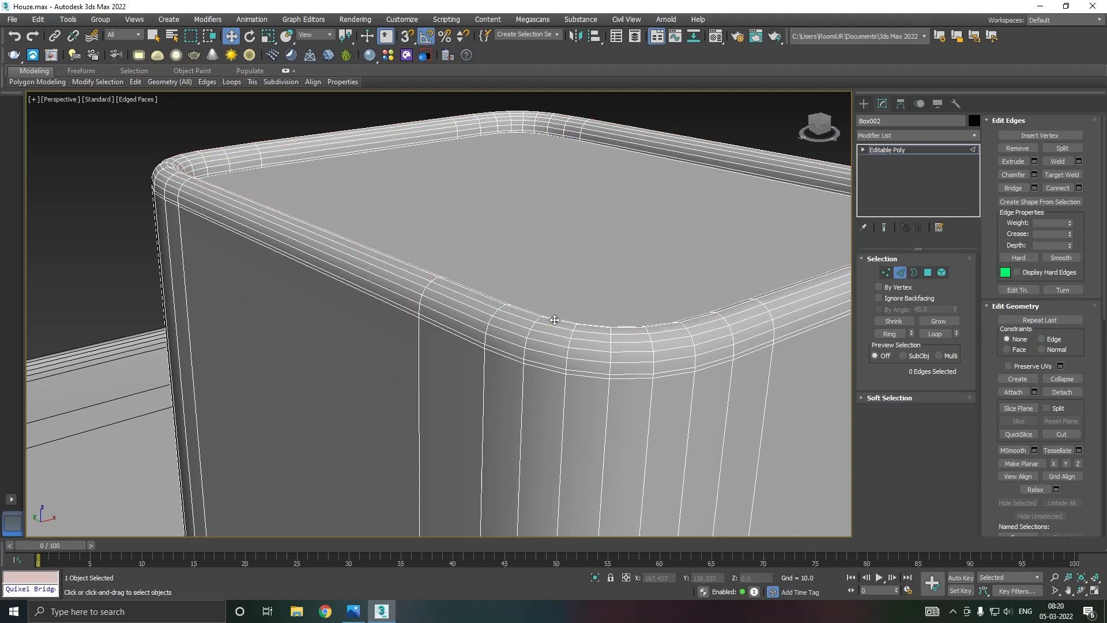
scroll(551, 322, down, 6)
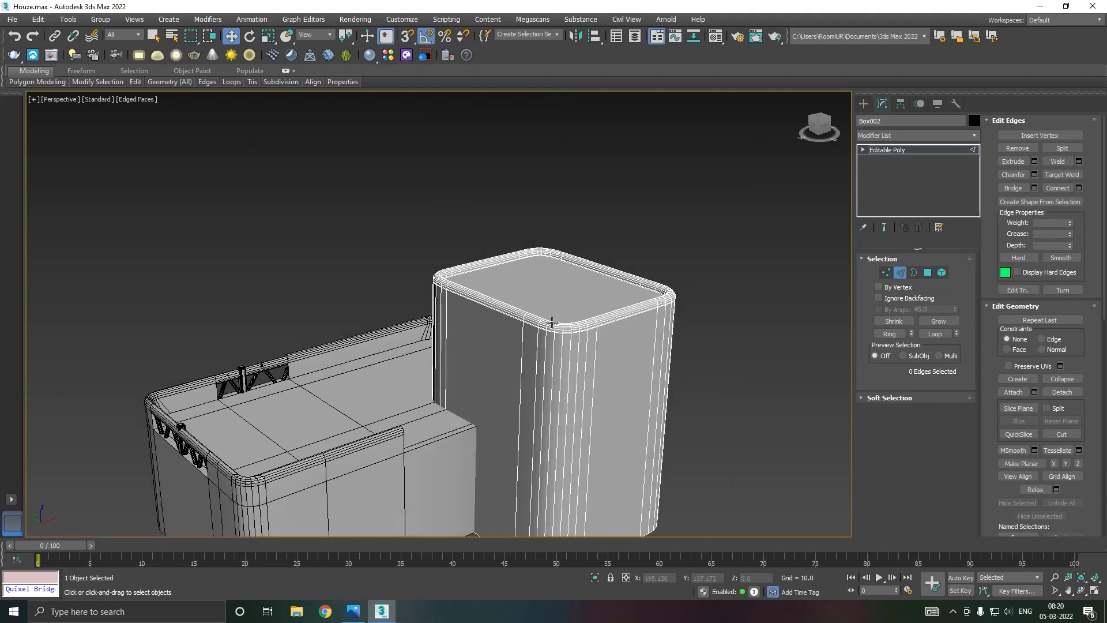
scroll(552, 322, down, 3)
middle_drag(546, 374, 575, 317)
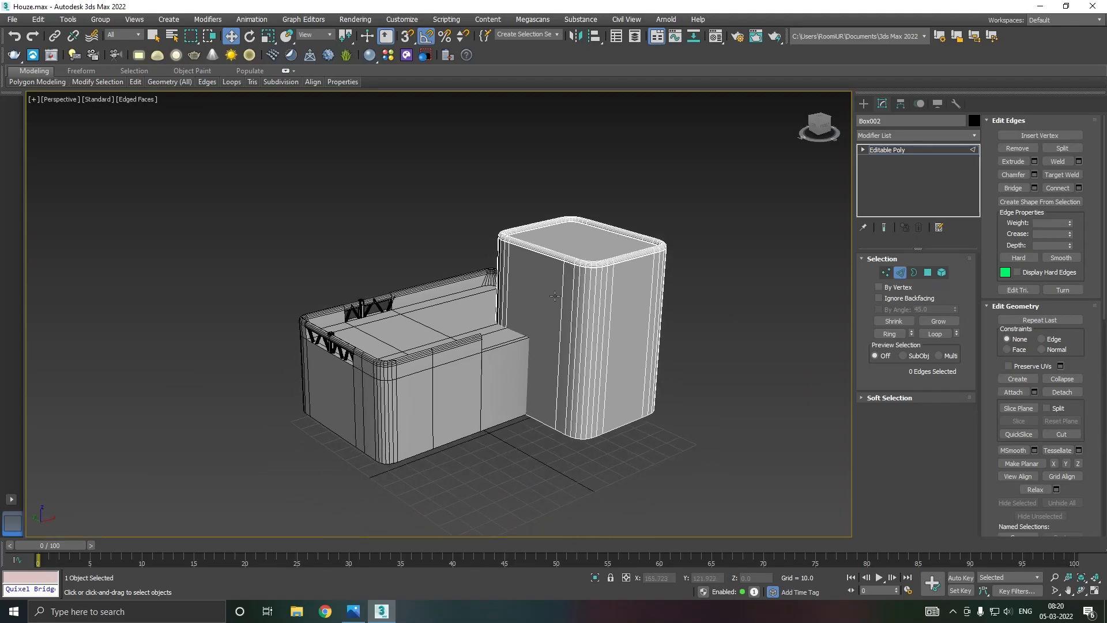
click(886, 151)
Raise all of the tower's top vertices along Z to about 99.48, leave vertex editing and clear the selection.
alt+middle_drag(744, 223, 740, 247)
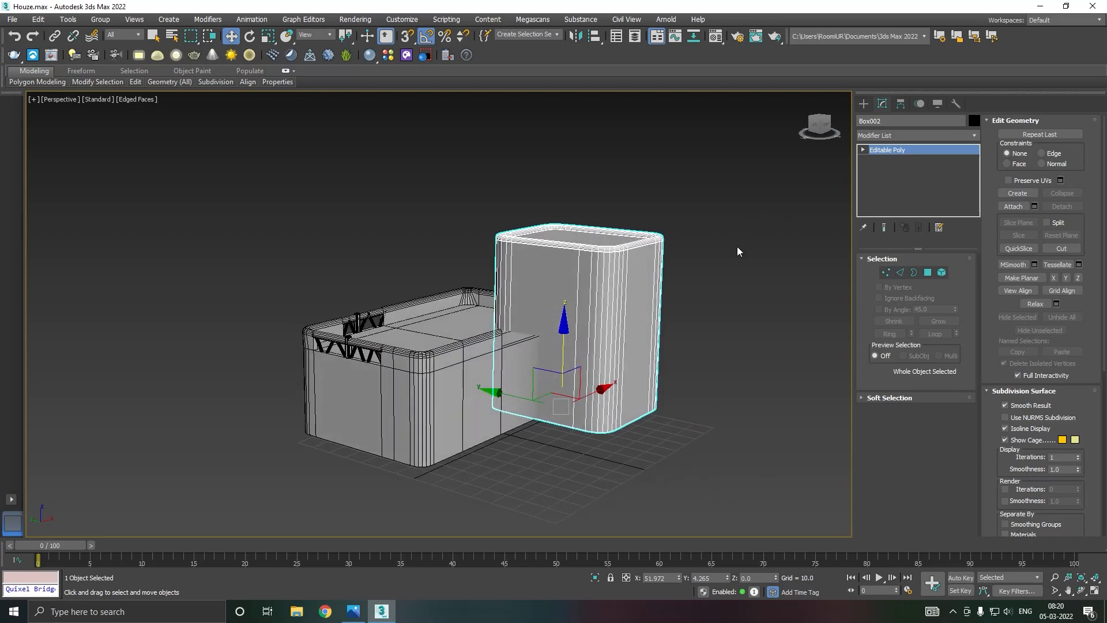
click(887, 271)
mouse_move(696, 231)
alt+middle_down()
mouse_move(628, 224)
mouse_move(679, 221)
alt+middle_up()
drag(378, 277, 379, 279)
drag(568, 200, 574, 172)
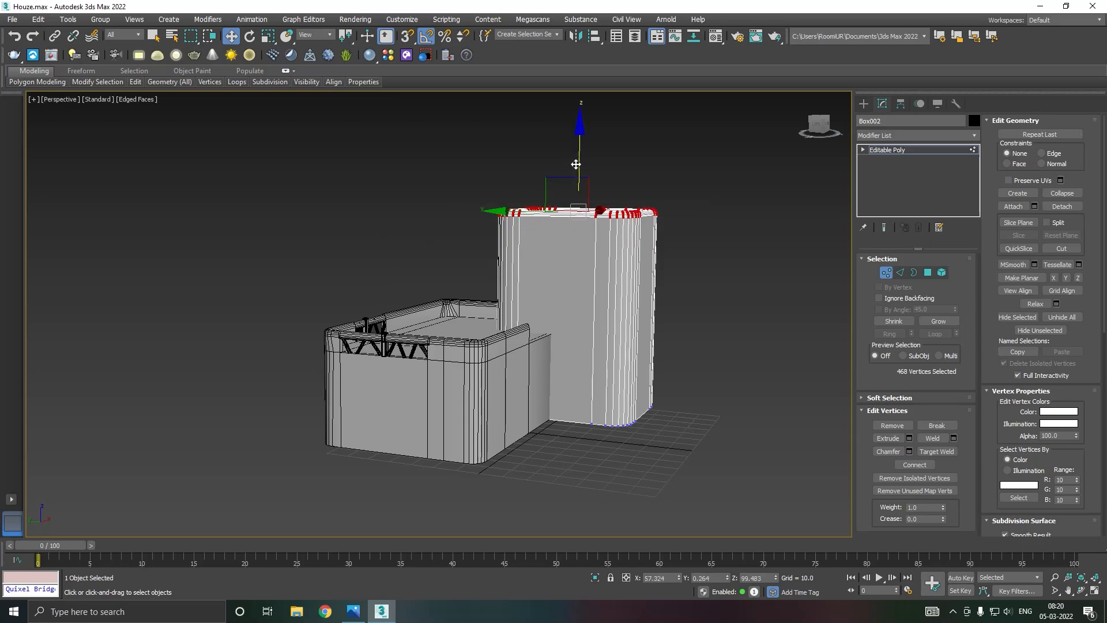
alt+middle_drag(596, 194, 577, 200)
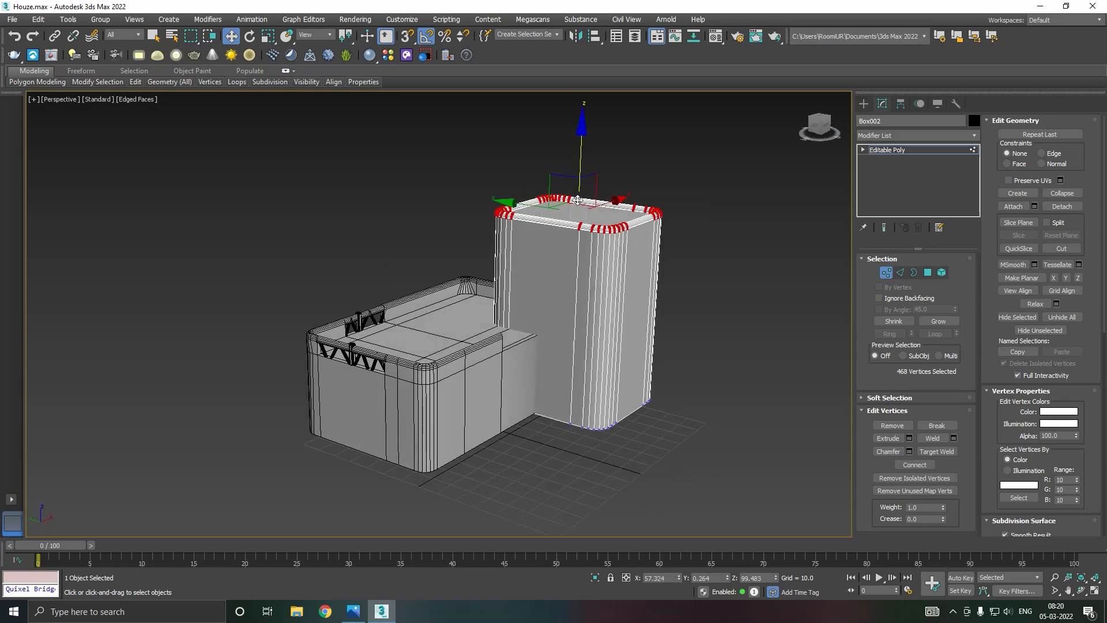
click(913, 149)
middle_drag(698, 288, 720, 275)
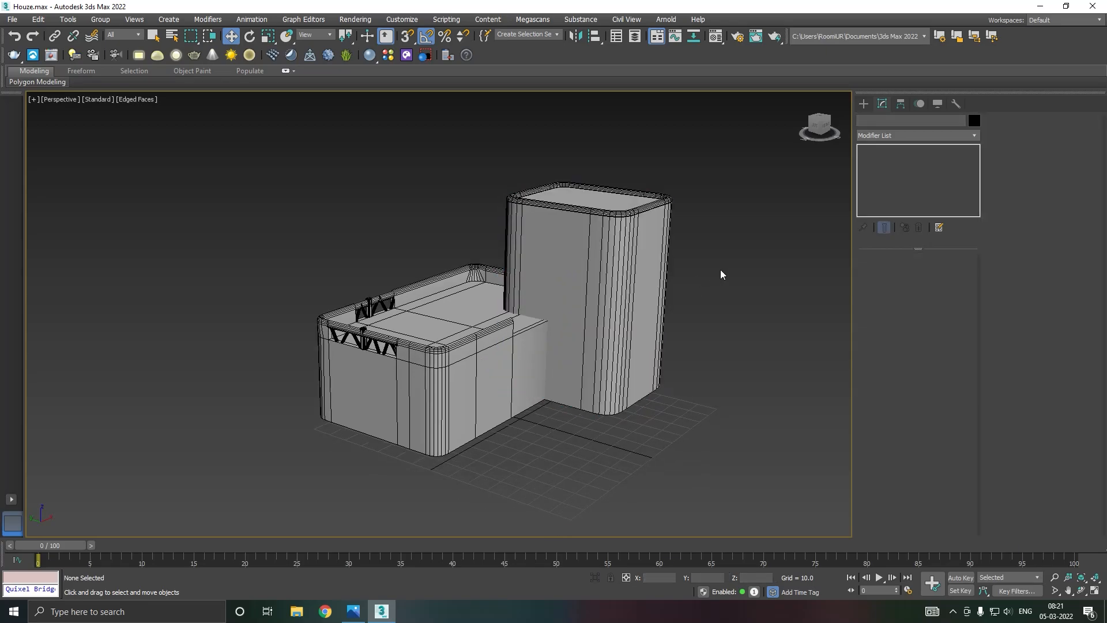
In the top view, draw a Straight Stair 70 long and 40 wide beside the lower block, with grid snapping on.
key(t)
scroll(260, 245, down, 5)
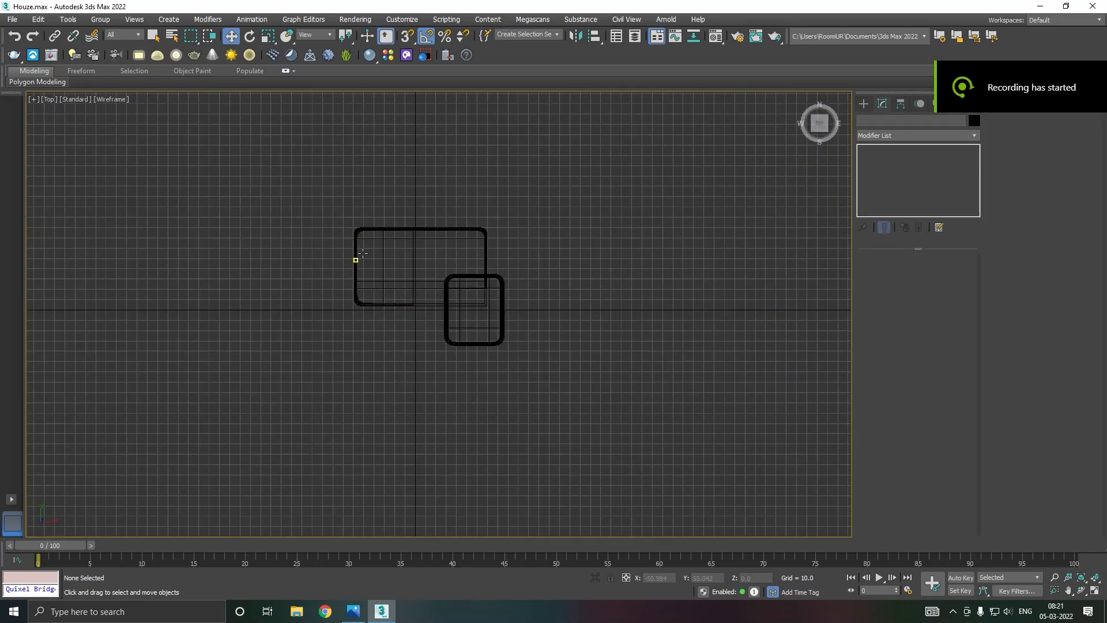
scroll(356, 312, up, 5)
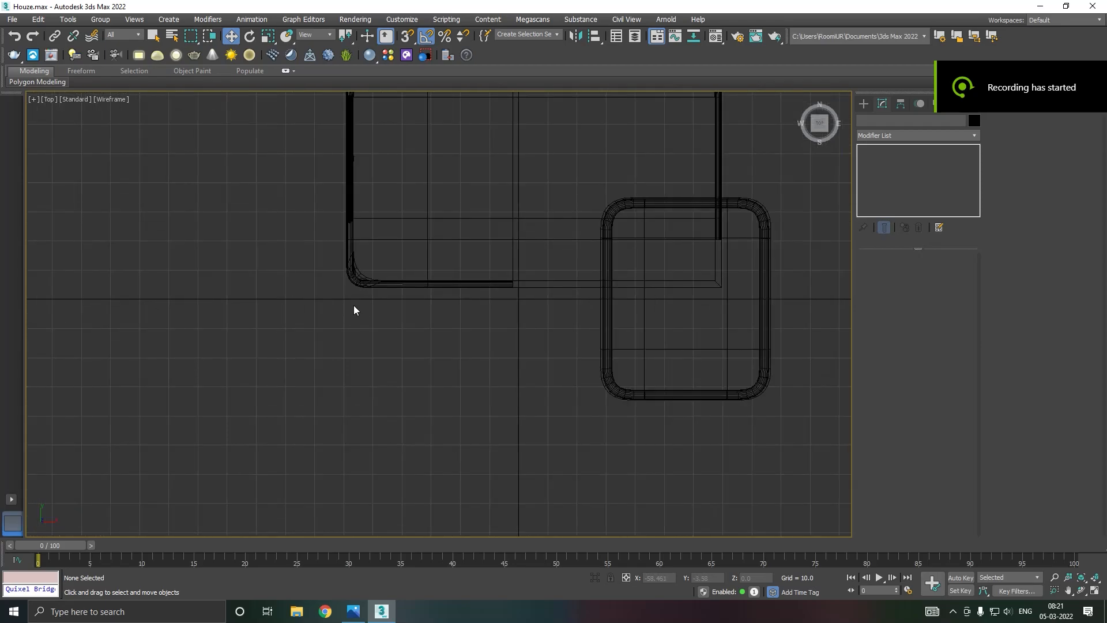
click(862, 104)
click(878, 122)
click(863, 121)
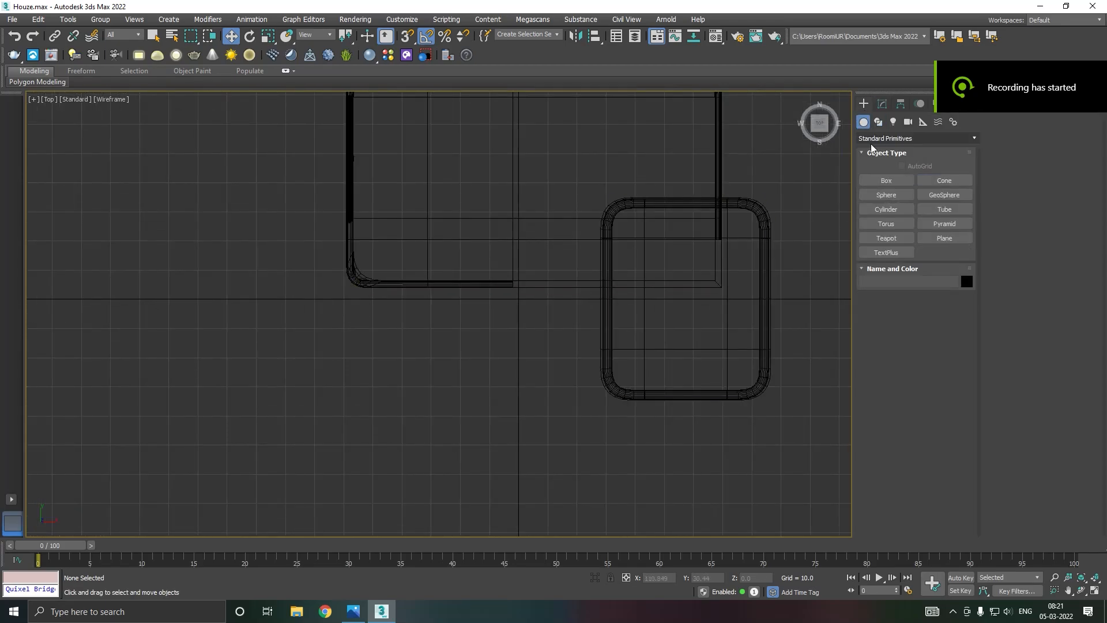
click(870, 139)
click(870, 275)
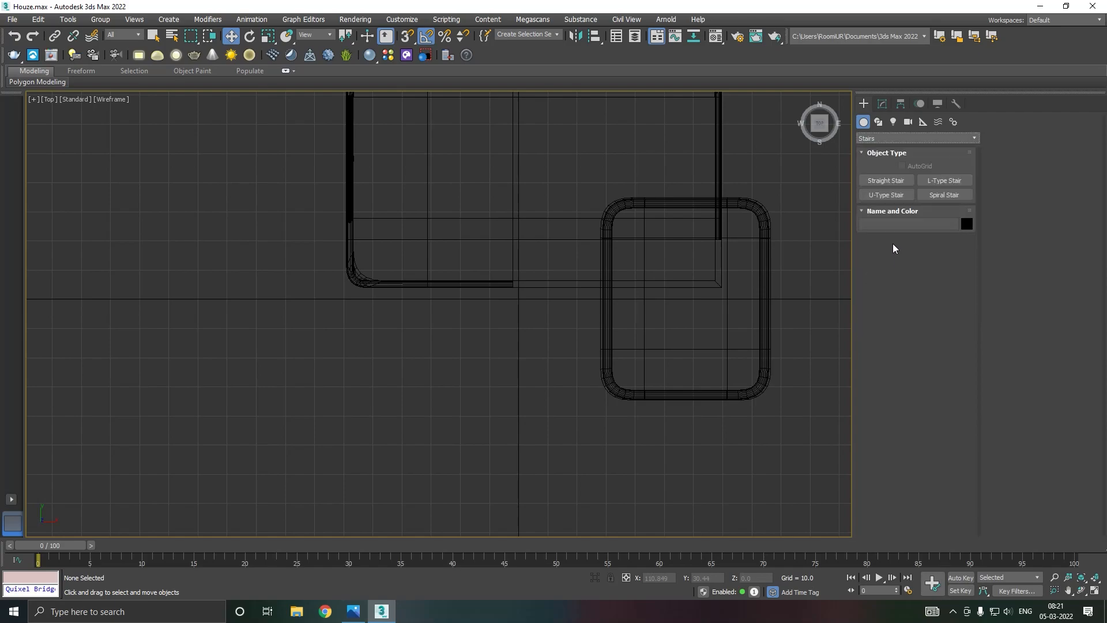
click(886, 180)
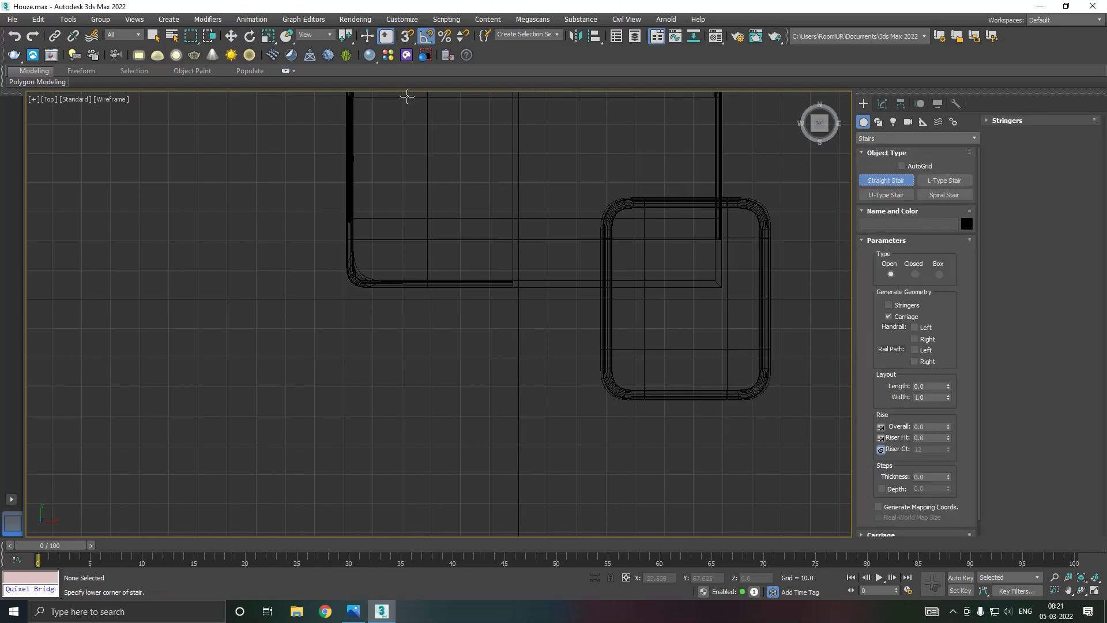
click(403, 37)
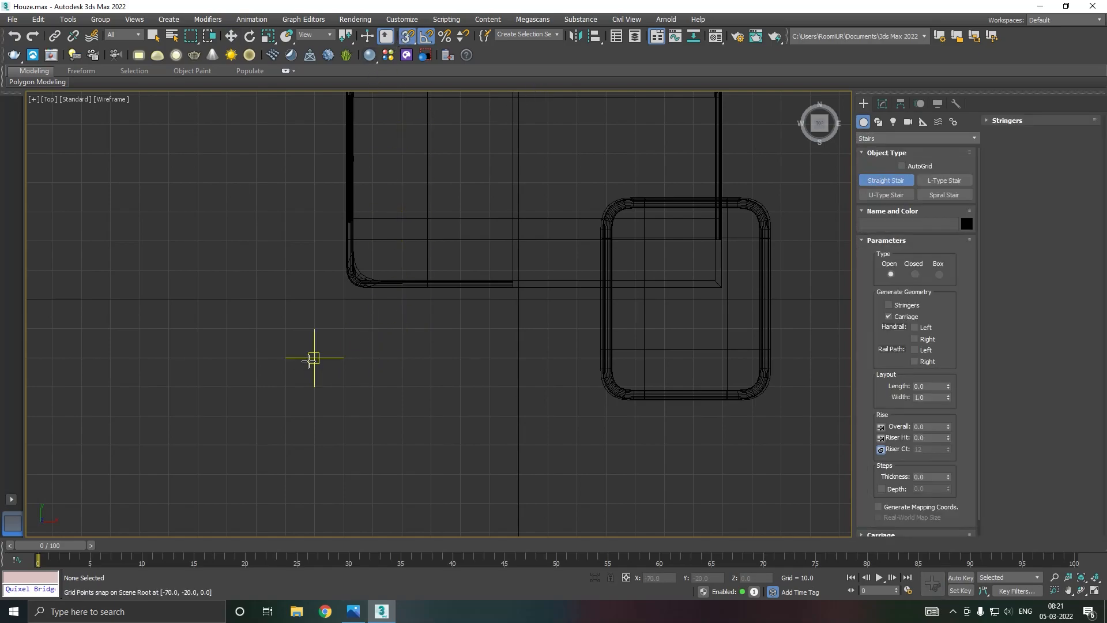
drag(314, 359, 519, 358)
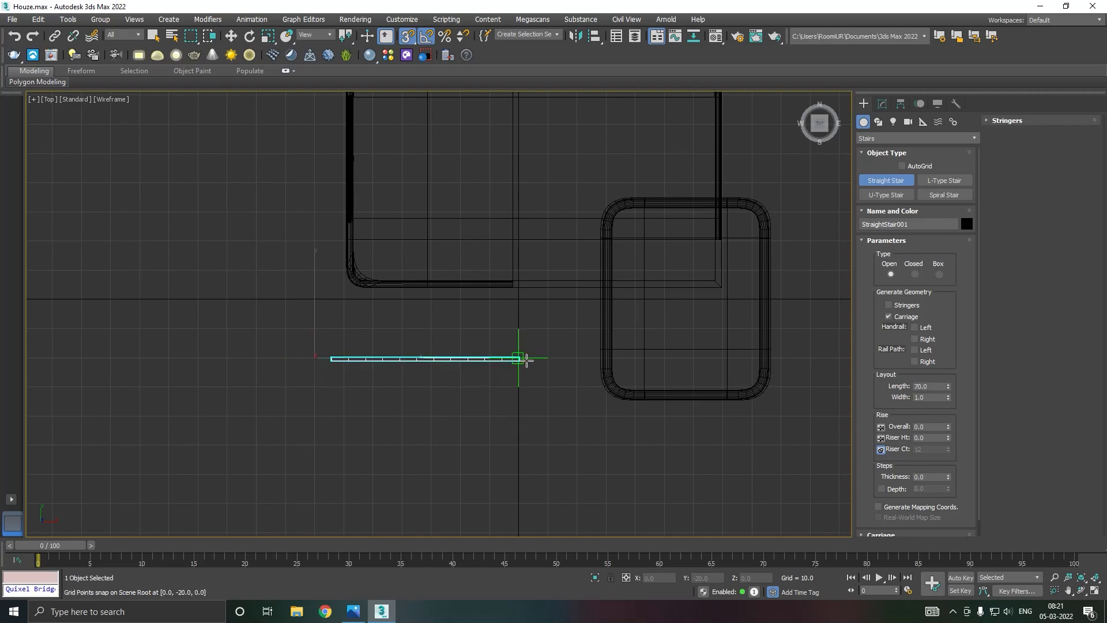
click(518, 469)
click(463, 395)
right_click(466, 402)
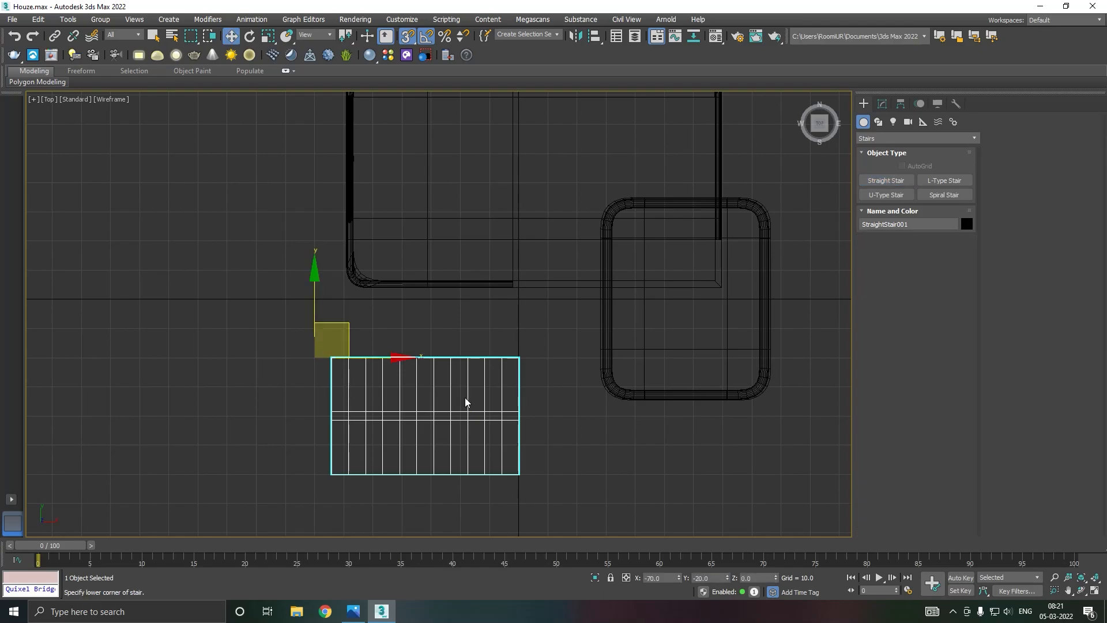
Return to the perspective view, turn snapping off and assign the 01 - Default material to the staircase.
key(p)
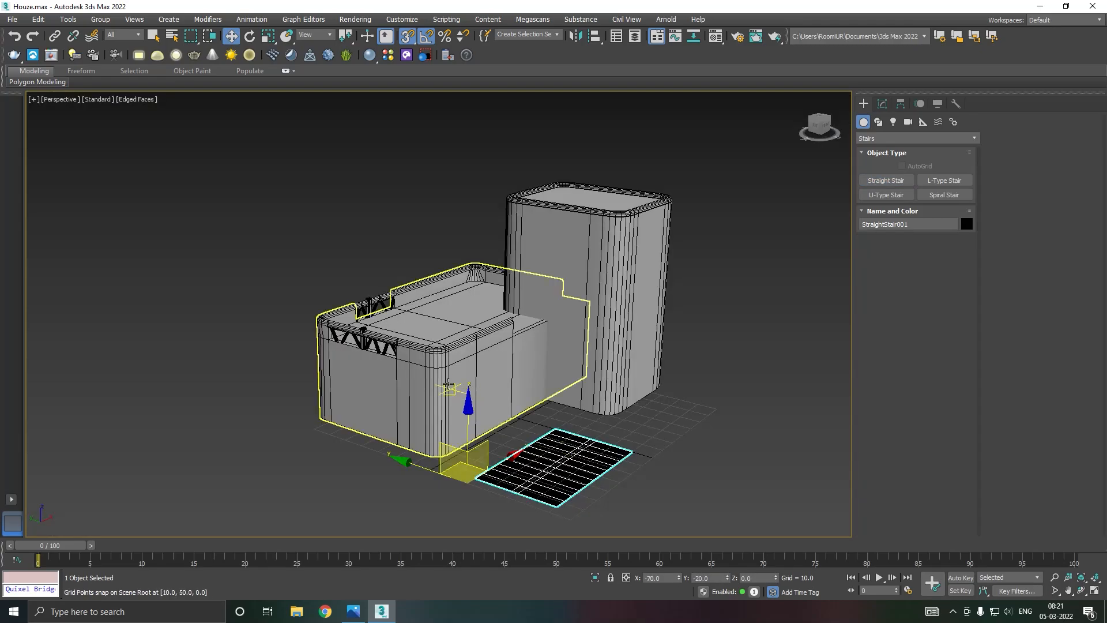
click(405, 36)
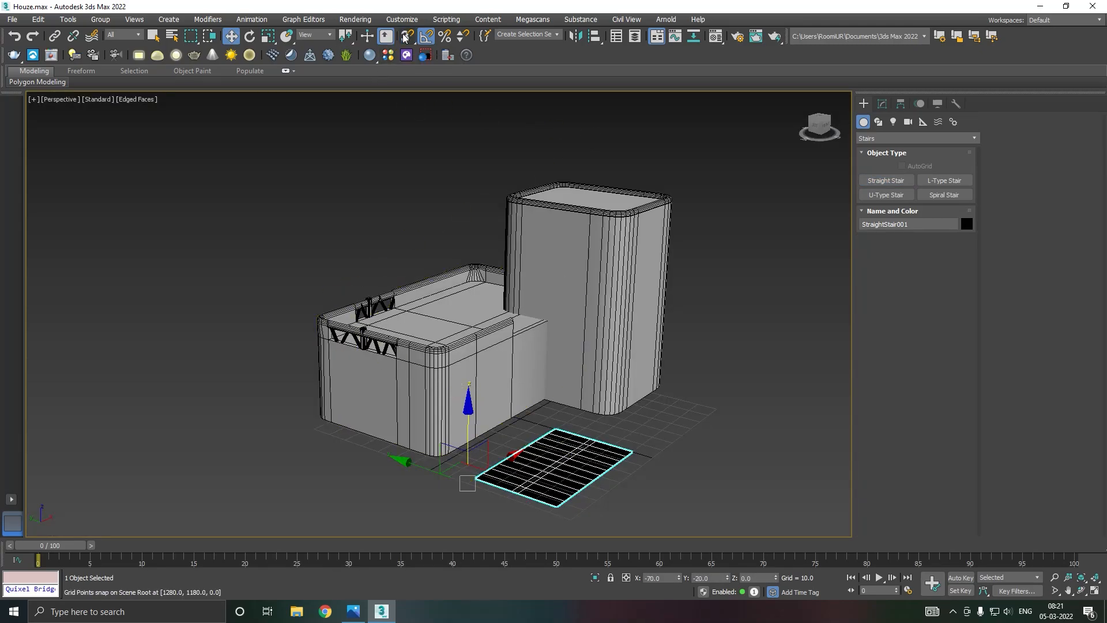
click(406, 55)
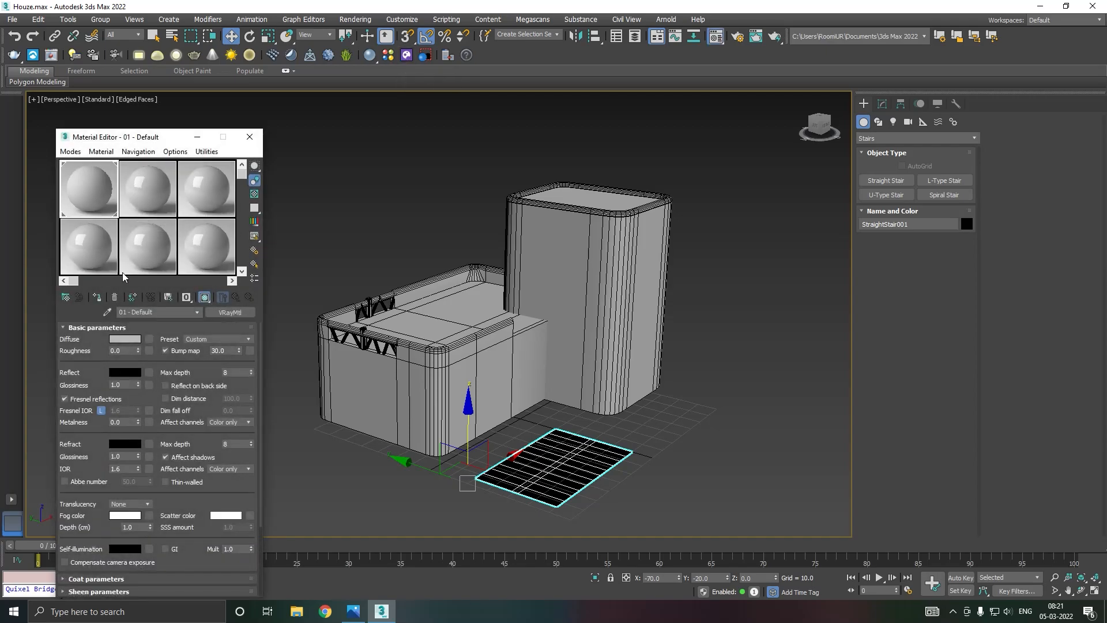
click(98, 297)
key(m)
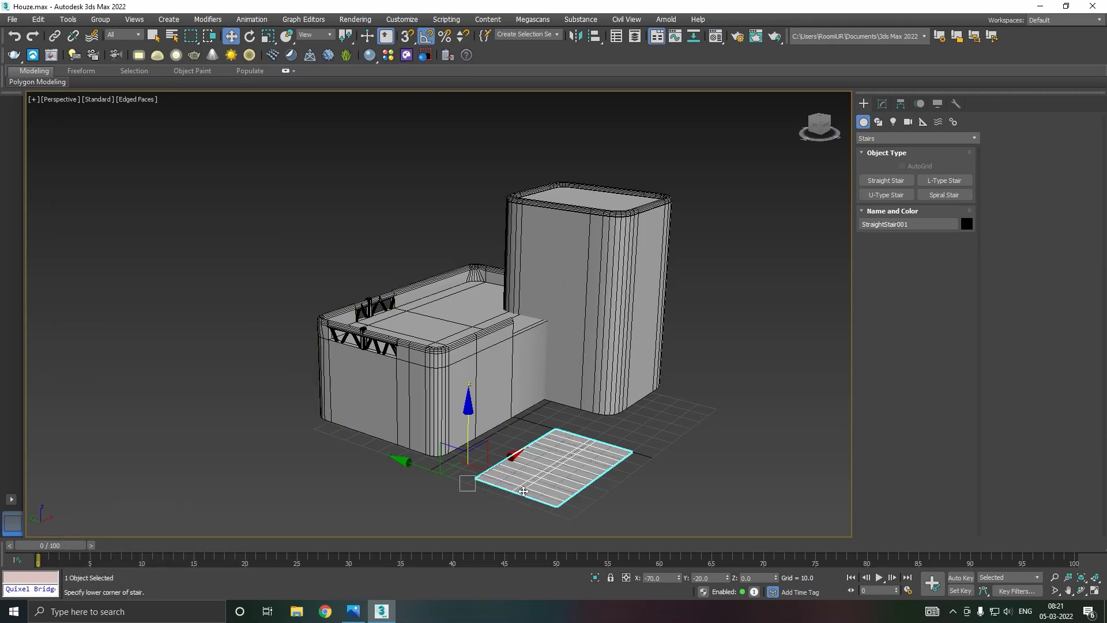
Center the staircase's pivot to the object using Affect Pivot Only.
scroll(523, 491, up, 2)
click(900, 104)
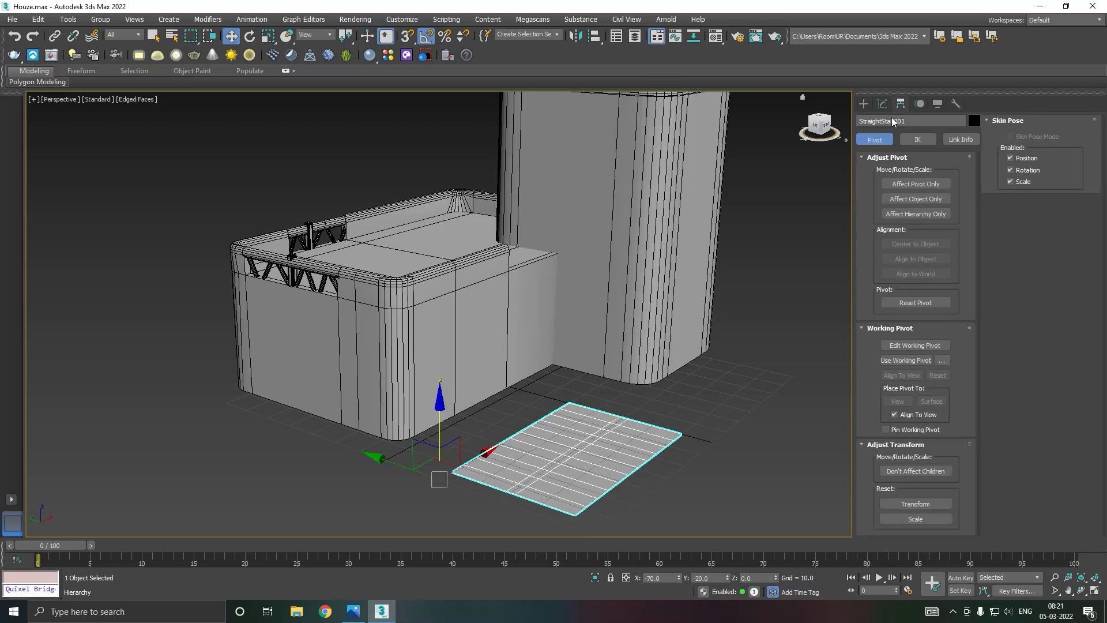
click(916, 183)
click(914, 243)
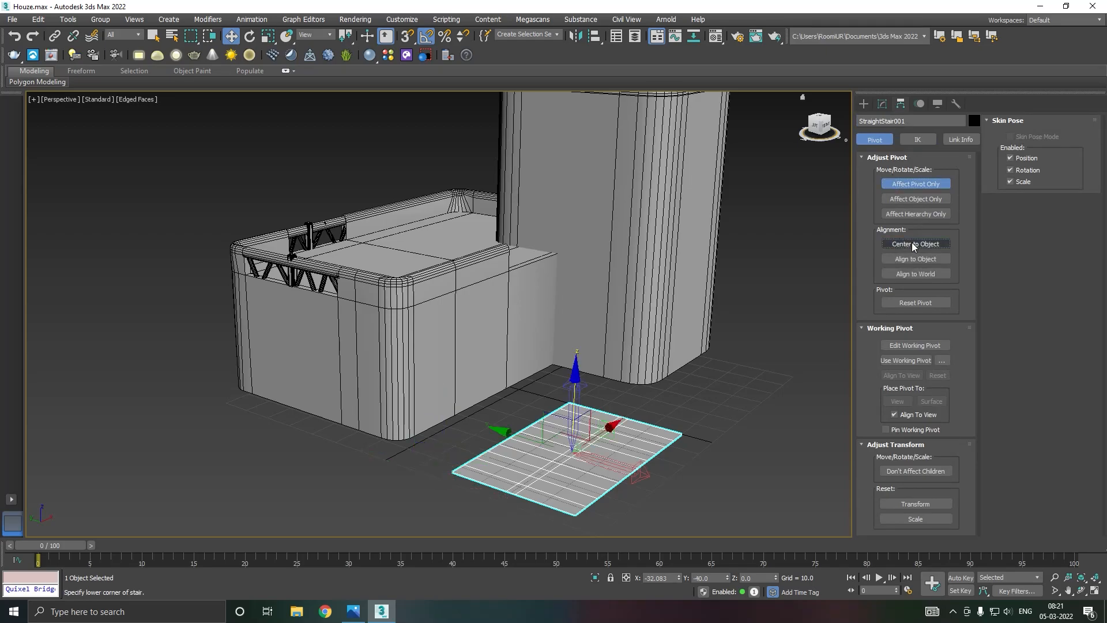
Raise the staircase's overall rise to 29.686.
click(883, 104)
drag(951, 458, 949, 313)
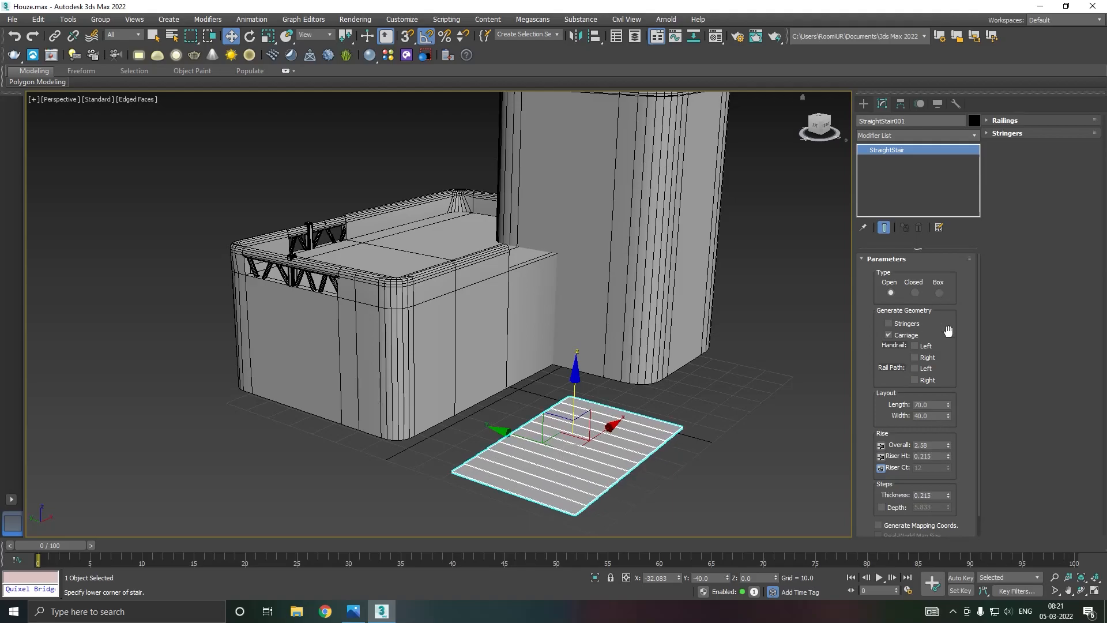
drag(946, 433, 944, 381)
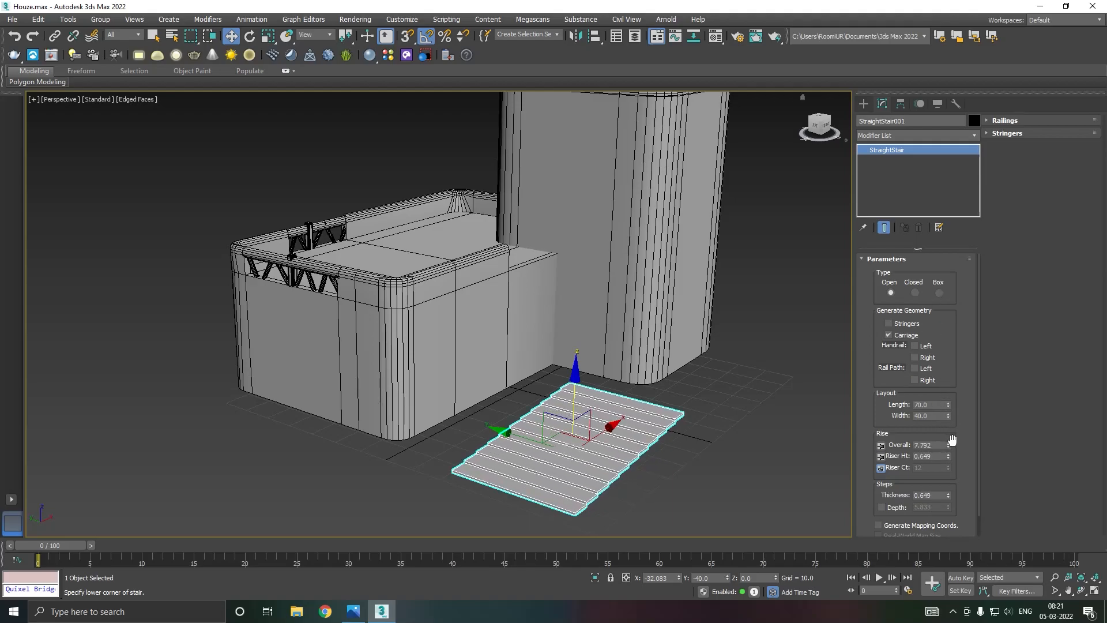
drag(949, 444, 903, 284)
Move the staircase toward the corner between the lower block and the tower, and change its type to Box.
drag(517, 438, 428, 405)
drag(519, 404, 580, 372)
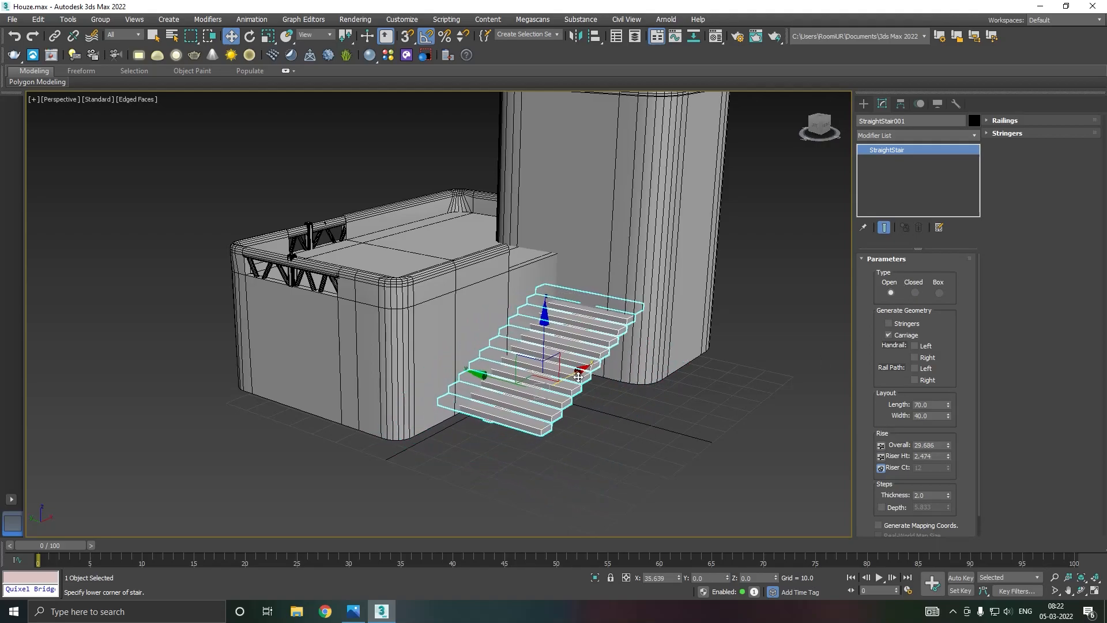
click(917, 294)
click(938, 293)
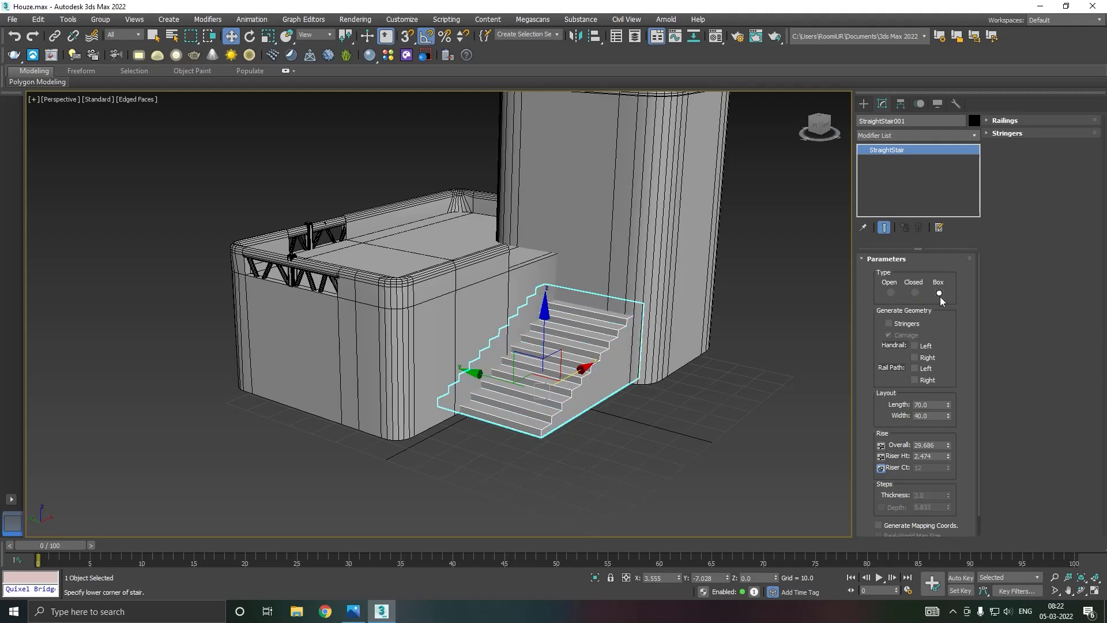
Position the box staircase alongside the lower block's side wall, at about X -11.7 and Y -13.3.
alt+middle_drag(689, 346, 657, 367)
alt+middle_drag(568, 374, 569, 348)
scroll(435, 380, up, 2)
drag(551, 382, 567, 389)
drag(660, 399, 629, 391)
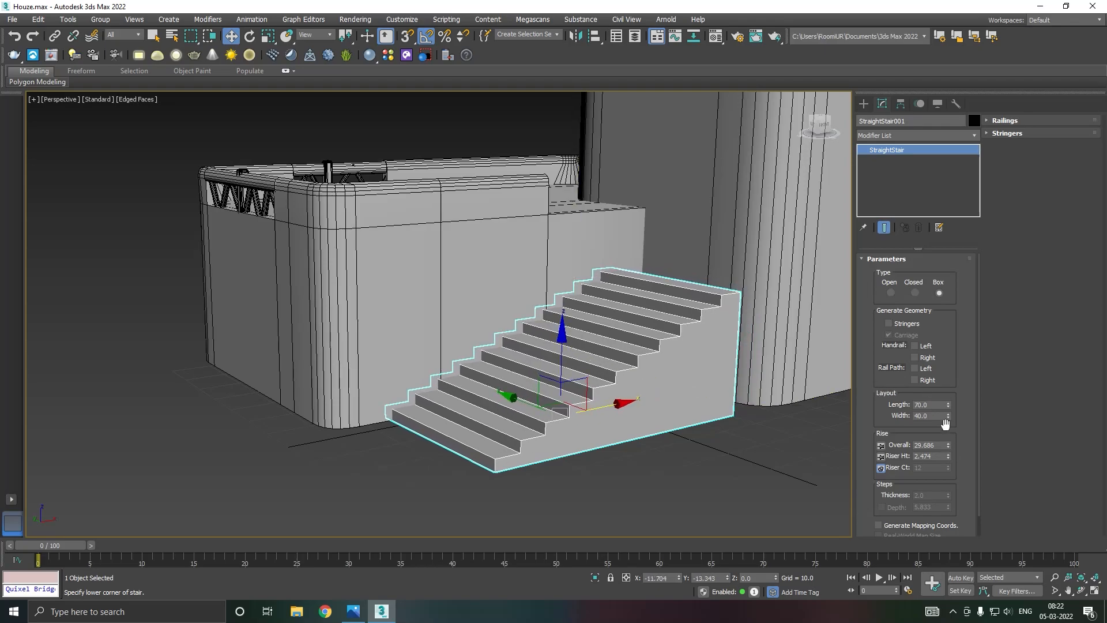
Set the staircase's length to 84.7, width to 28.8 and overall rise to 46.607, and slide it along X to about -16.6.
mouse_move(947, 403)
mouse_down()
mouse_move(948, 390)
mouse_move(948, 442)
mouse_move(931, 408)
mouse_up()
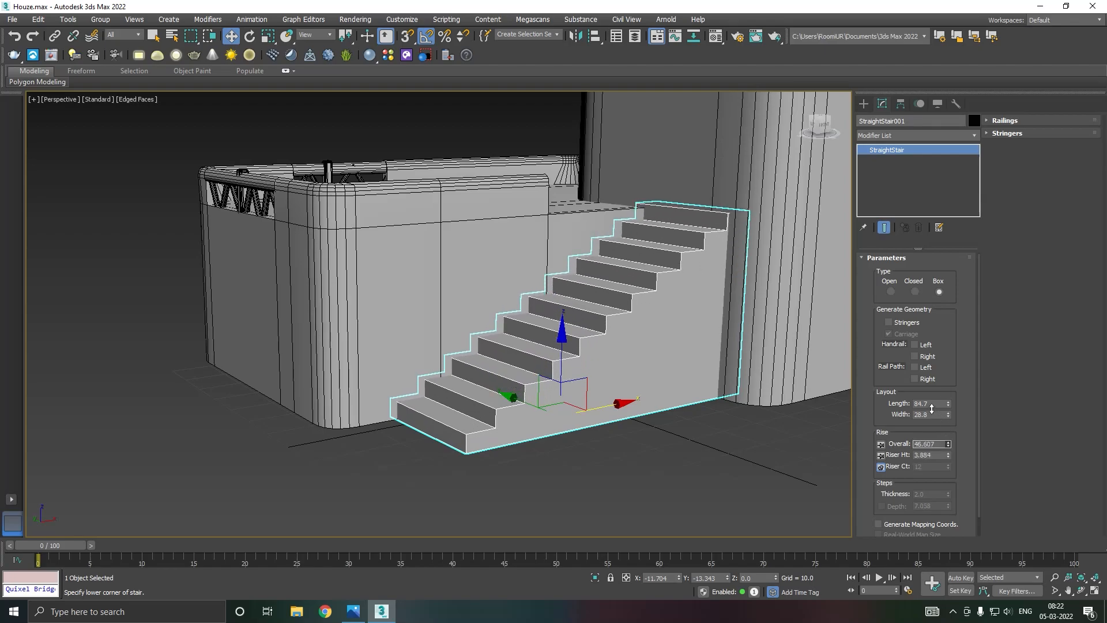
alt+middle_drag(829, 396, 830, 416)
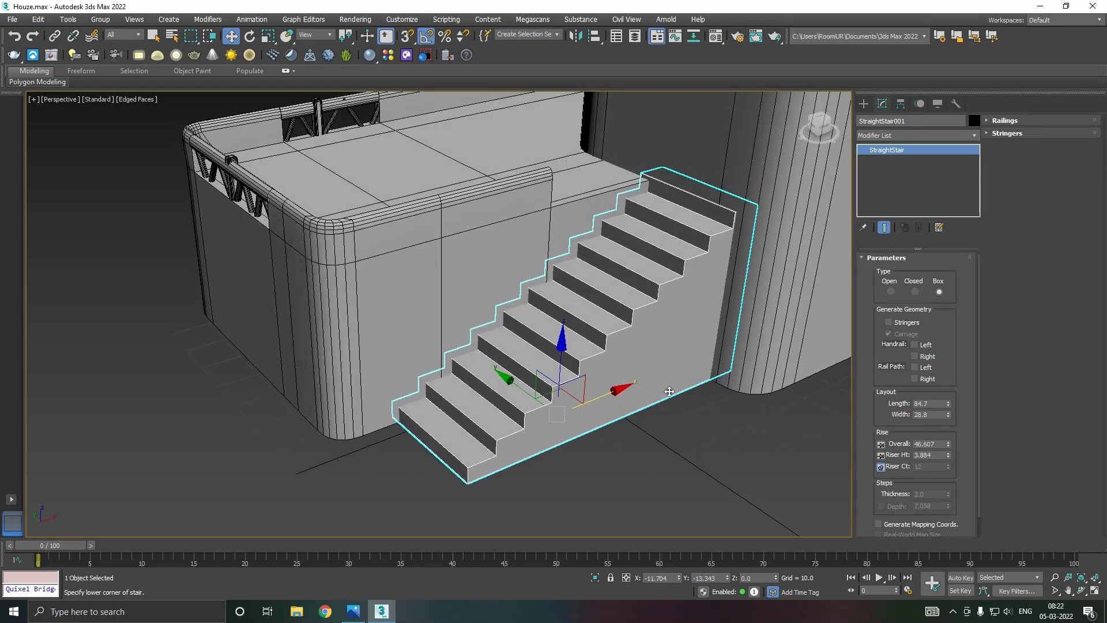
drag(618, 391, 602, 394)
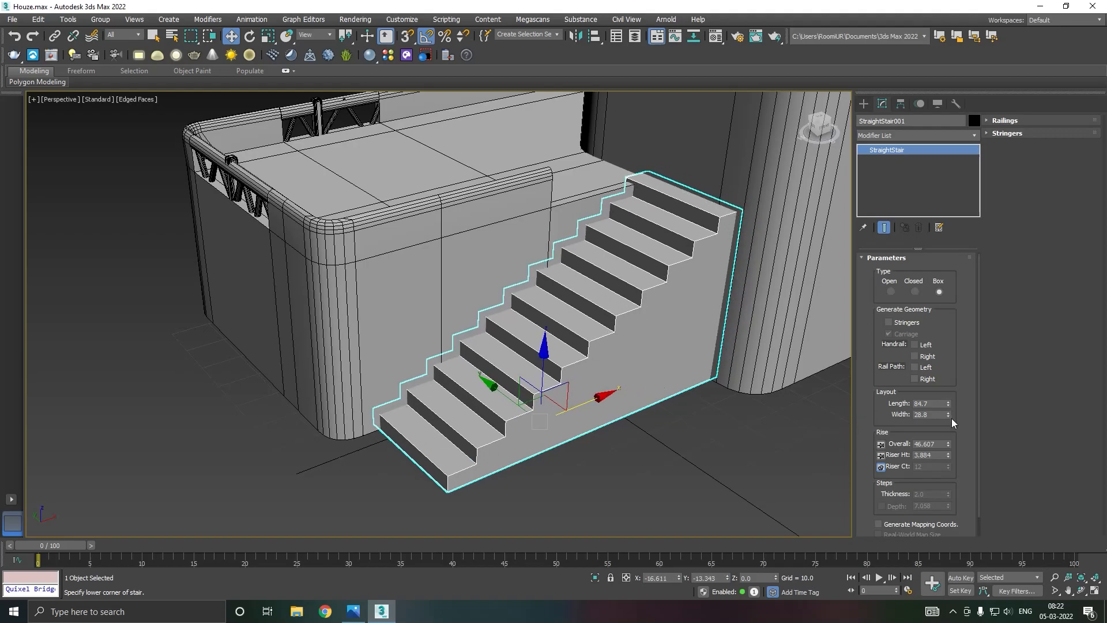
Set the staircase's overall rise to 45.675 and length to 71.995, and shift it along X to about -17.46.
drag(947, 444, 946, 444)
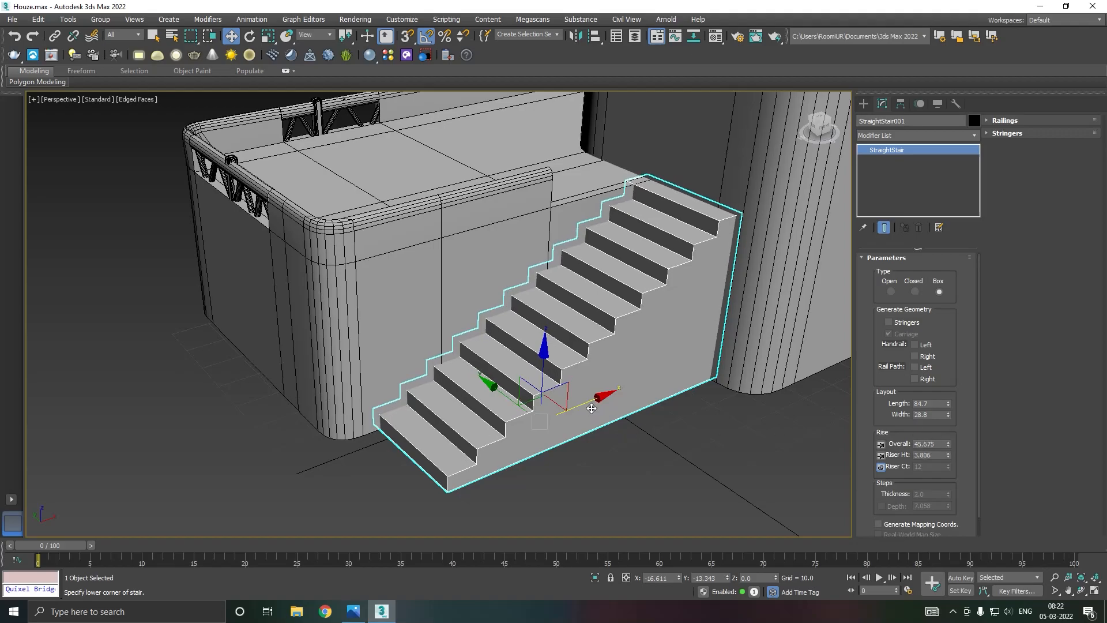
mouse_move(587, 402)
mouse_down()
mouse_move(517, 411)
mouse_move(586, 382)
mouse_up()
drag(947, 404, 949, 413)
alt+middle_drag(706, 362, 648, 377)
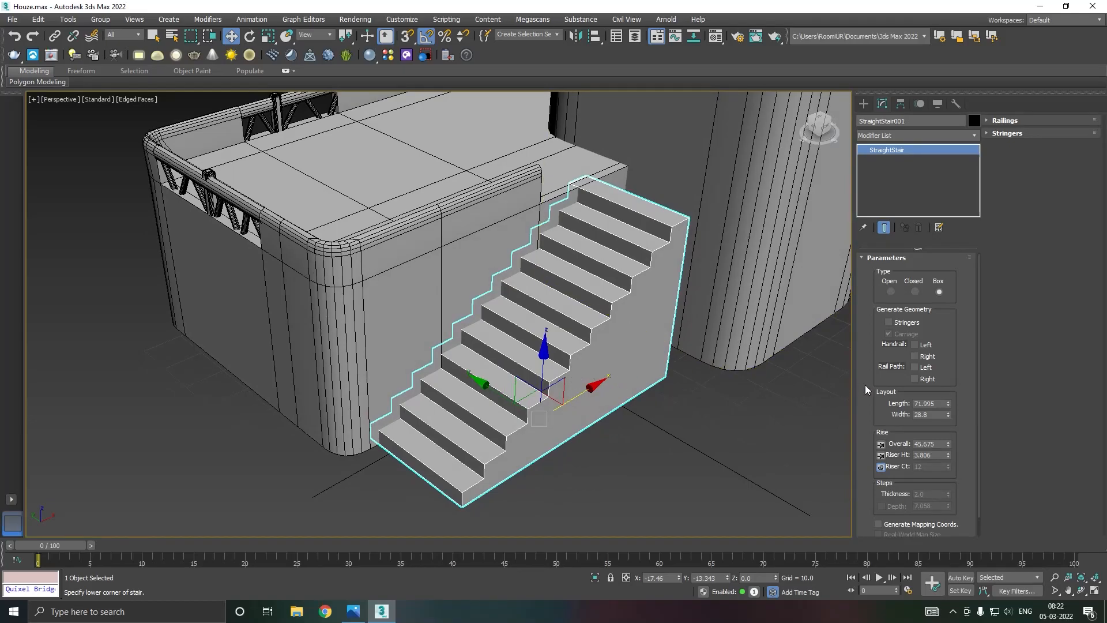
Scale the staircase down slightly and uniformly, and slide it along X to about -21.1.
key(r)
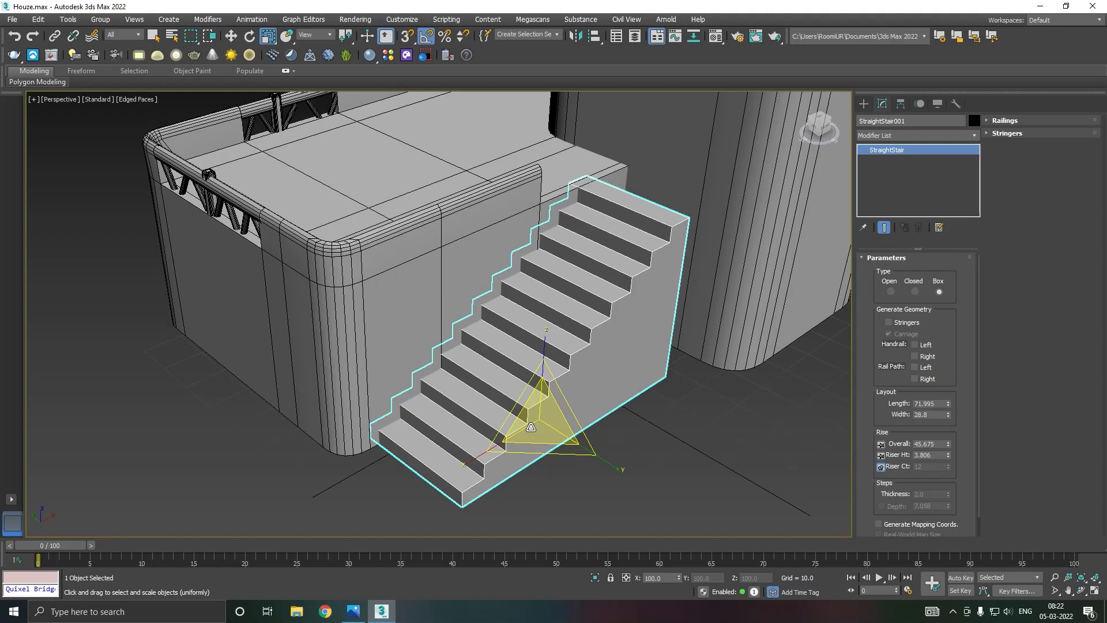
drag(531, 426, 530, 433)
key(w)
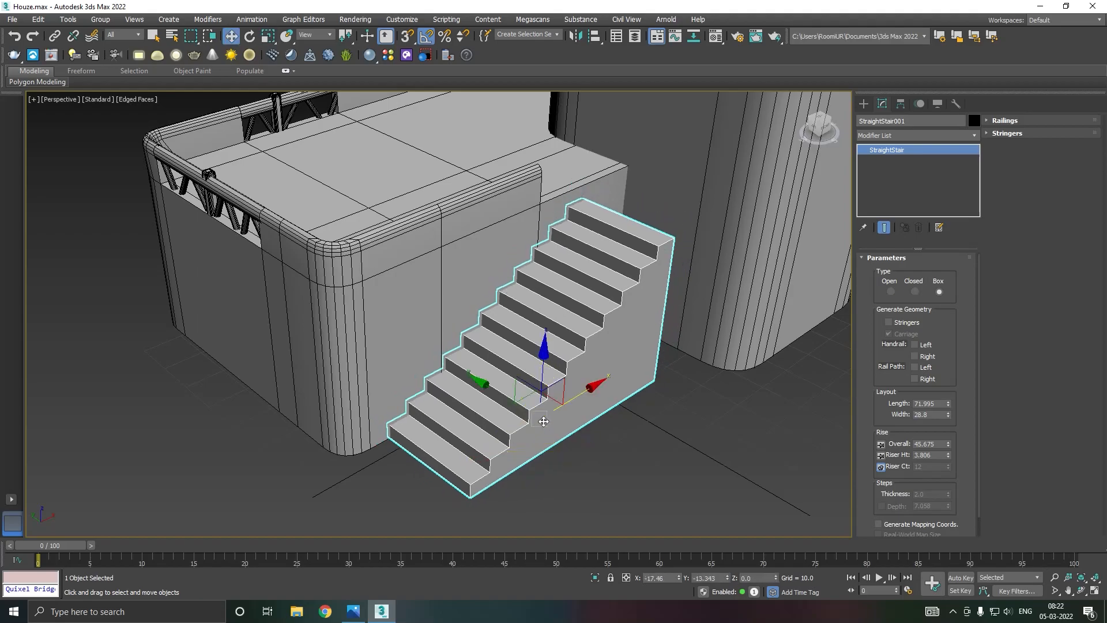
drag(574, 397, 558, 402)
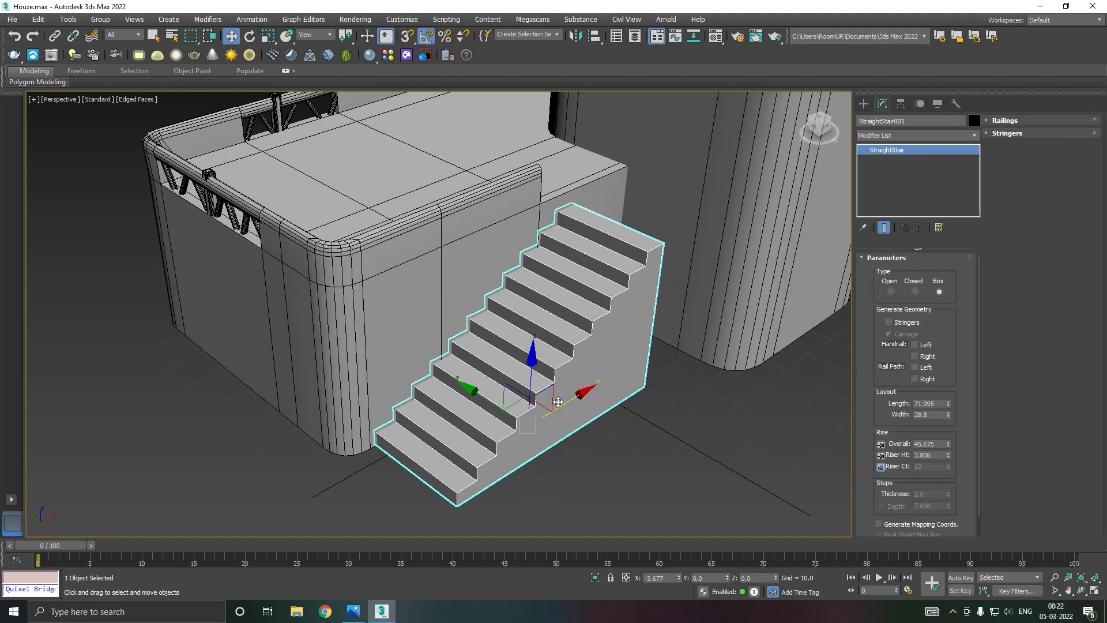
Set the staircase's overall rise to 50.699 and its length to 76.351 so it fits the lower block's terrace.
drag(947, 441, 936, 400)
alt+middle_drag(780, 364, 732, 341)
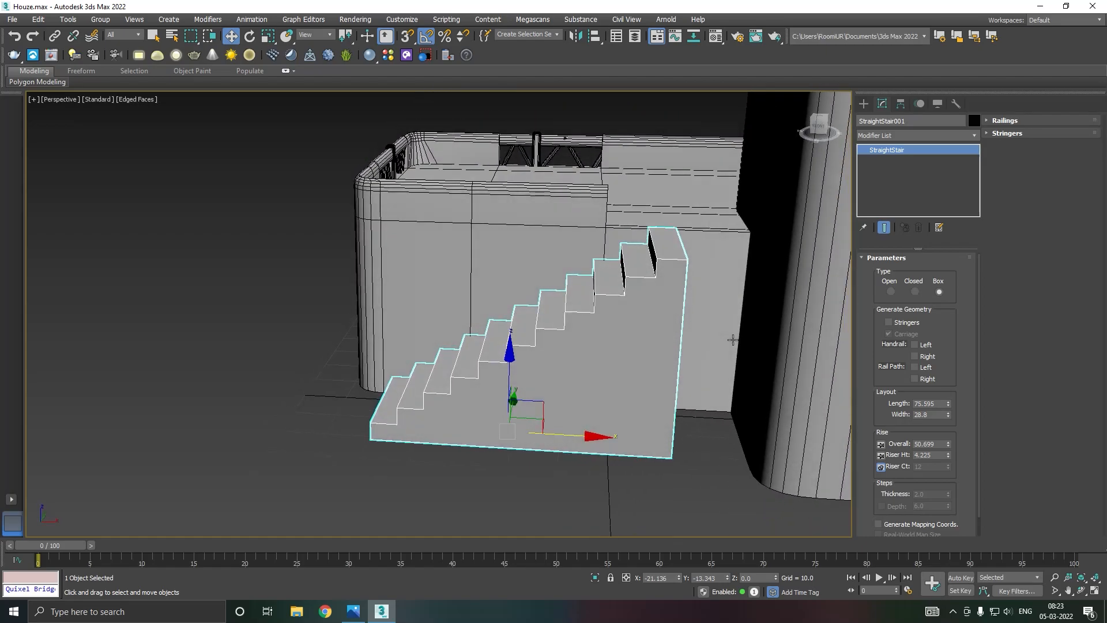
right_click(936, 180)
mouse_move(674, 314)
alt+middle_down()
mouse_move(662, 318)
mouse_move(703, 306)
mouse_move(690, 316)
alt+middle_up()
drag(948, 402, 944, 403)
alt+middle_drag(808, 260, 763, 282)
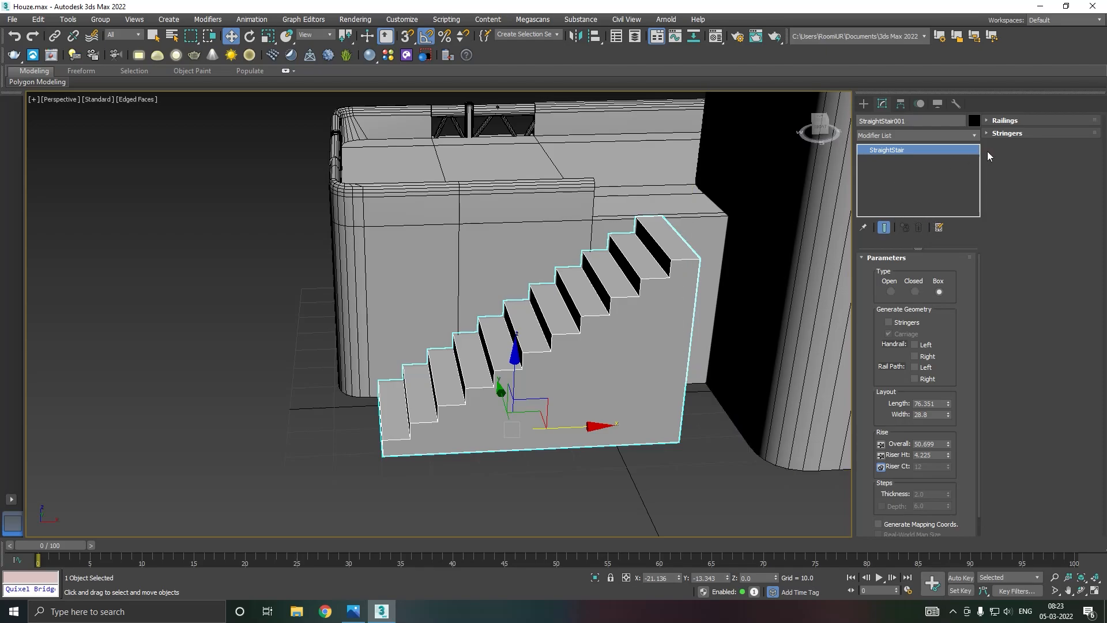
Convert the staircase to an Editable Poly.
right_click(926, 184)
click(951, 267)
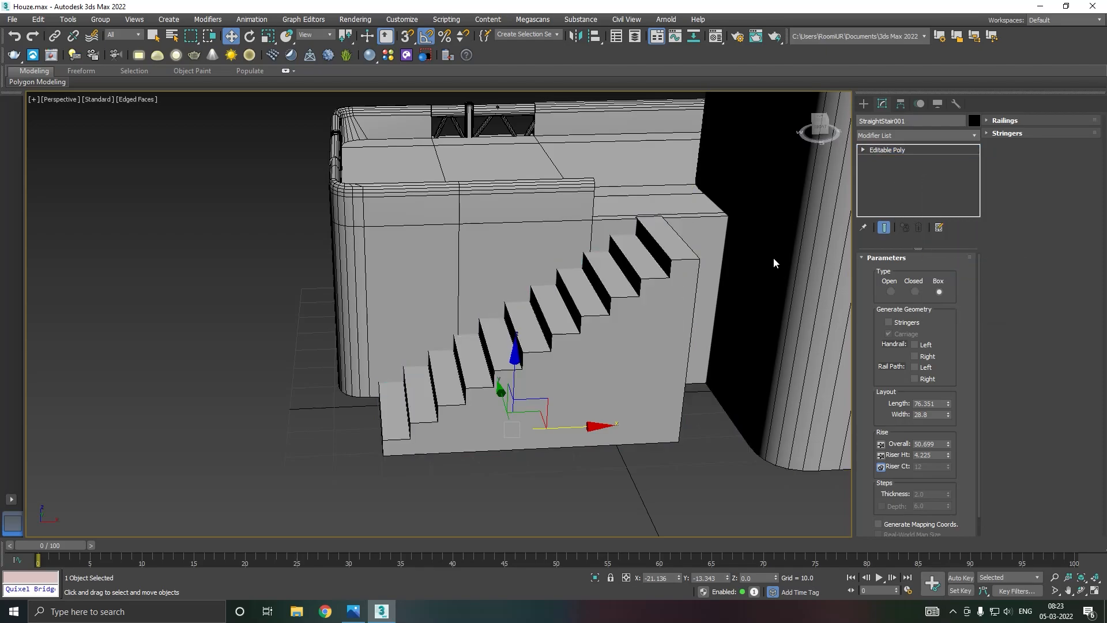
middle_drag(776, 261, 676, 288)
Select the polygon on the staircase's tall end and pull it along X toward the tower to about 30.45.
click(928, 272)
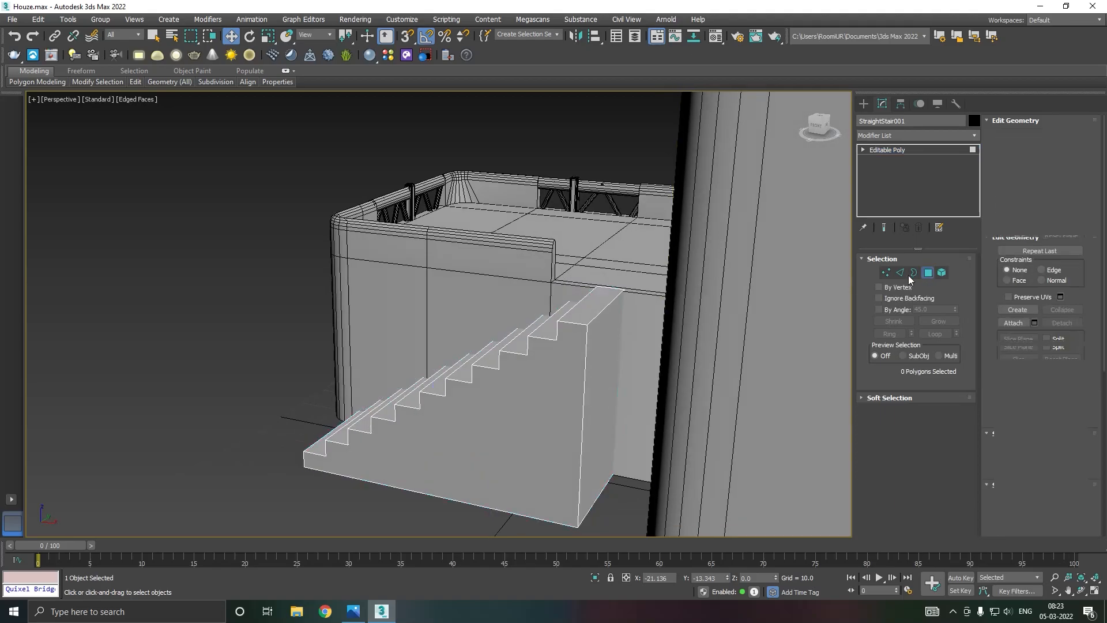
click(598, 327)
drag(654, 414, 735, 409)
alt+middle_drag(663, 375, 692, 396)
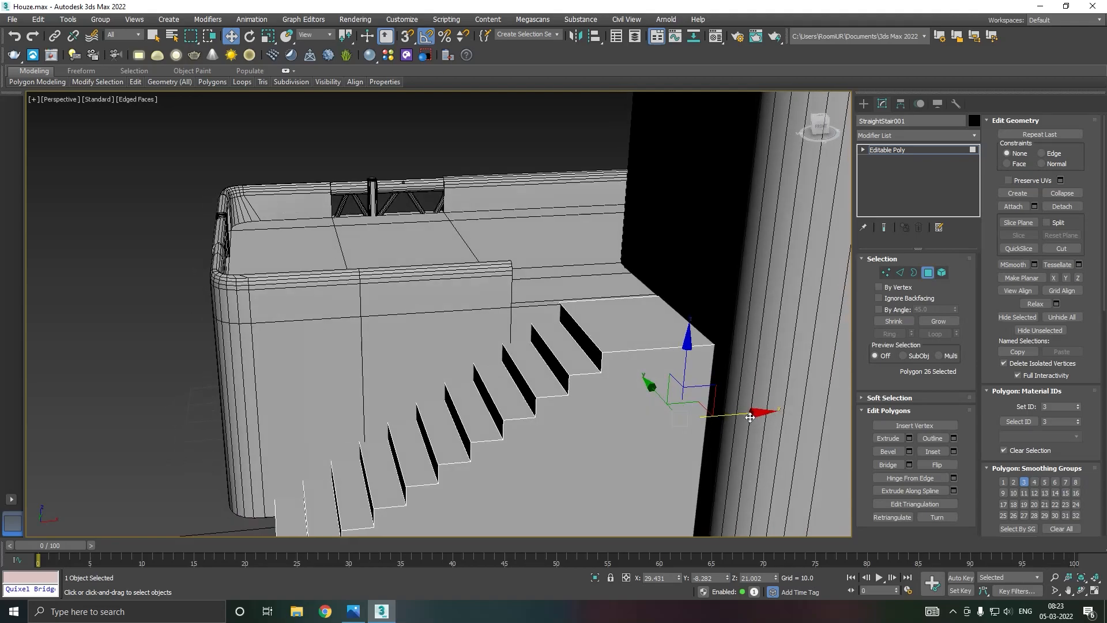
drag(719, 413, 749, 411)
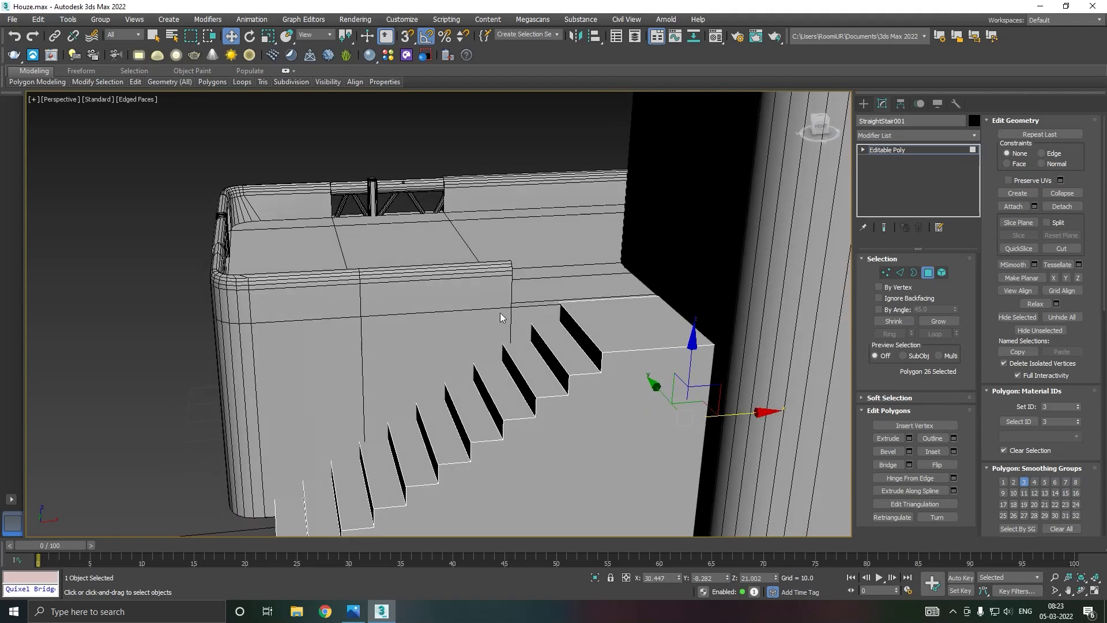
Clear the polygon selection, leave the staircase's polygon editing and select the tower.
click(555, 248)
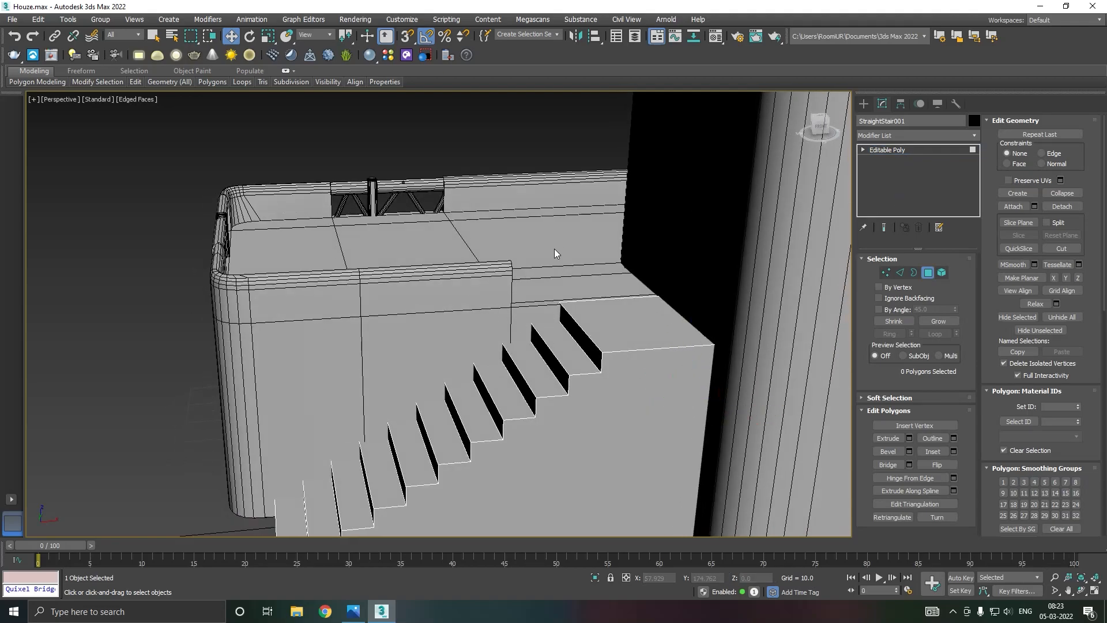
click(887, 149)
click(554, 260)
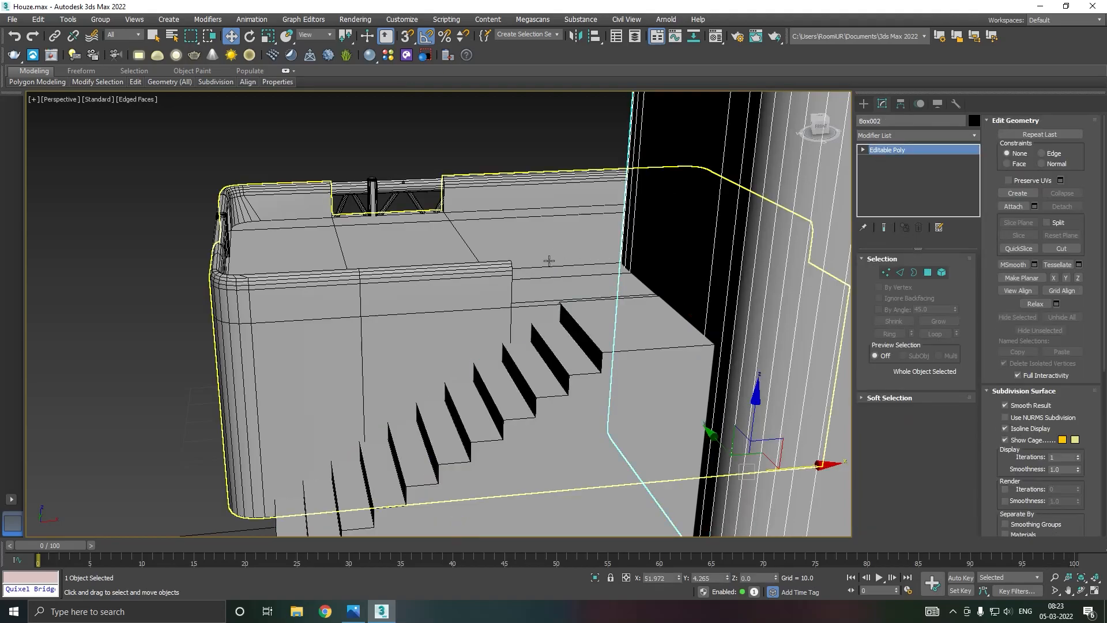
Move the lower block's vertices at the open end of the stair-side parapet along X toward the tower to about 8.775.
click(530, 260)
scroll(544, 244, down, 3)
scroll(541, 246, up, 3)
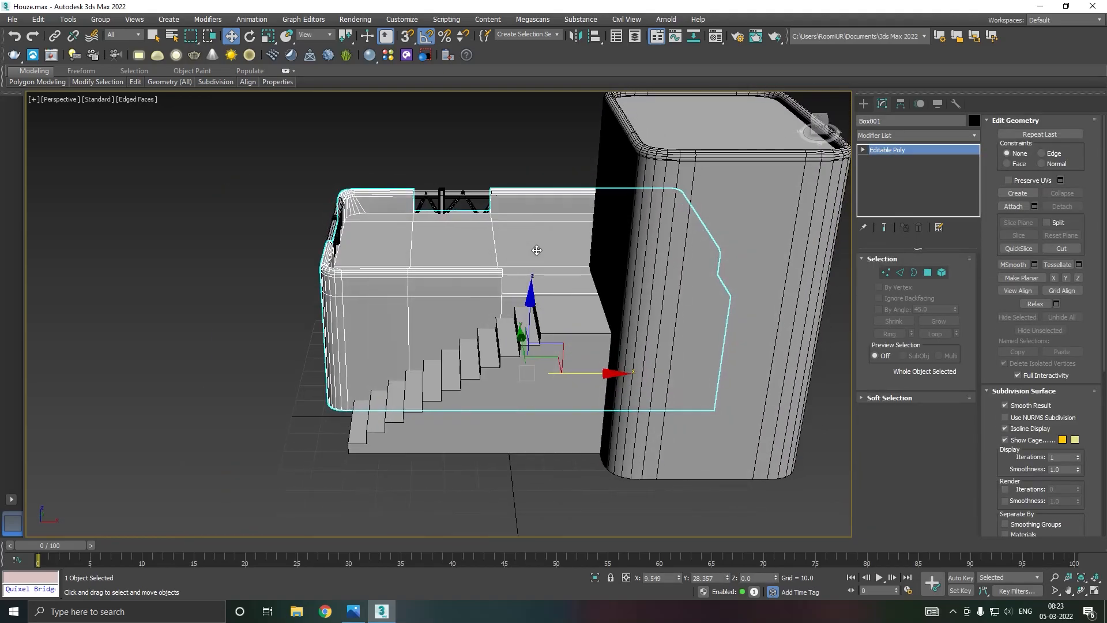
alt+middle_drag(534, 255, 533, 275)
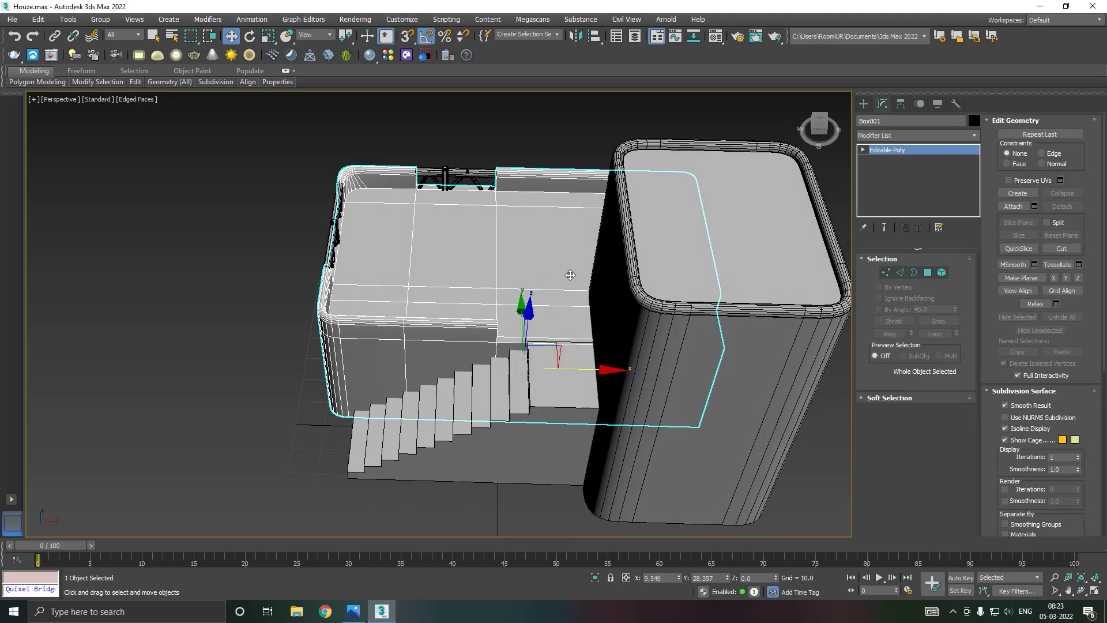
click(884, 272)
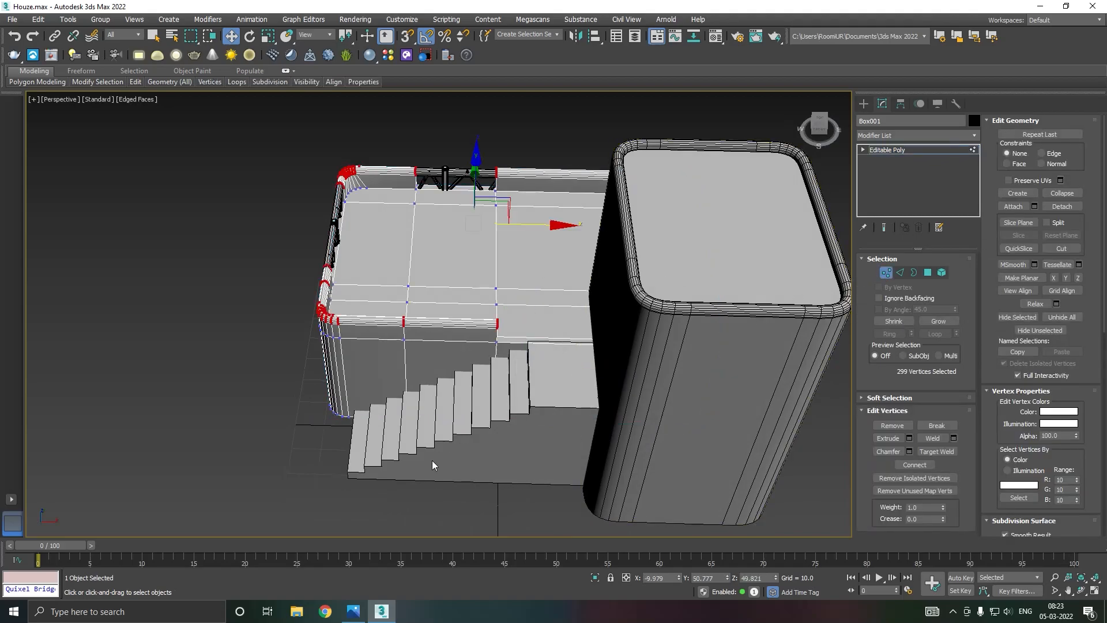
alt+middle_drag(460, 316, 455, 340)
drag(454, 339, 510, 484)
drag(521, 537, 521, 537)
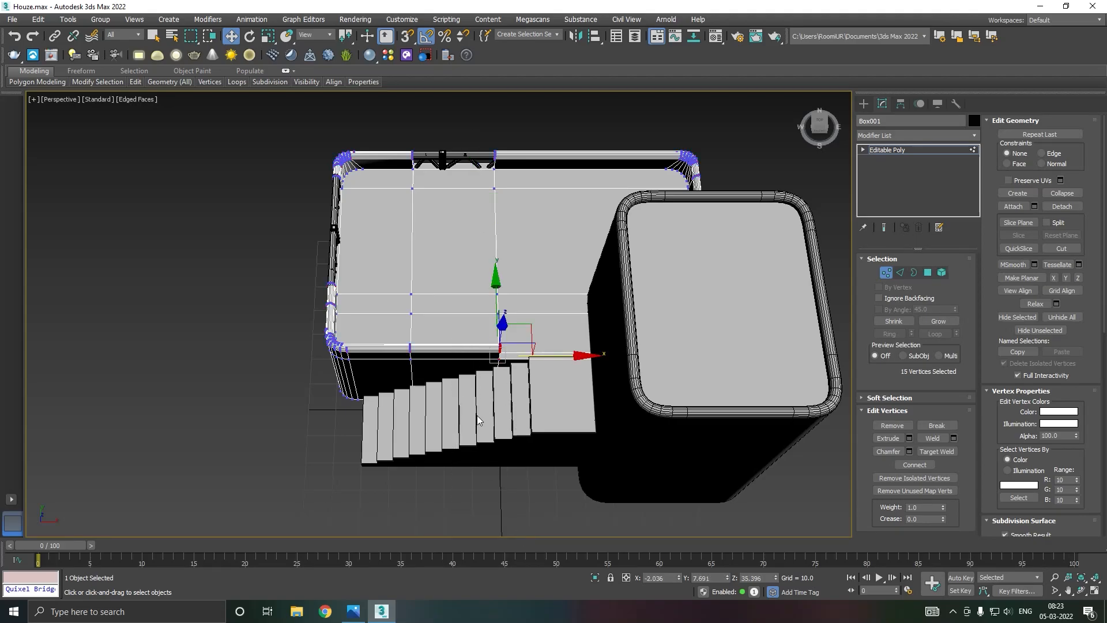
drag(547, 355, 576, 350)
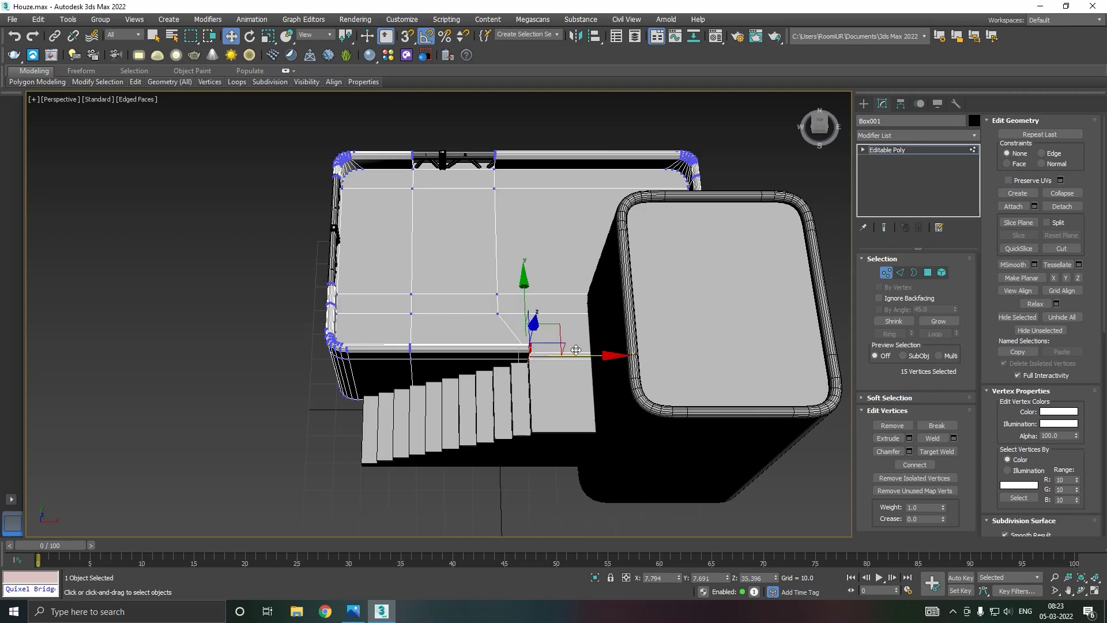
alt+middle_drag(571, 361, 608, 313)
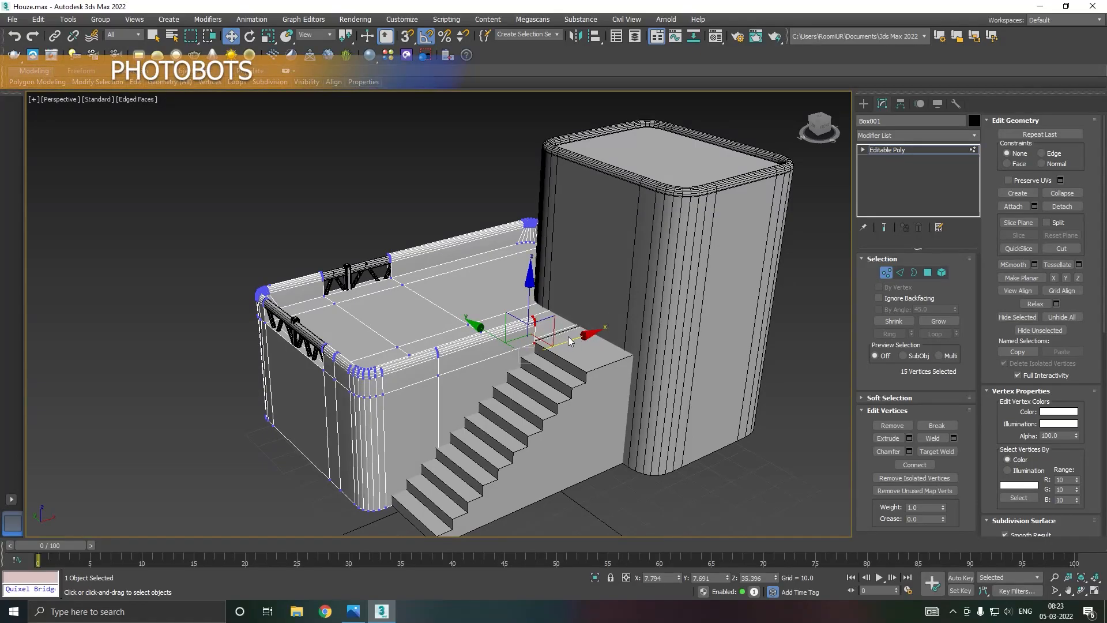
drag(570, 339, 572, 337)
mouse_move(582, 337)
alt+middle_down()
mouse_move(617, 317)
mouse_move(566, 321)
mouse_move(589, 323)
alt+middle_up()
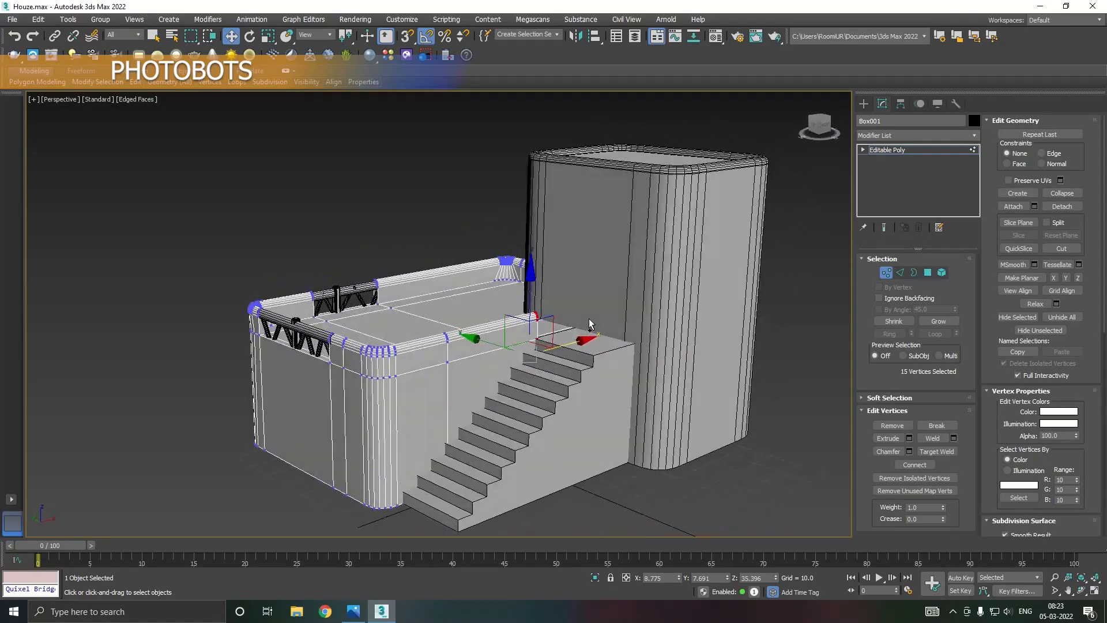
click(877, 151)
Select the upper front edges of the staircase's six lowest steps for edge editing.
click(568, 437)
scroll(567, 437, up, 3)
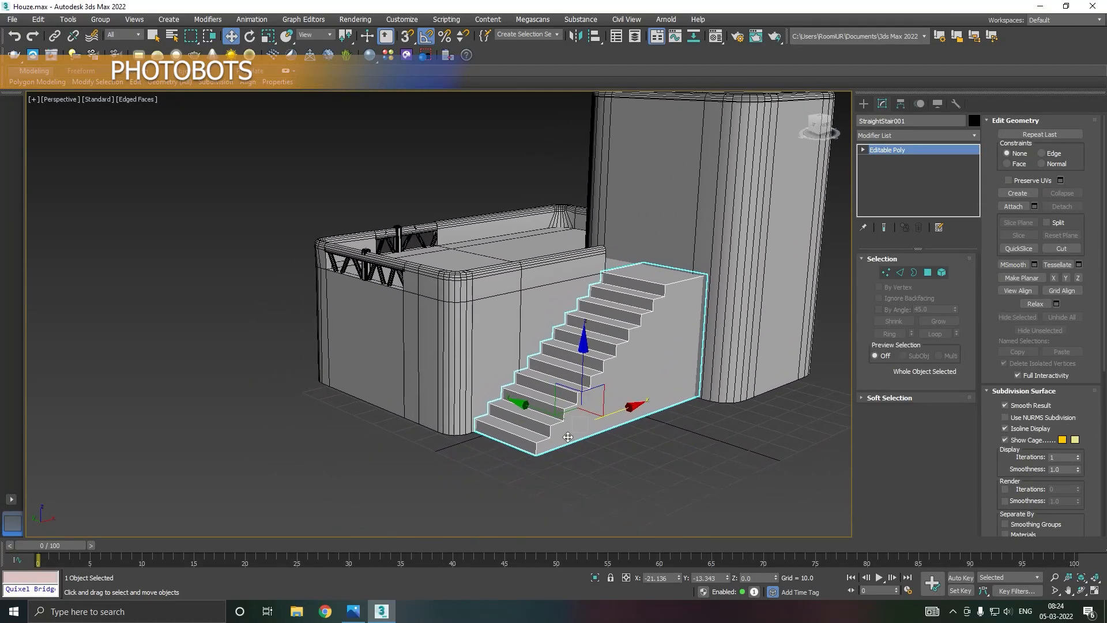
scroll(568, 437, up, 2)
click(899, 272)
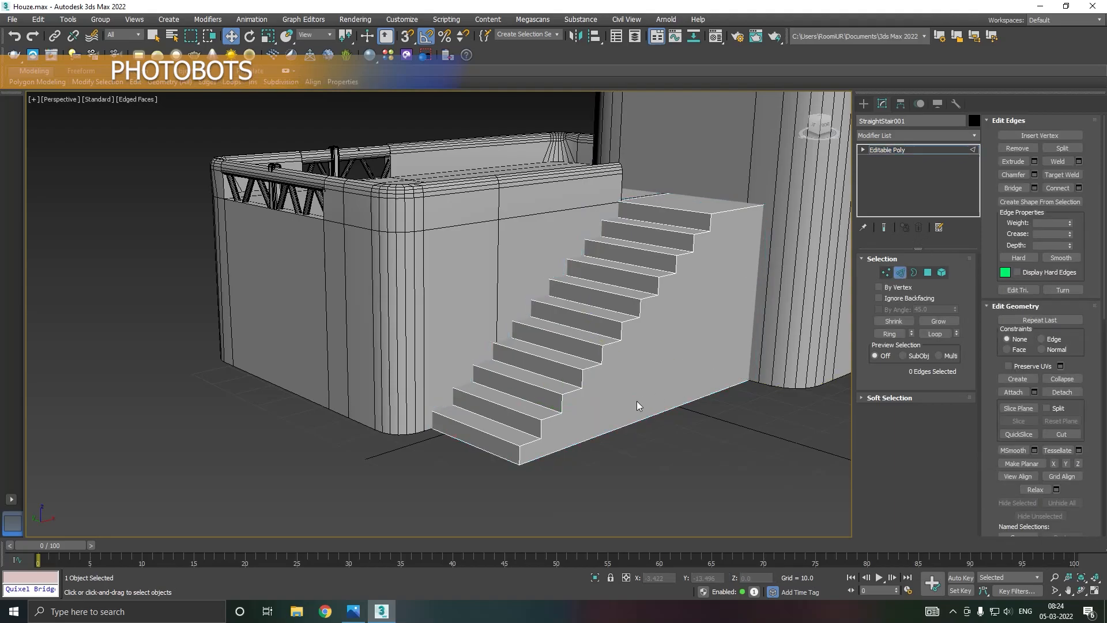
click(493, 442)
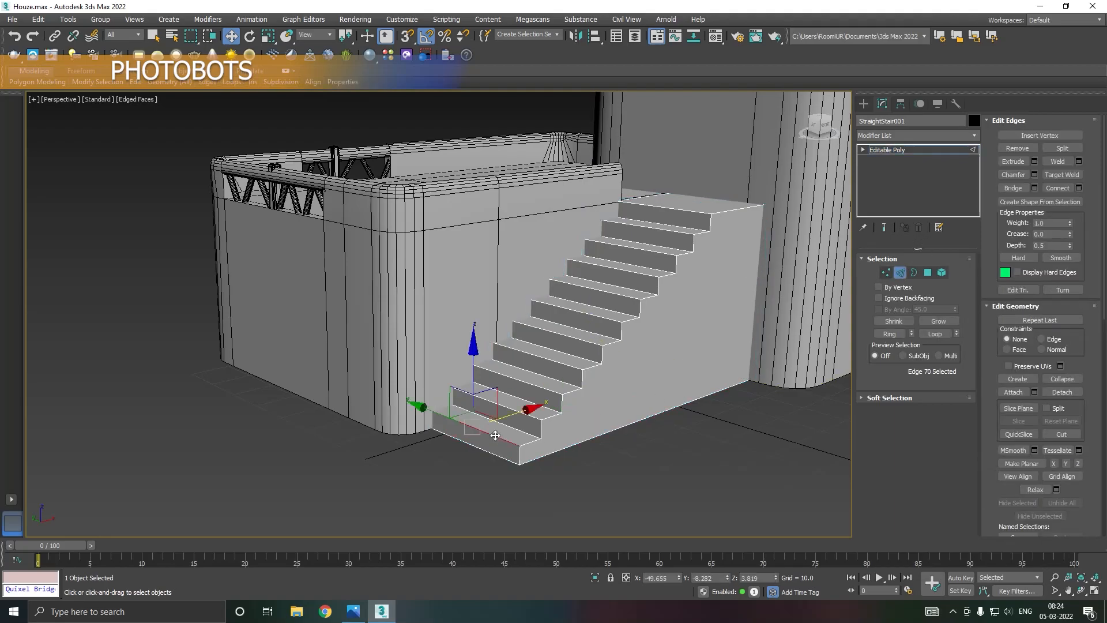
ctrl+click(531, 410)
ctrl+click(547, 389)
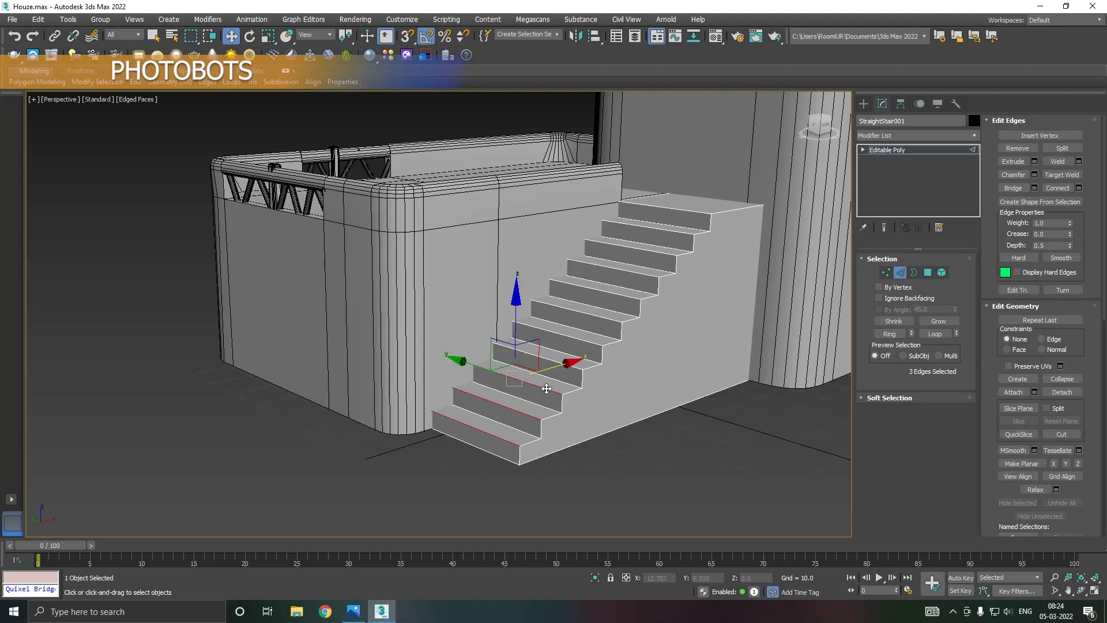
ctrl+click(576, 368)
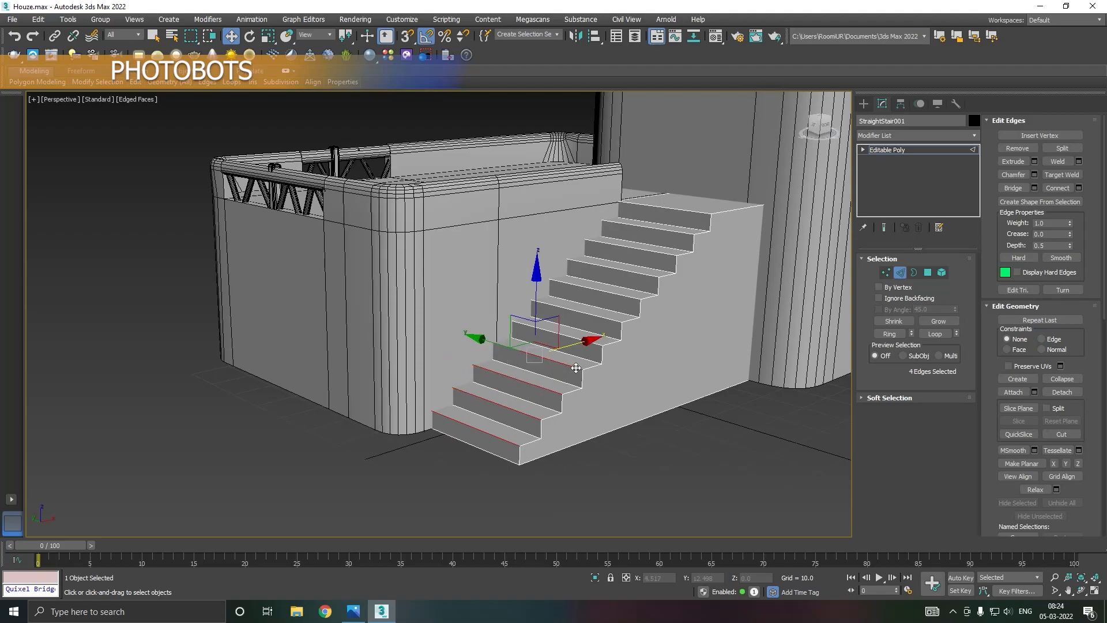
ctrl+click(597, 344)
ctrl+click(606, 321)
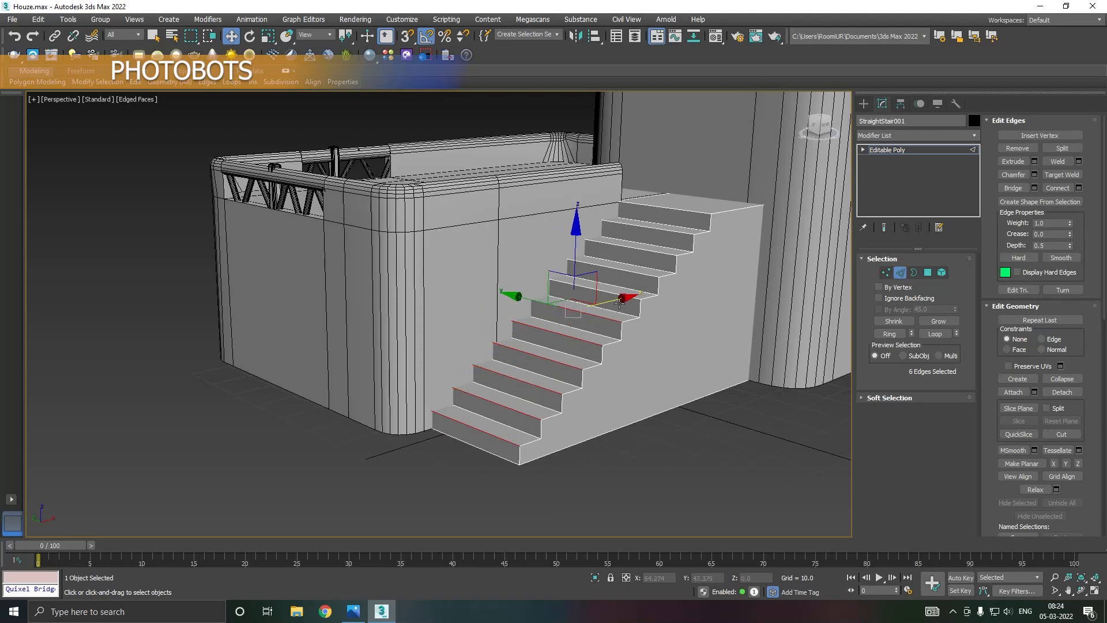